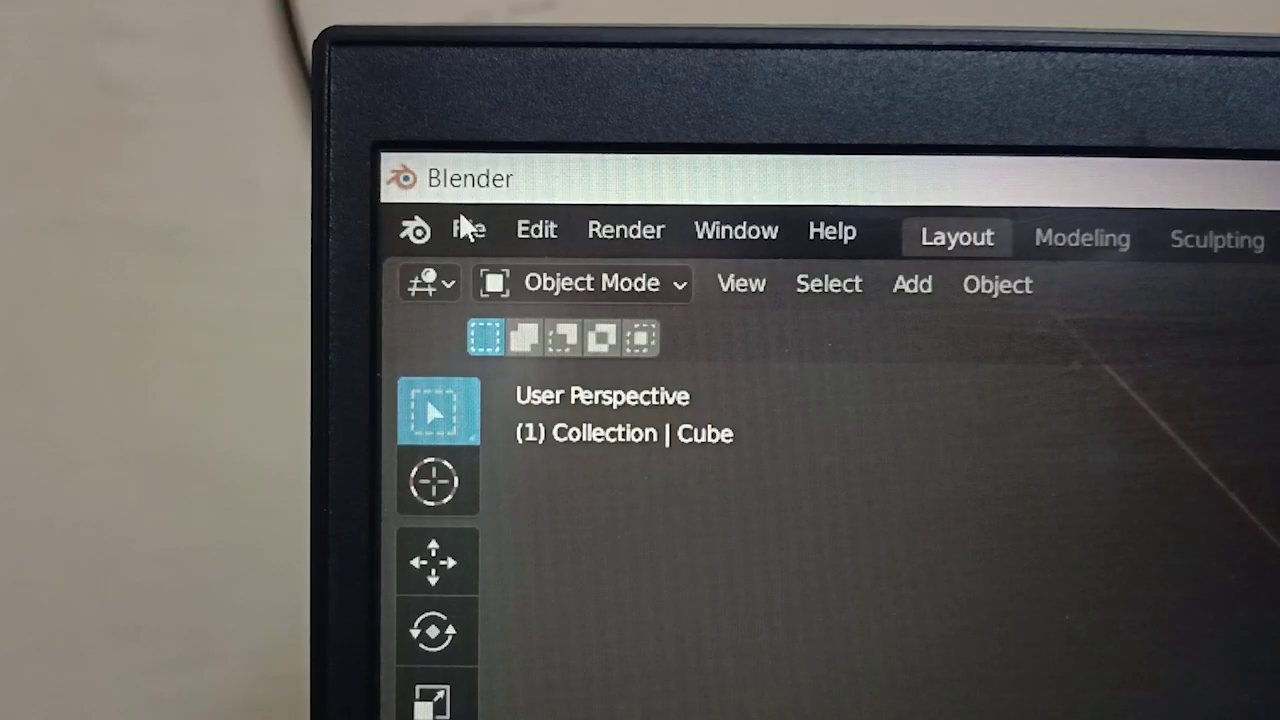
Step: Start a new General scene and add a UV sphere moved beside the default cube
click(463, 228)
mouse_move(560, 276)
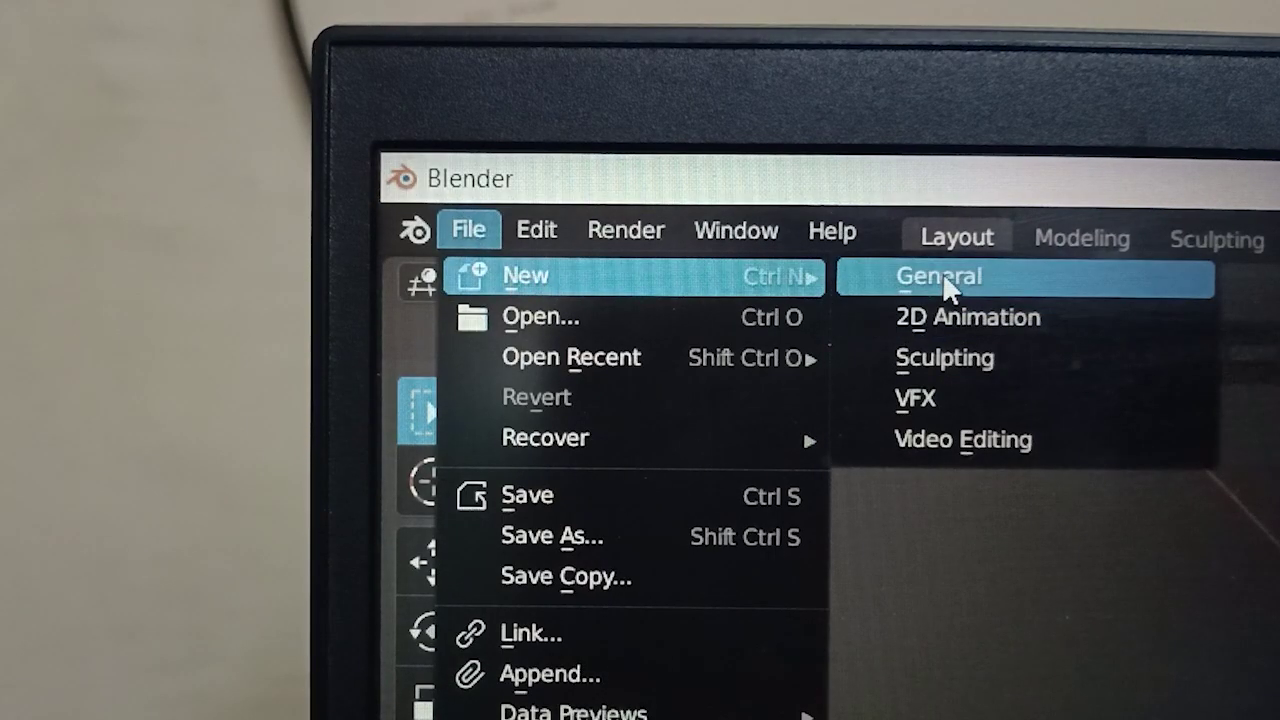
click(945, 285)
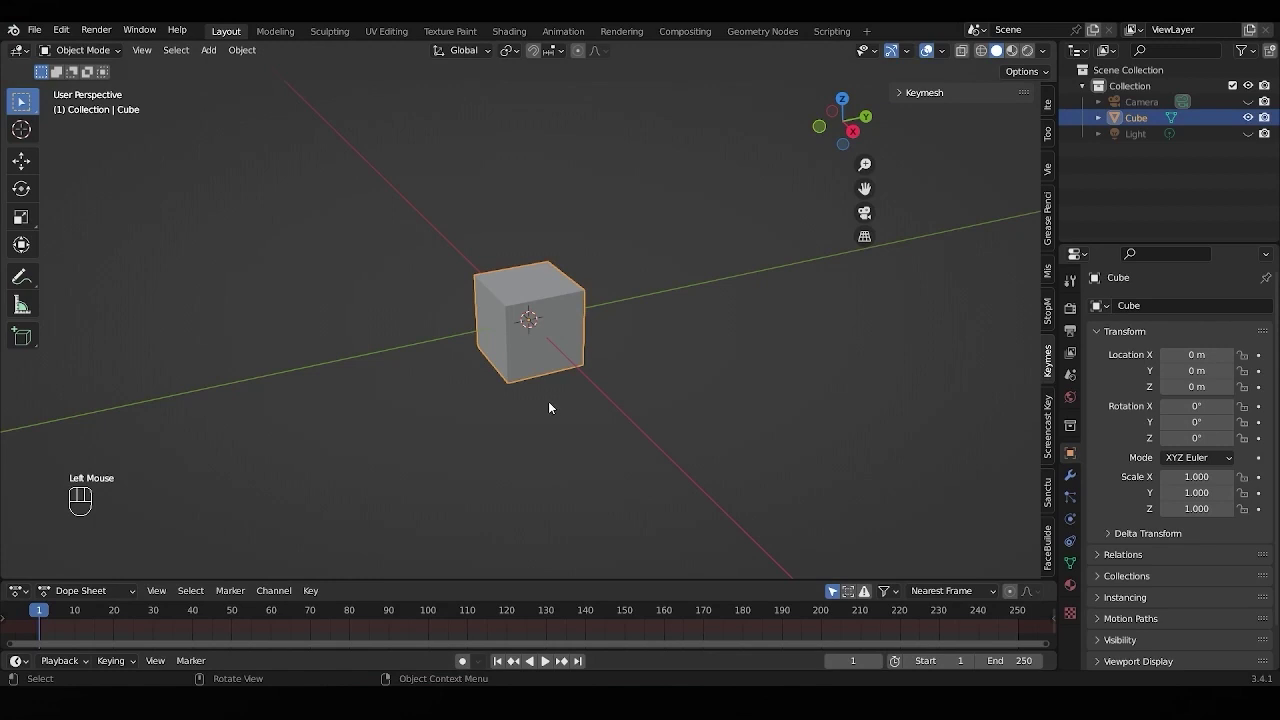
key(shift+a)
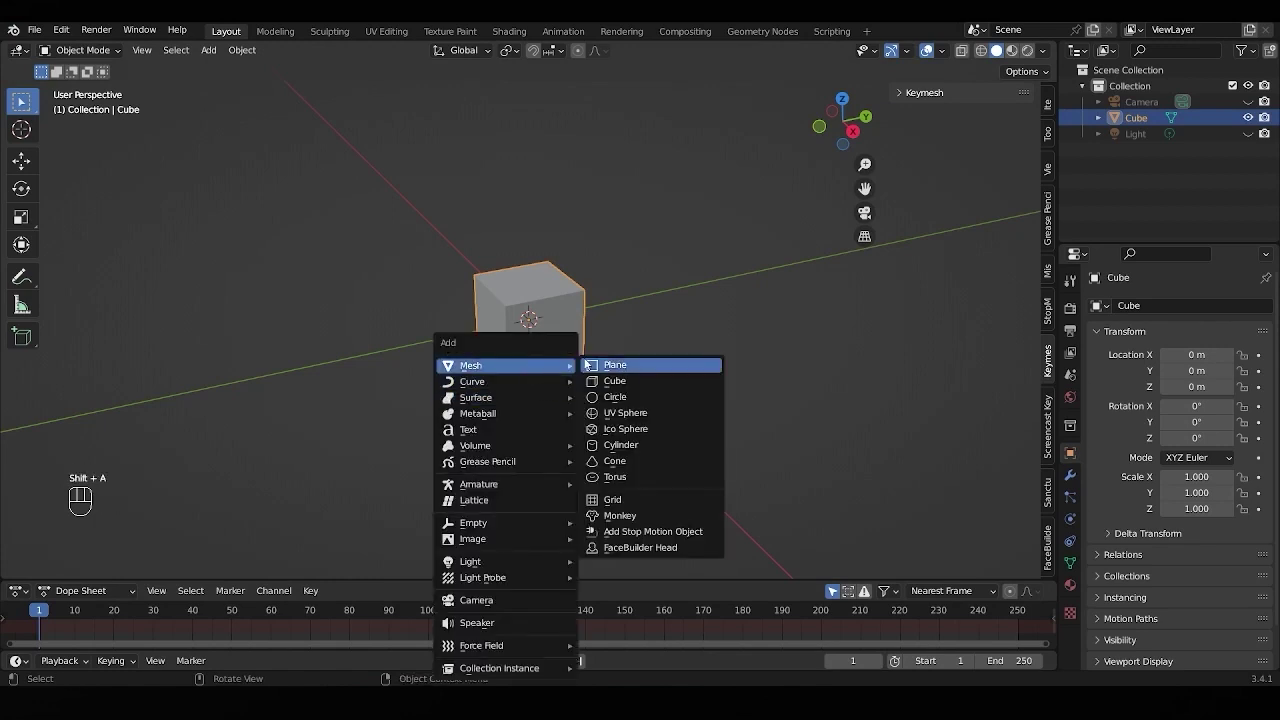
click(640, 413)
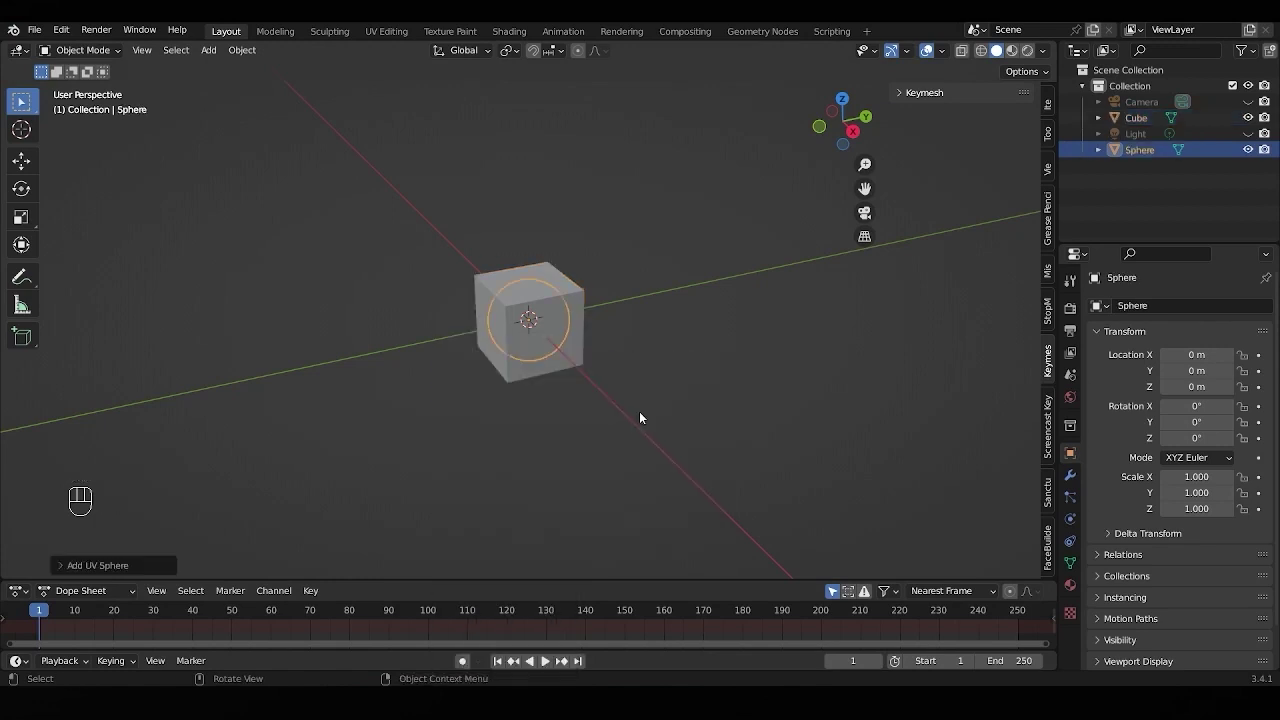
key(g)
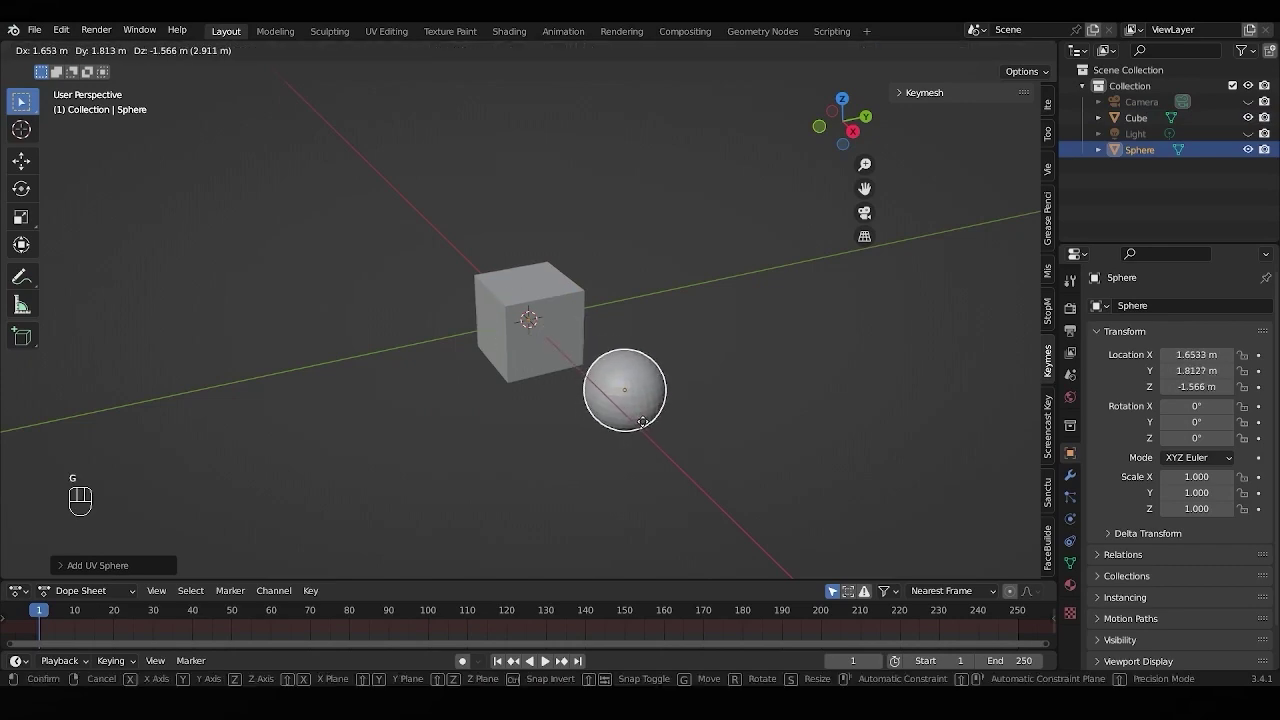
Step: Drop the sphere in place, split the viewport in two and hide the left view's overlays
click(637, 421)
mouse_move(1056, 44)
mouse_down()
mouse_move(290, 548)
mouse_move(425, 569)
mouse_up()
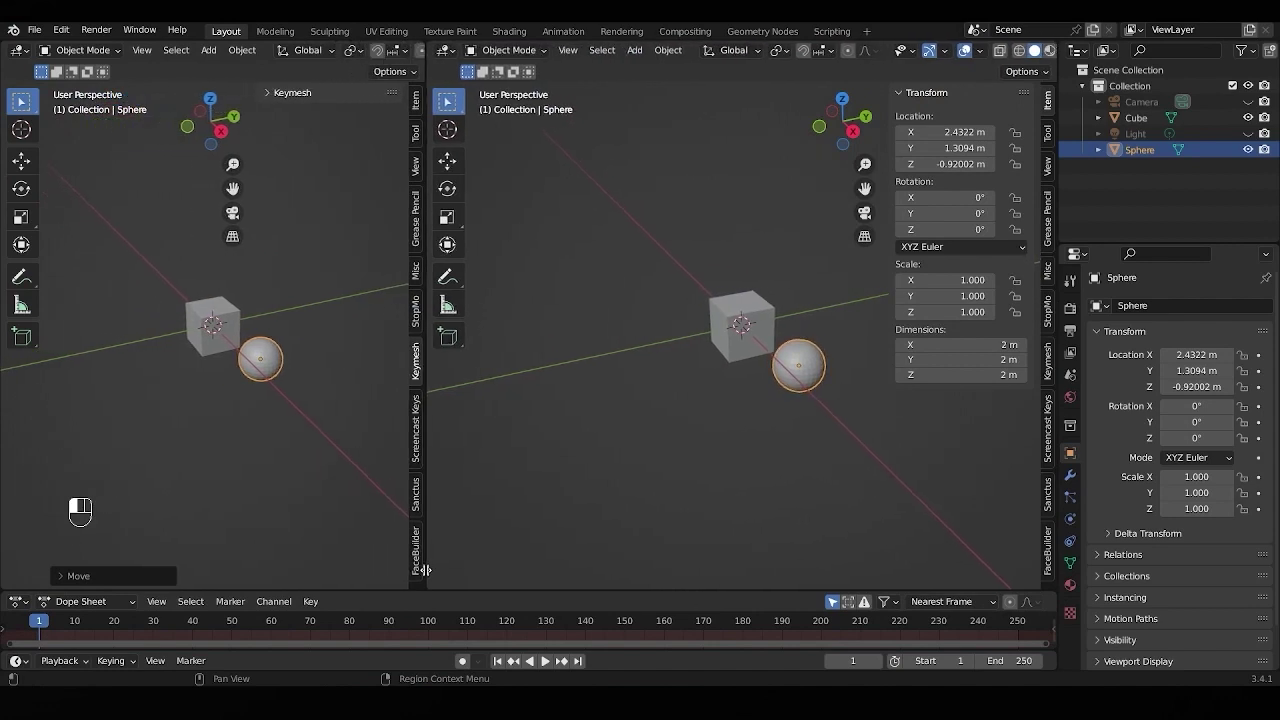
scroll(218, 368, up, 2)
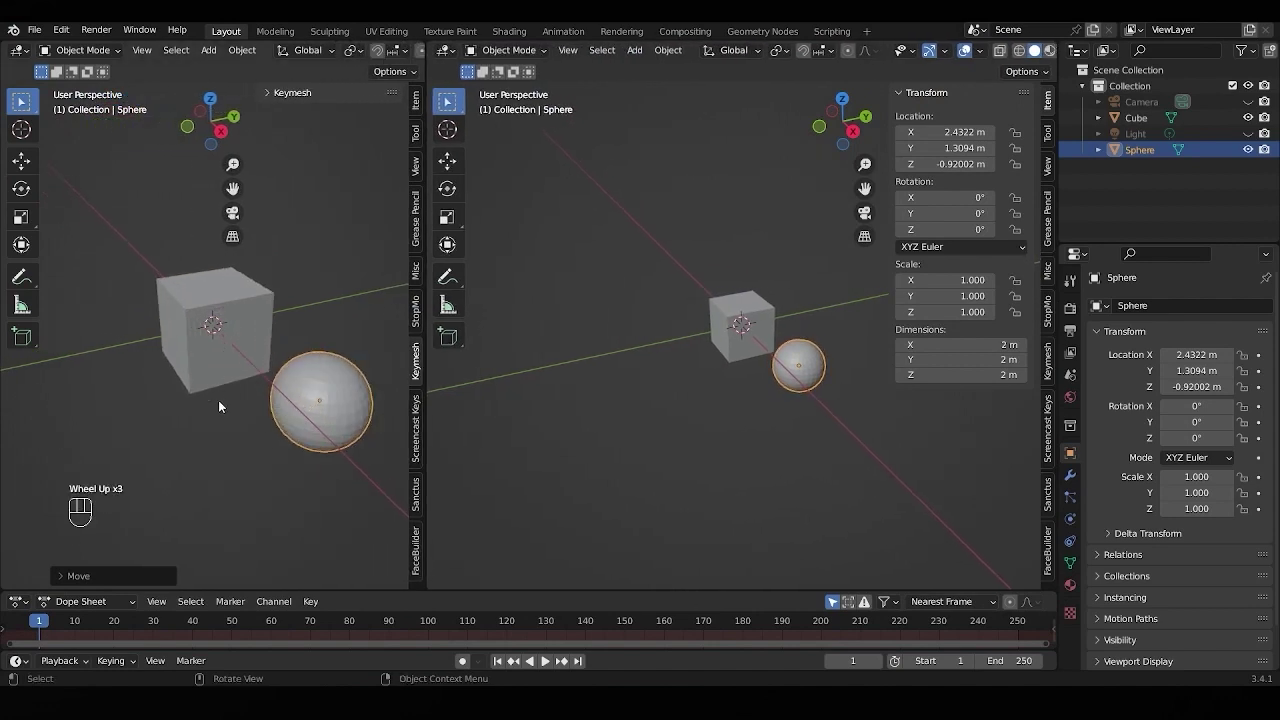
middle_drag(330, 50, 87, 50)
click(295, 50)
Step: Turn the right area into a Geometry Node Editor, hide its sidebar and create a new node tree
click(444, 51)
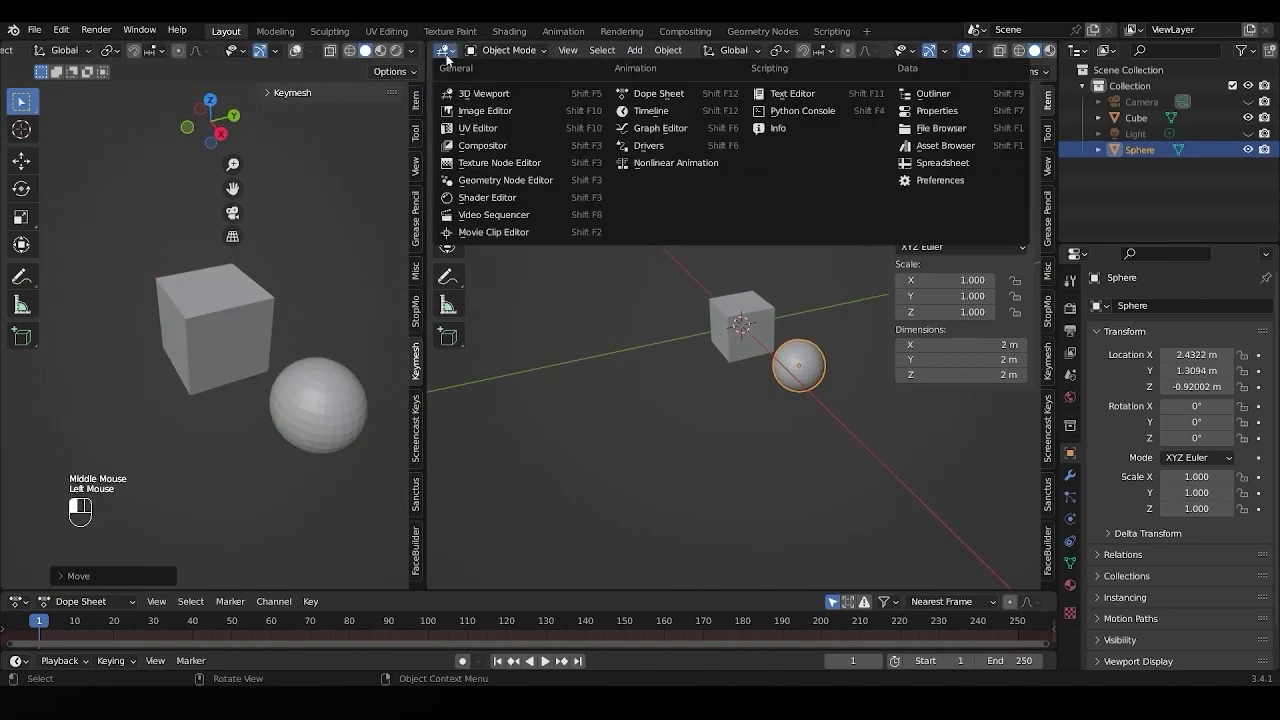
click(490, 183)
key(n)
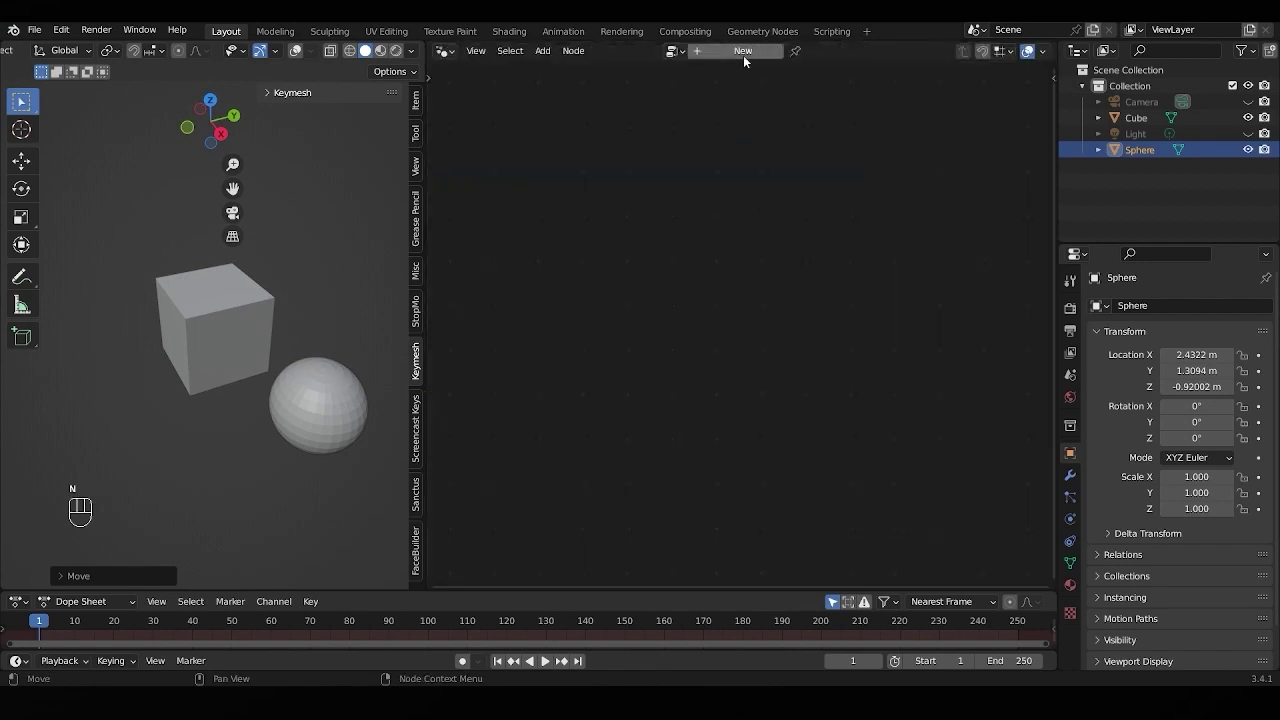
click(743, 55)
middle_drag(643, 309, 639, 282)
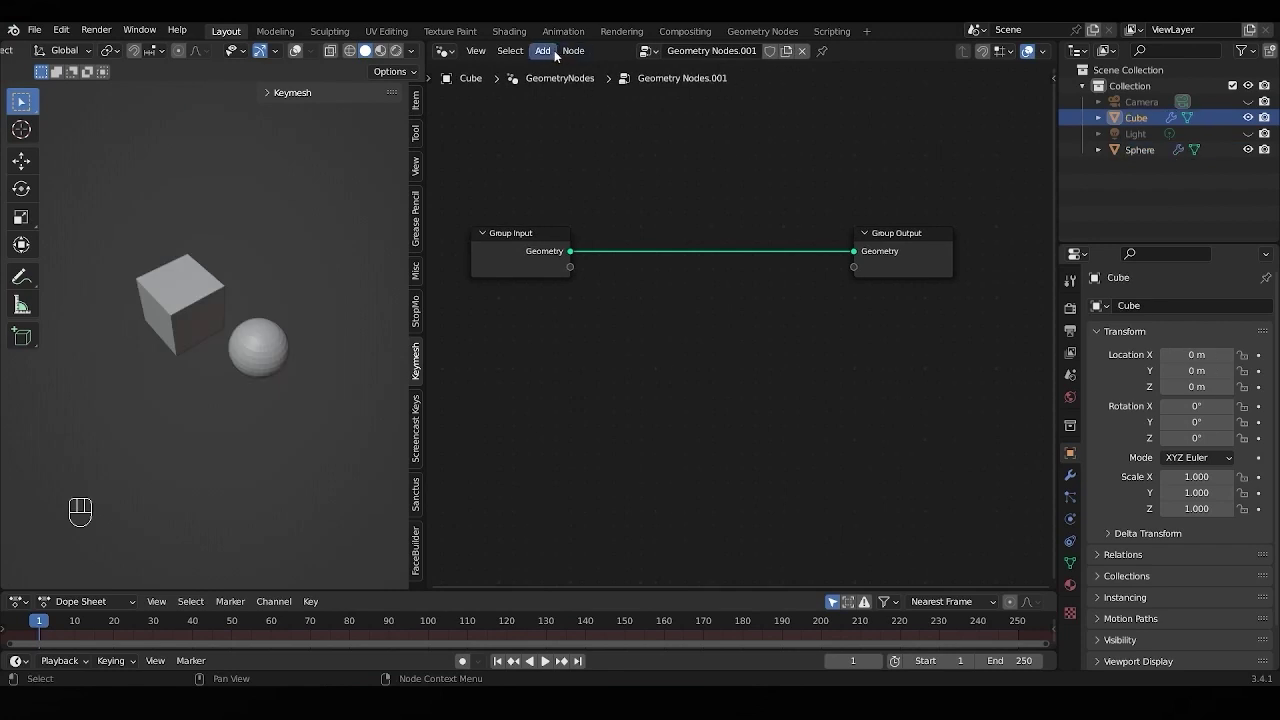
Step: Insert a Mesh to Volume node on the link between Group Input and Group Output
click(554, 52)
mouse_move(567, 235)
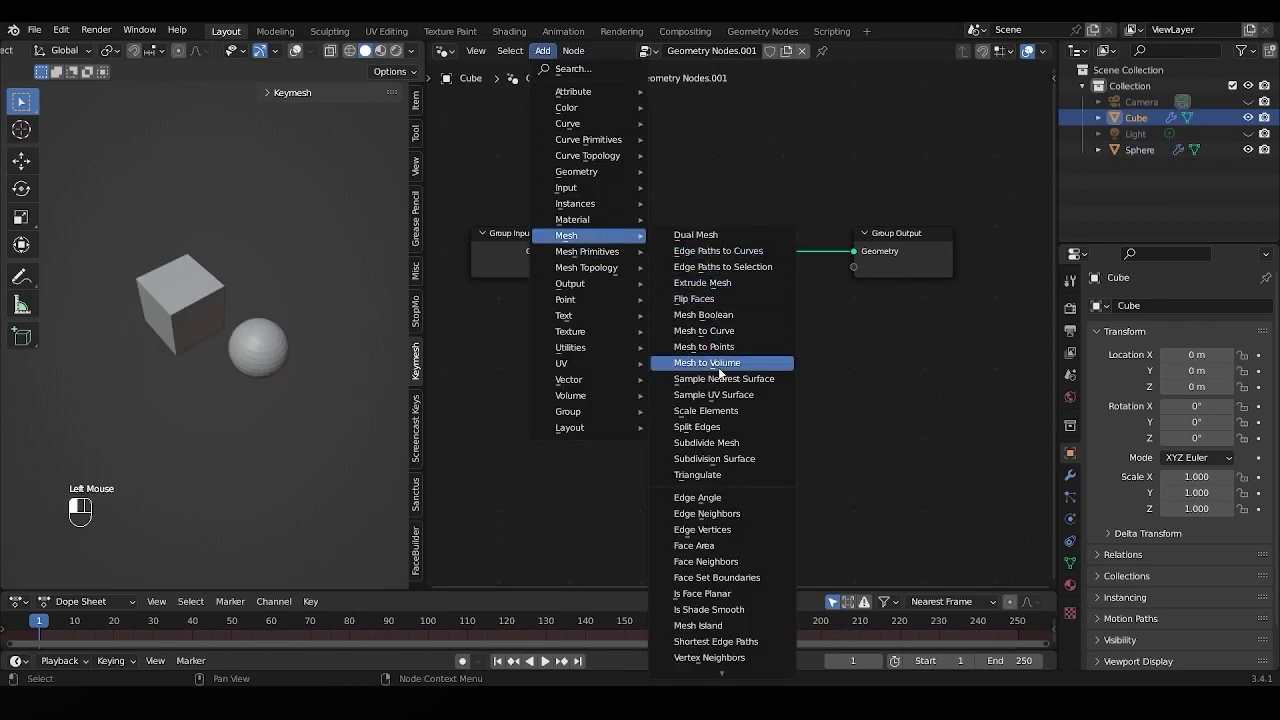
click(716, 363)
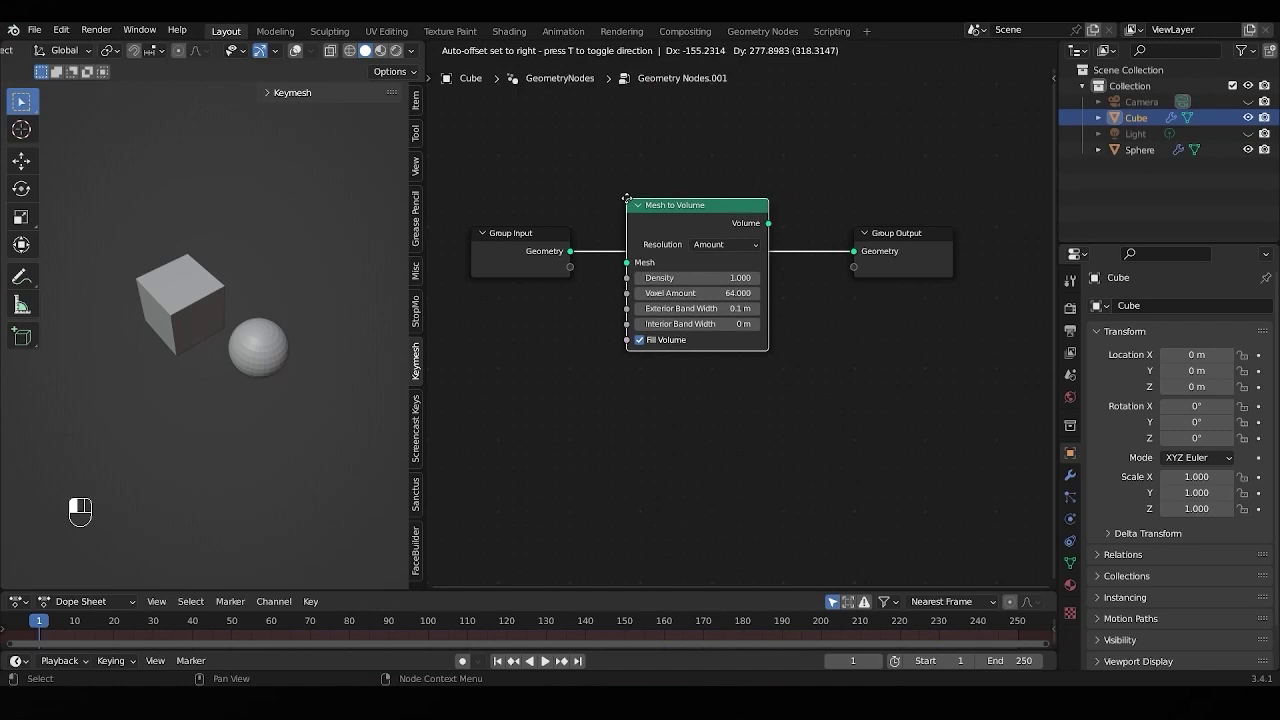
click(640, 217)
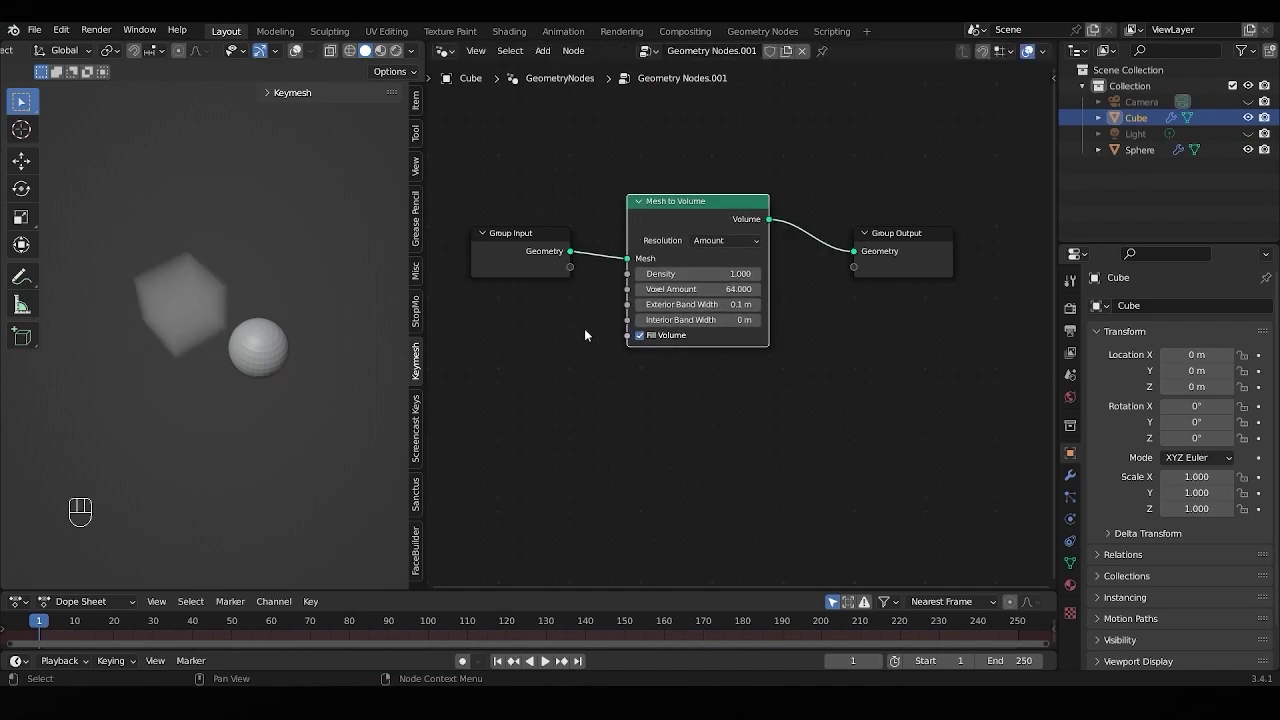
drag(682, 215, 696, 207)
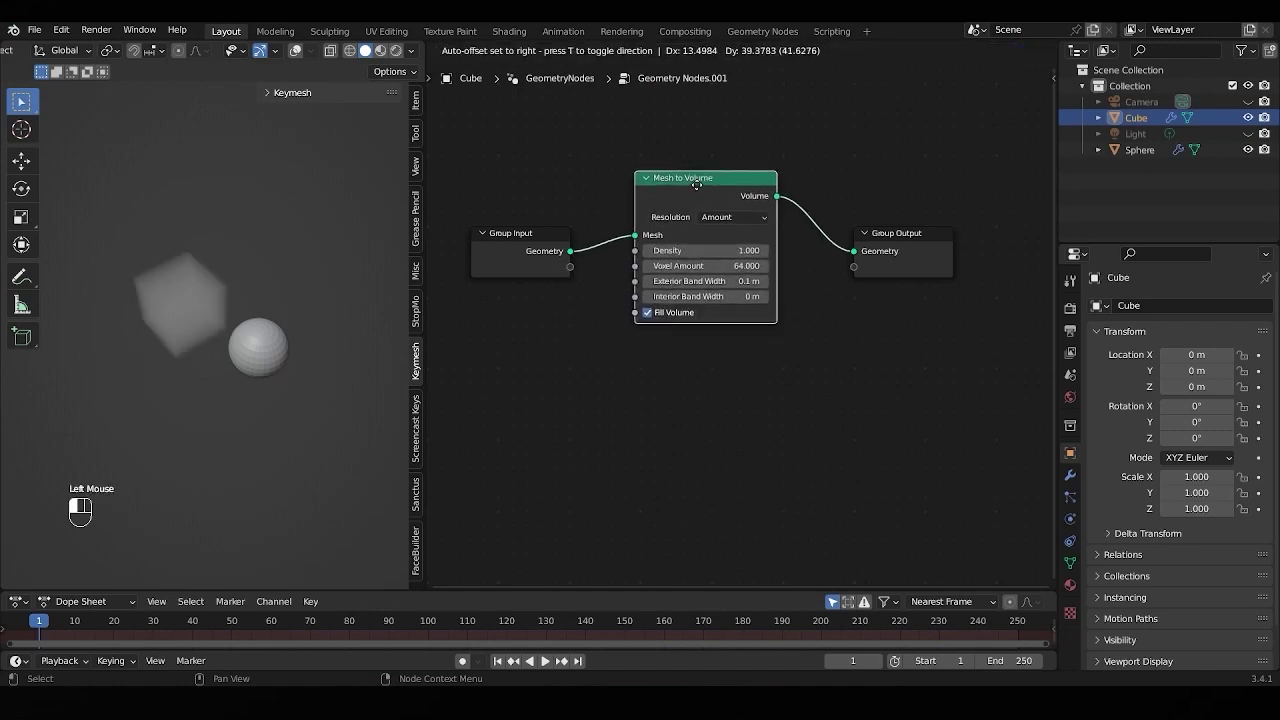
Step: Restore overlays and copy the cube's geometry nodes modifier onto the sphere with Ctrl+L Copy Modifiers
click(295, 50)
click(258, 347)
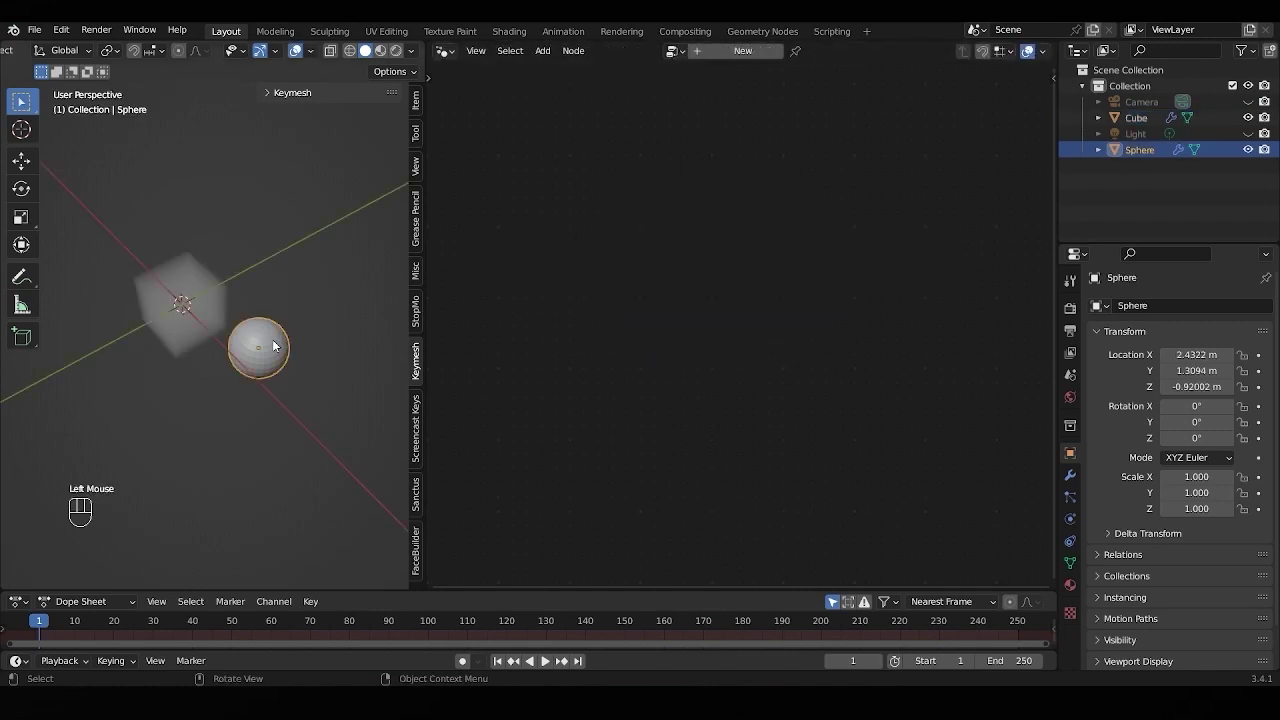
shift+click(205, 302)
key(ctrl+l)
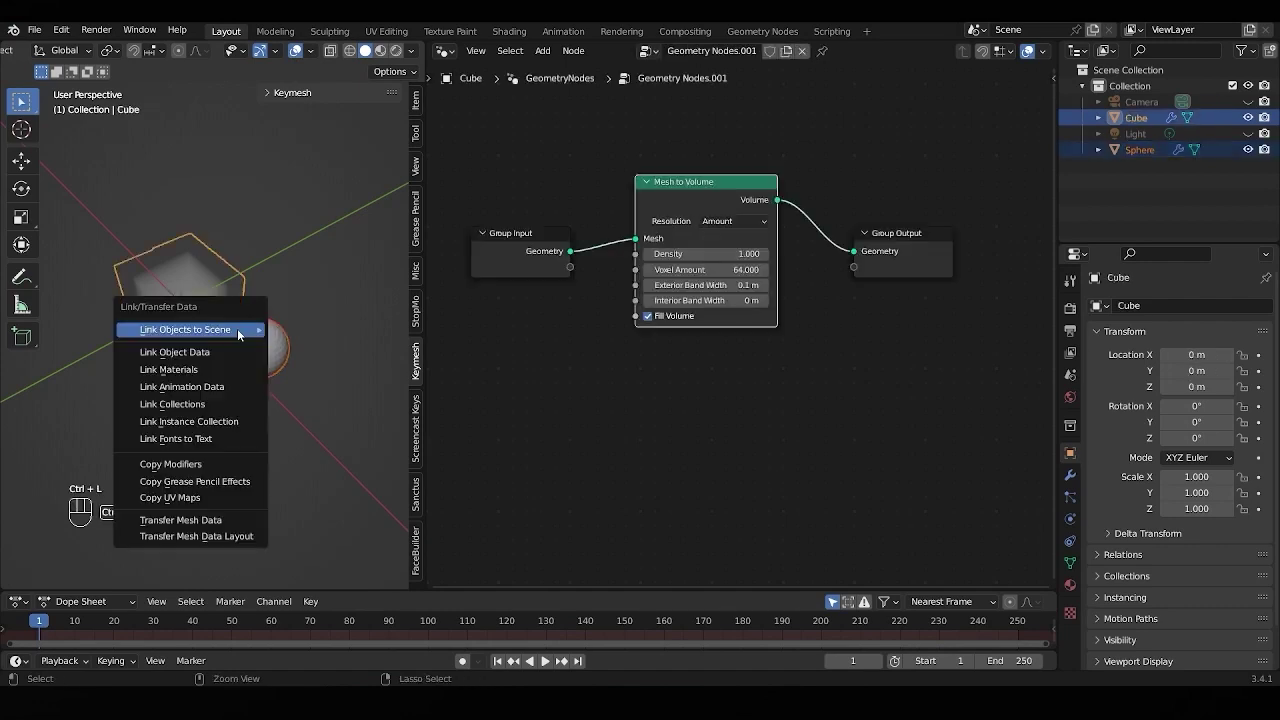
click(192, 465)
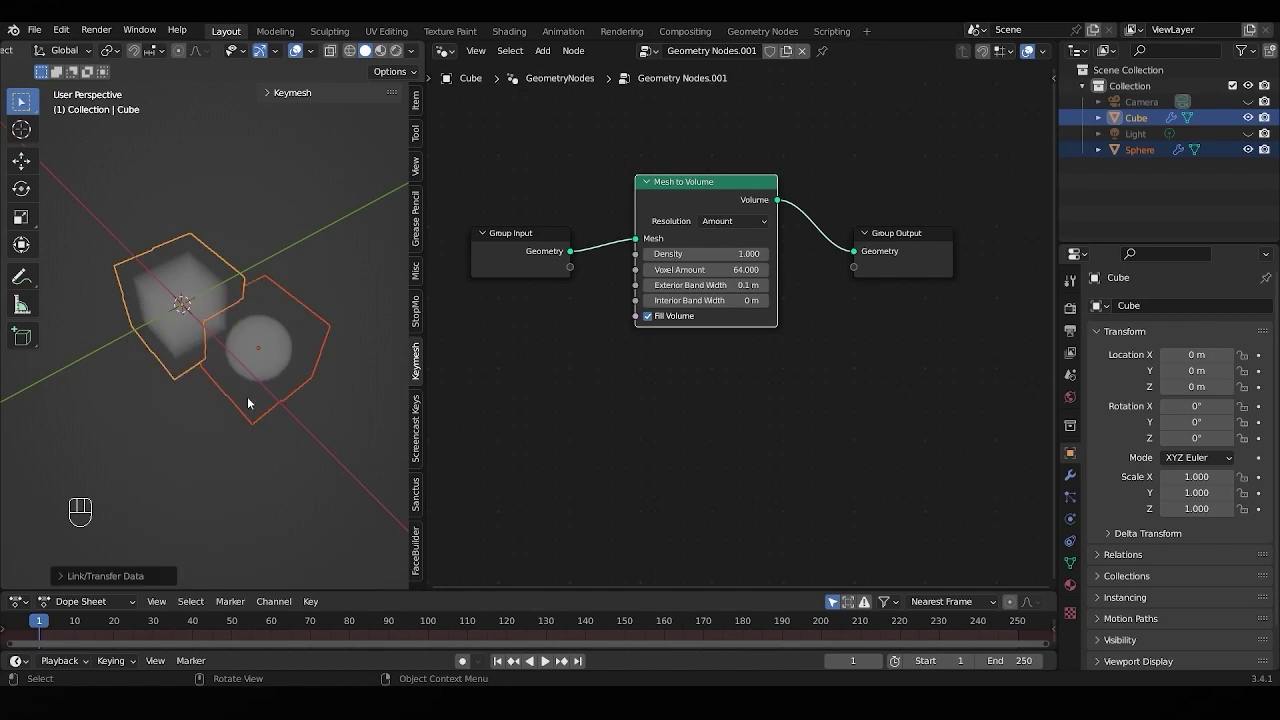
click(278, 448)
mouse_move(278, 448)
middle_down()
mouse_move(260, 376)
mouse_move(348, 250)
mouse_move(256, 370)
mouse_move(106, 363)
mouse_move(250, 389)
mouse_move(318, 336)
mouse_move(149, 372)
mouse_move(209, 384)
mouse_move(295, 370)
mouse_move(188, 368)
mouse_move(236, 387)
middle_up()
Step: Insert a Volume to Mesh node between Mesh to Volume and Group Output, turning the shapes solid
key(space)
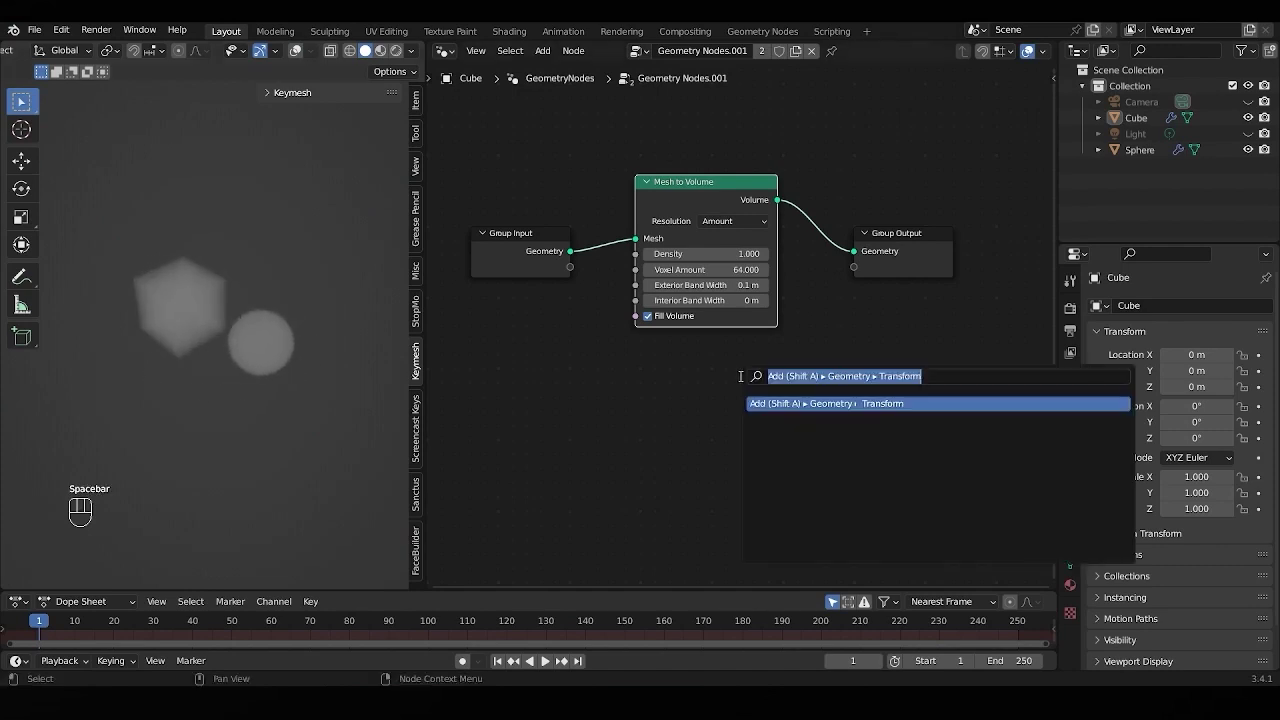
key(BackSpace)
text(vo)
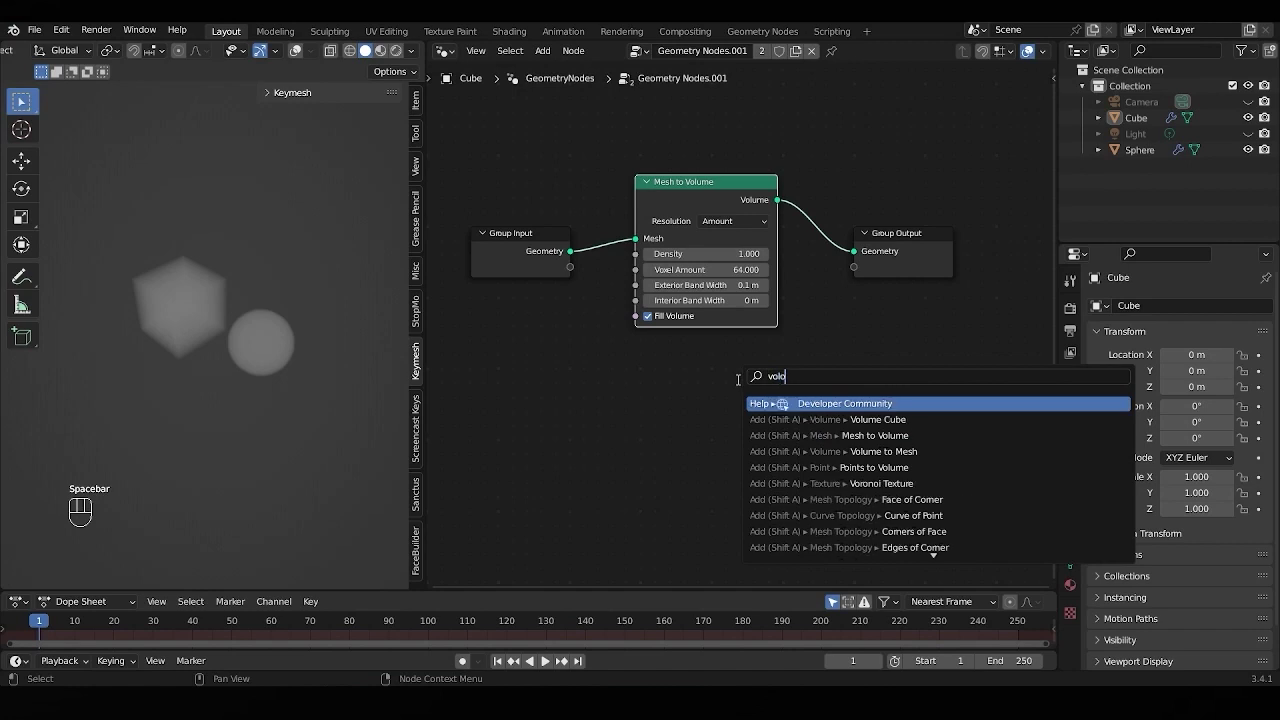
text(lume)
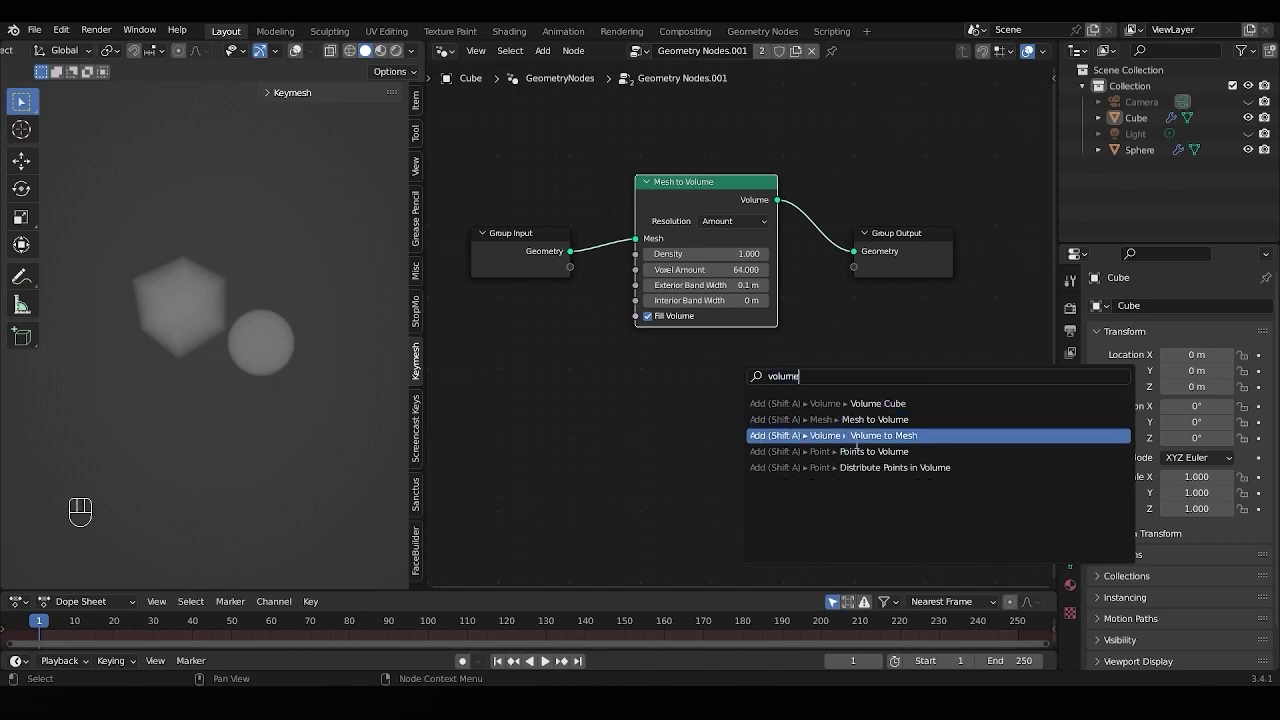
click(855, 437)
click(835, 287)
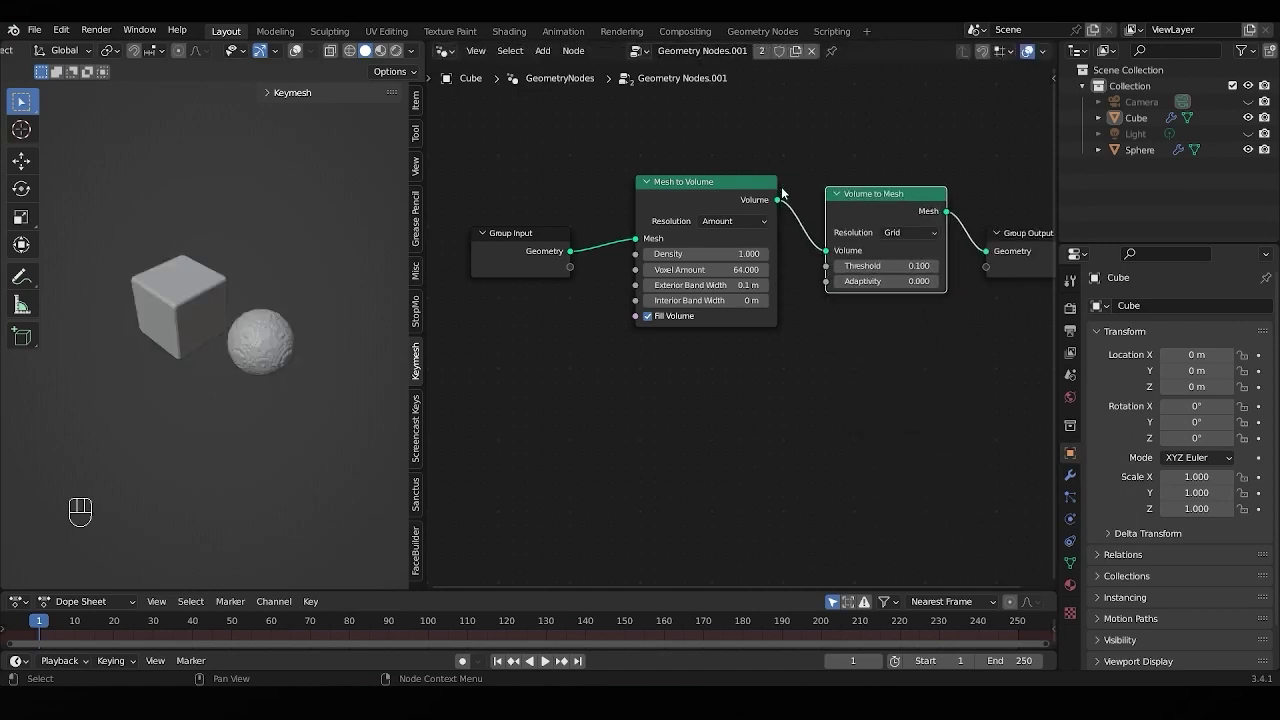
mouse_move(829, 357)
middle_down()
mouse_move(757, 364)
mouse_move(807, 366)
middle_up()
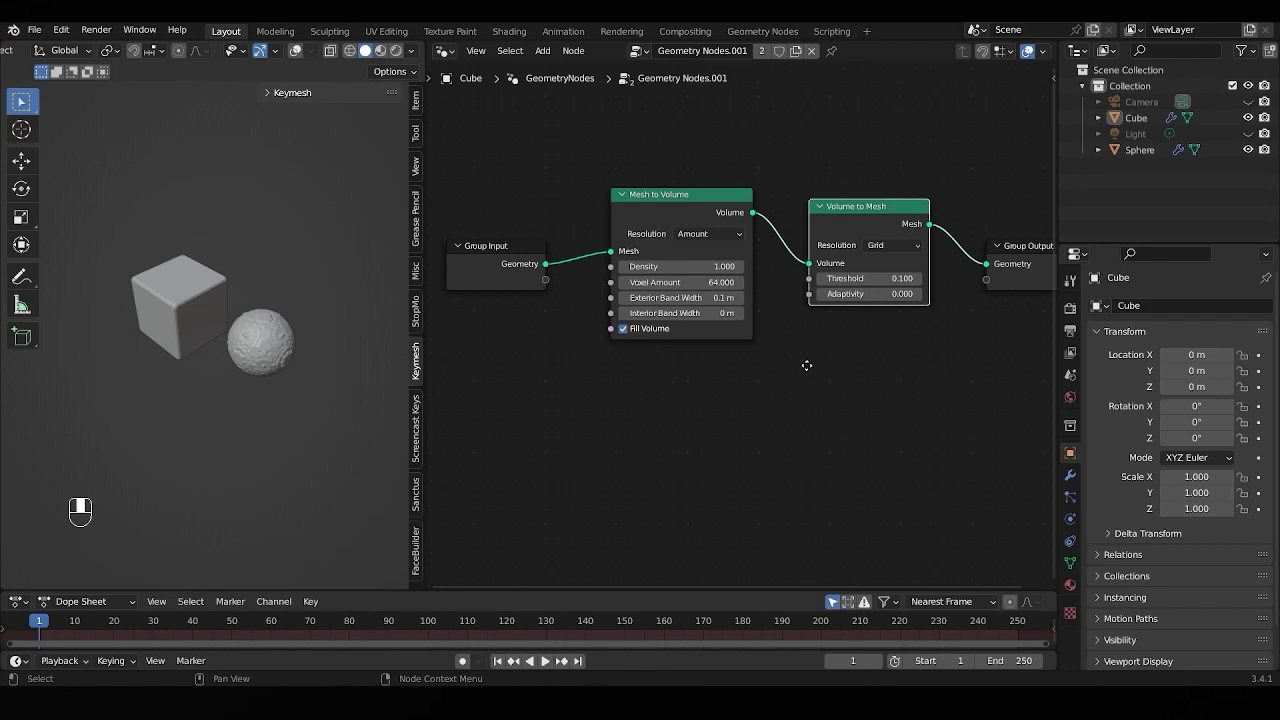
scroll(200, 383, down, 3)
scroll(200, 383, up, 3)
mouse_move(204, 422)
middle_down()
mouse_move(257, 321)
mouse_move(175, 386)
mouse_move(86, 386)
mouse_move(172, 388)
mouse_move(204, 374)
mouse_move(196, 385)
mouse_move(170, 377)
mouse_move(174, 403)
middle_up()
Step: Insert a Transform node between Group Input and Mesh to Volume
key(space)
text(tr)
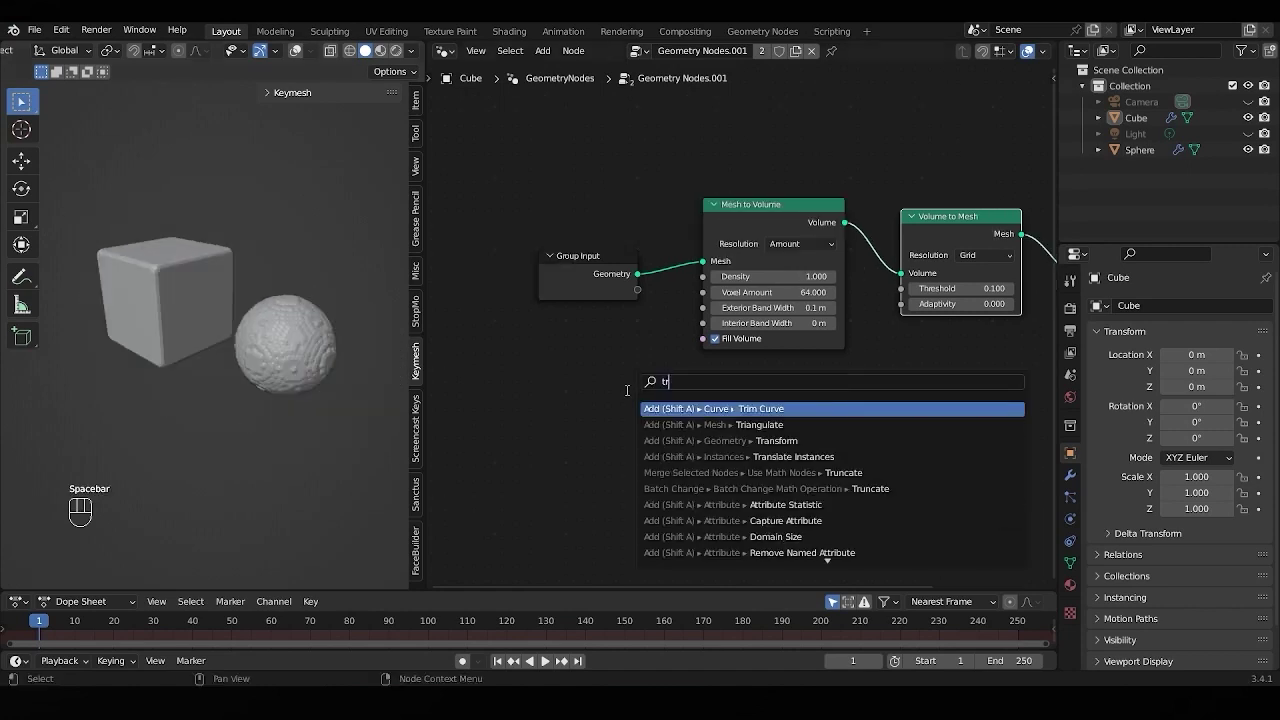
text(ans)
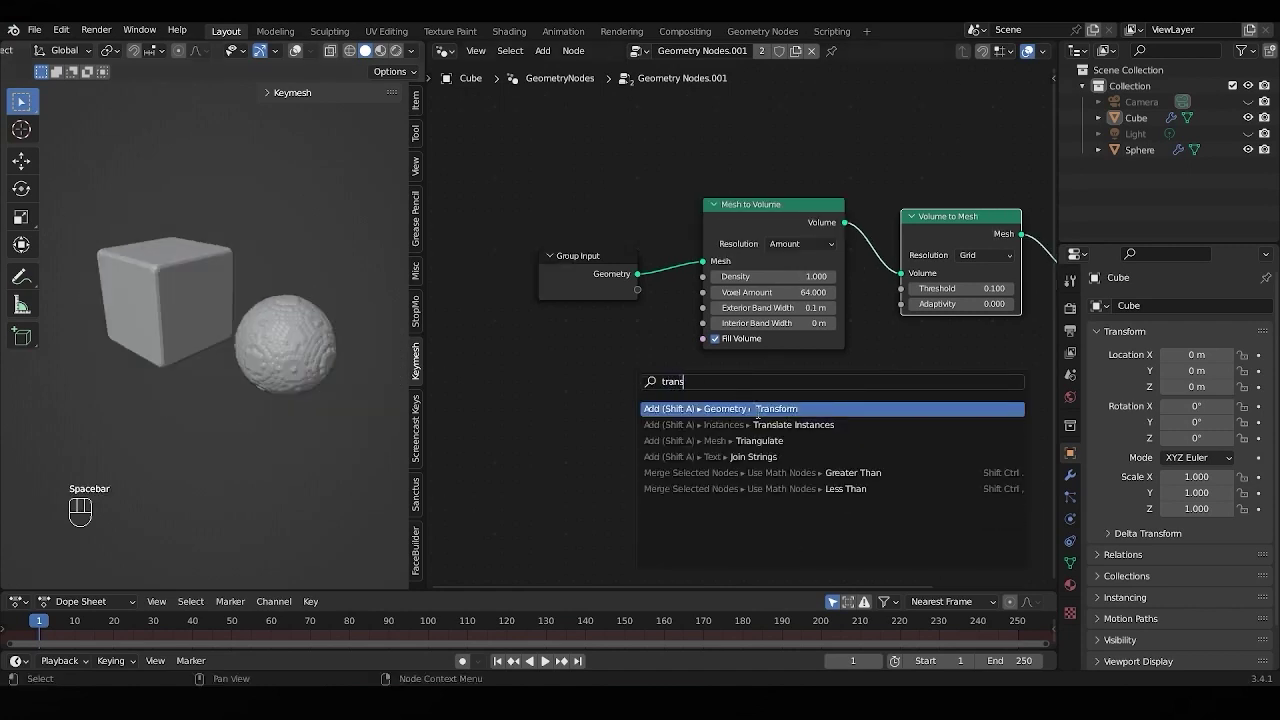
key(Return)
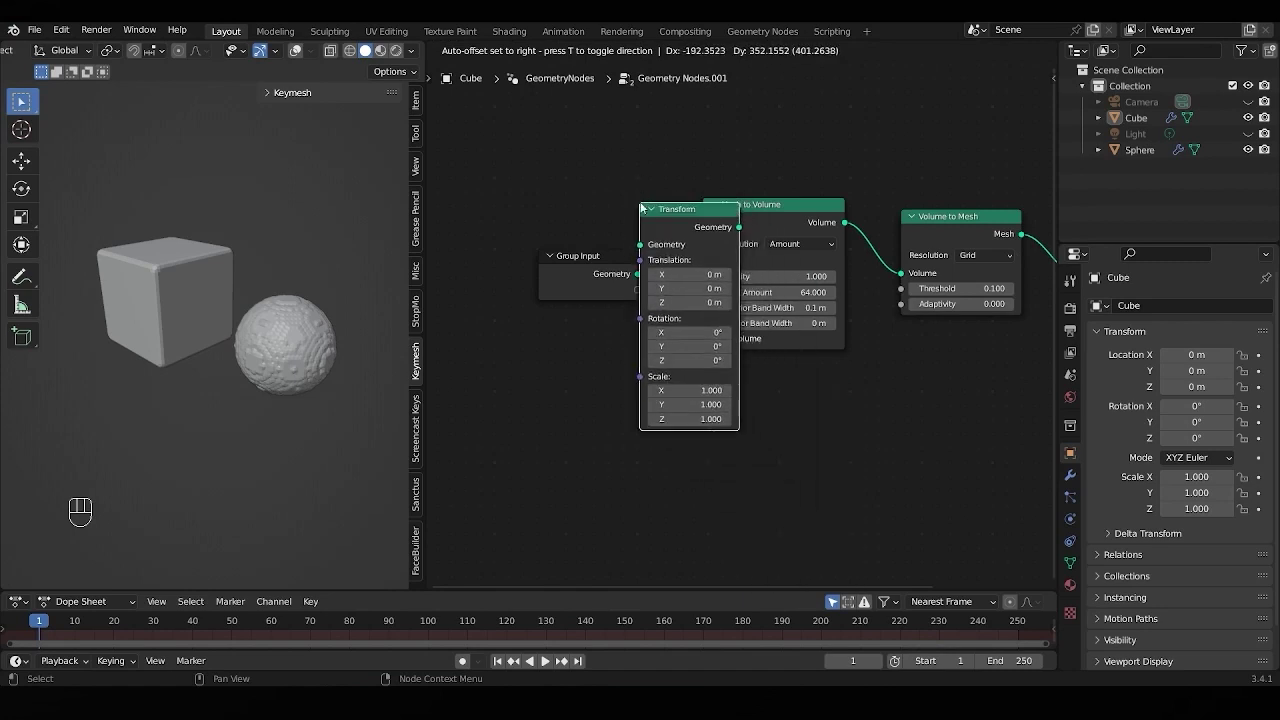
click(649, 221)
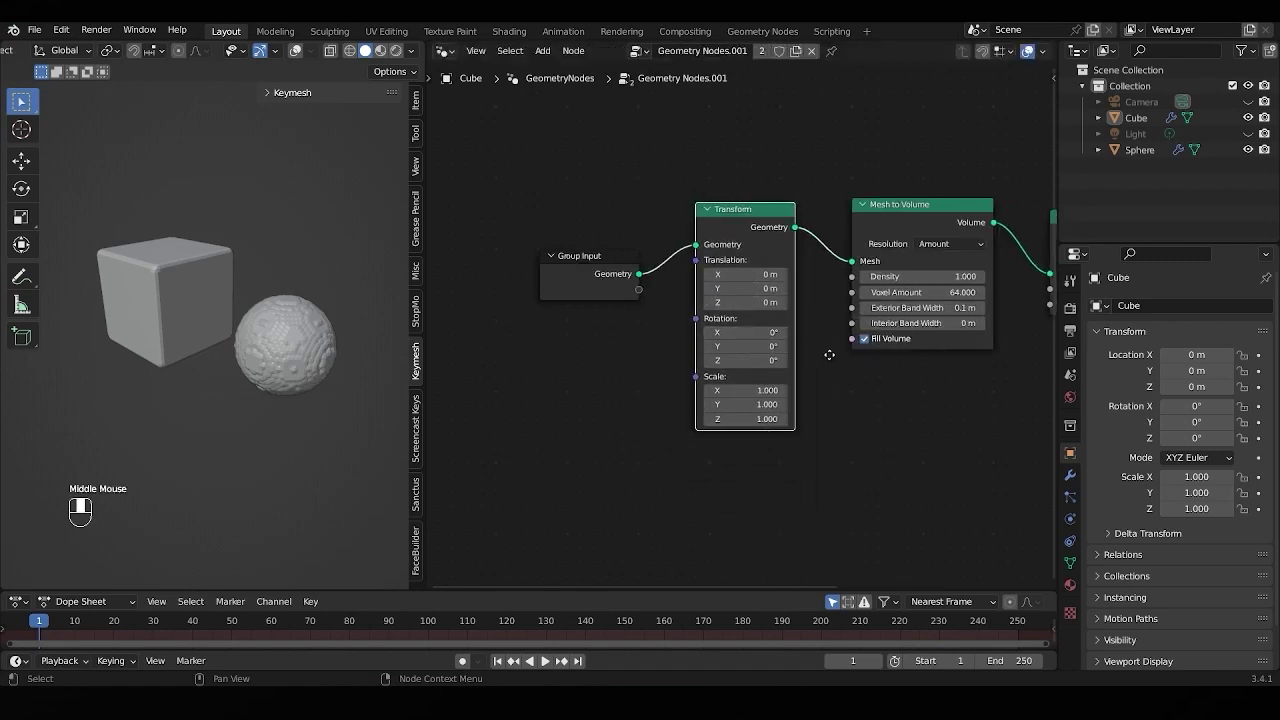
middle_drag(830, 357, 757, 296)
Step: Set the Transform's Translation Y to 2 m, Rotation X to -34.1° and adjust Rotation Y
click(672, 228)
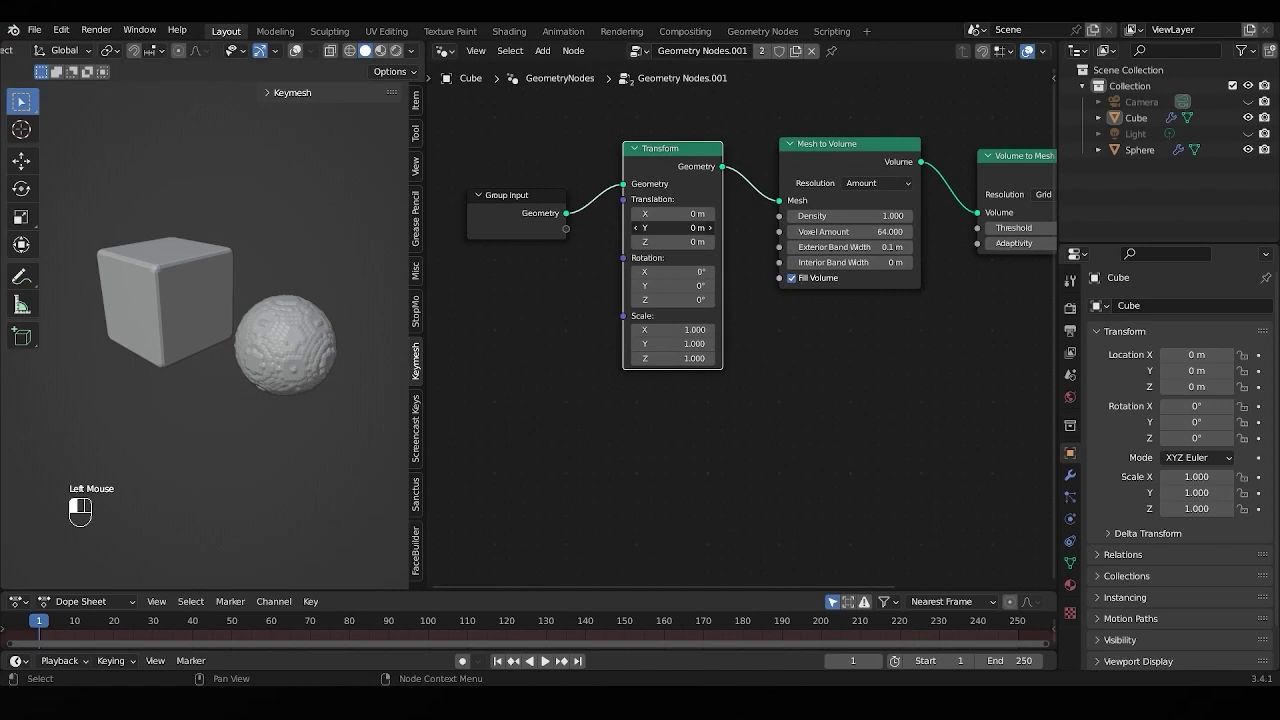
text(2)
key(Return)
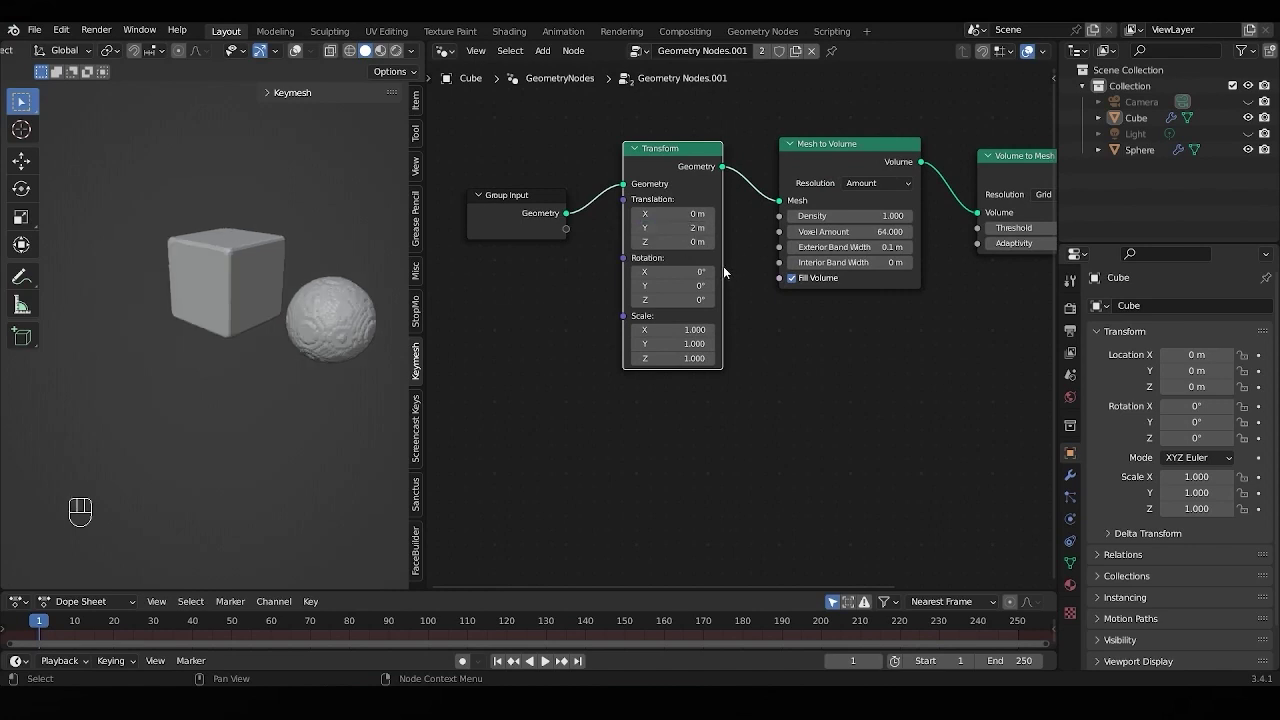
click(696, 272)
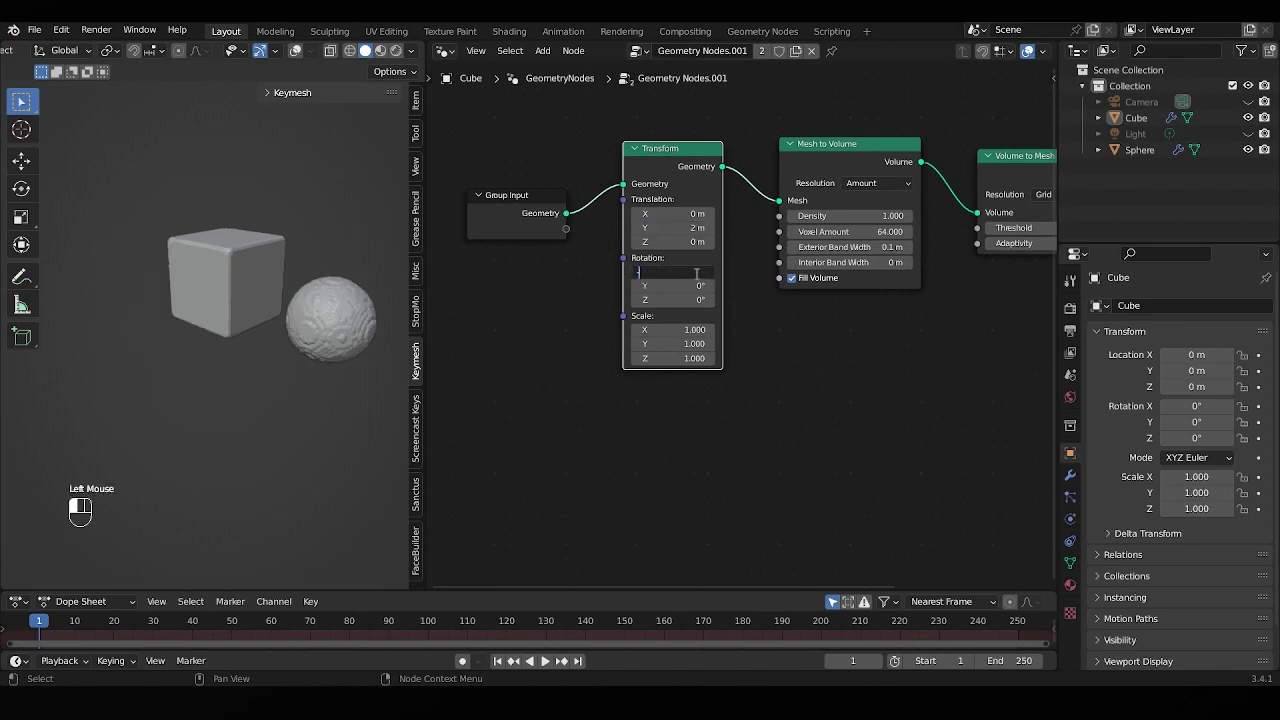
text(-34.1)
key(Return)
drag(690, 286, 760, 286)
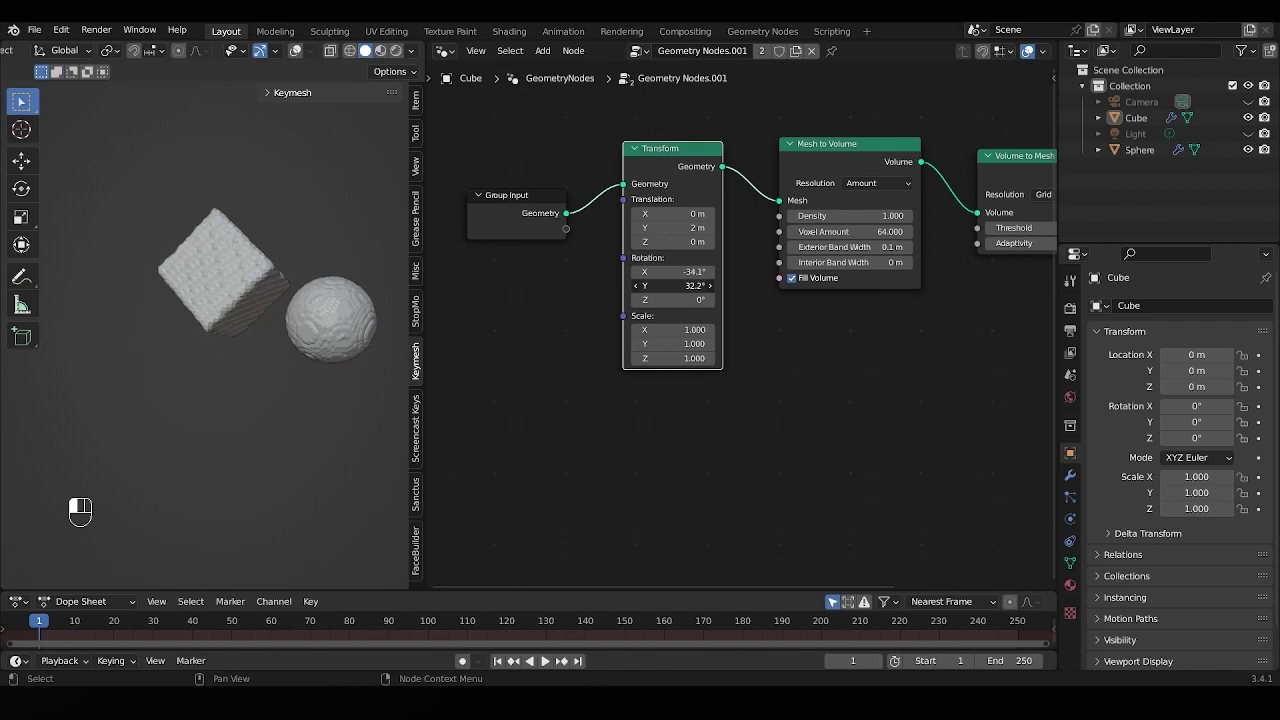
Step: Rearrange the Group Input and Transform nodes to make room in the node tree
middle_drag(580, 363, 714, 400)
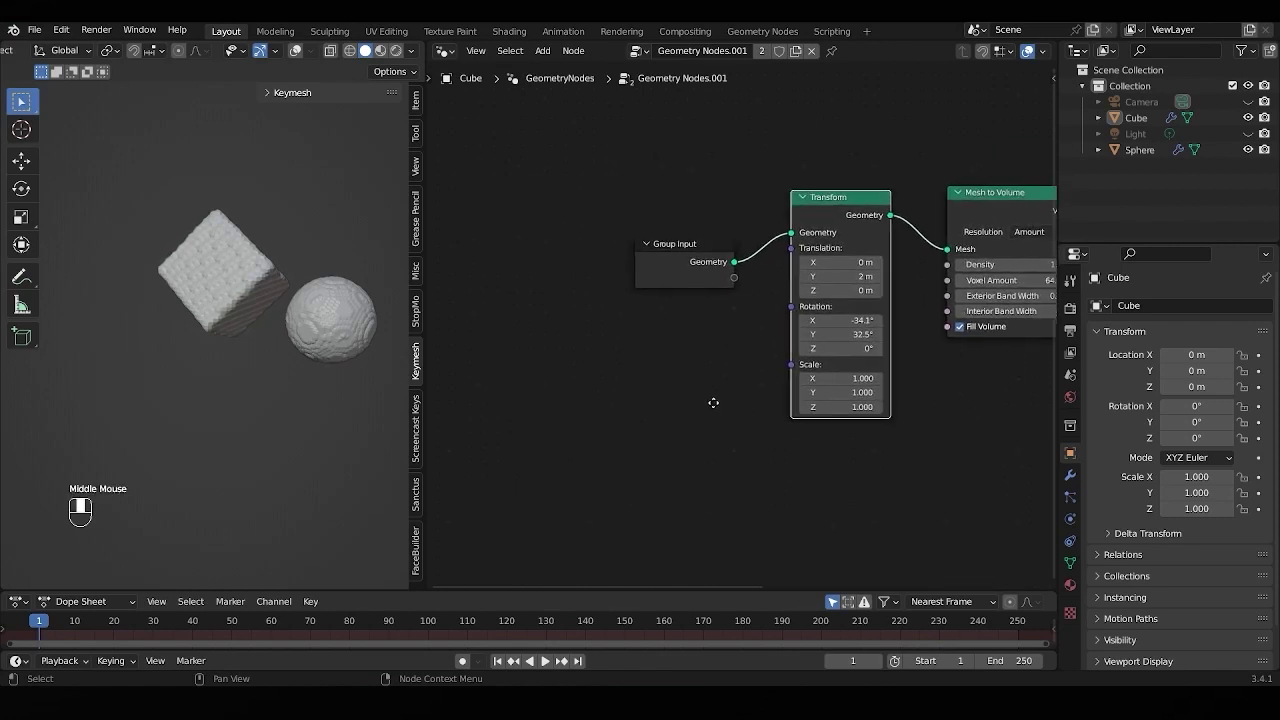
click(690, 245)
drag(690, 245, 499, 298)
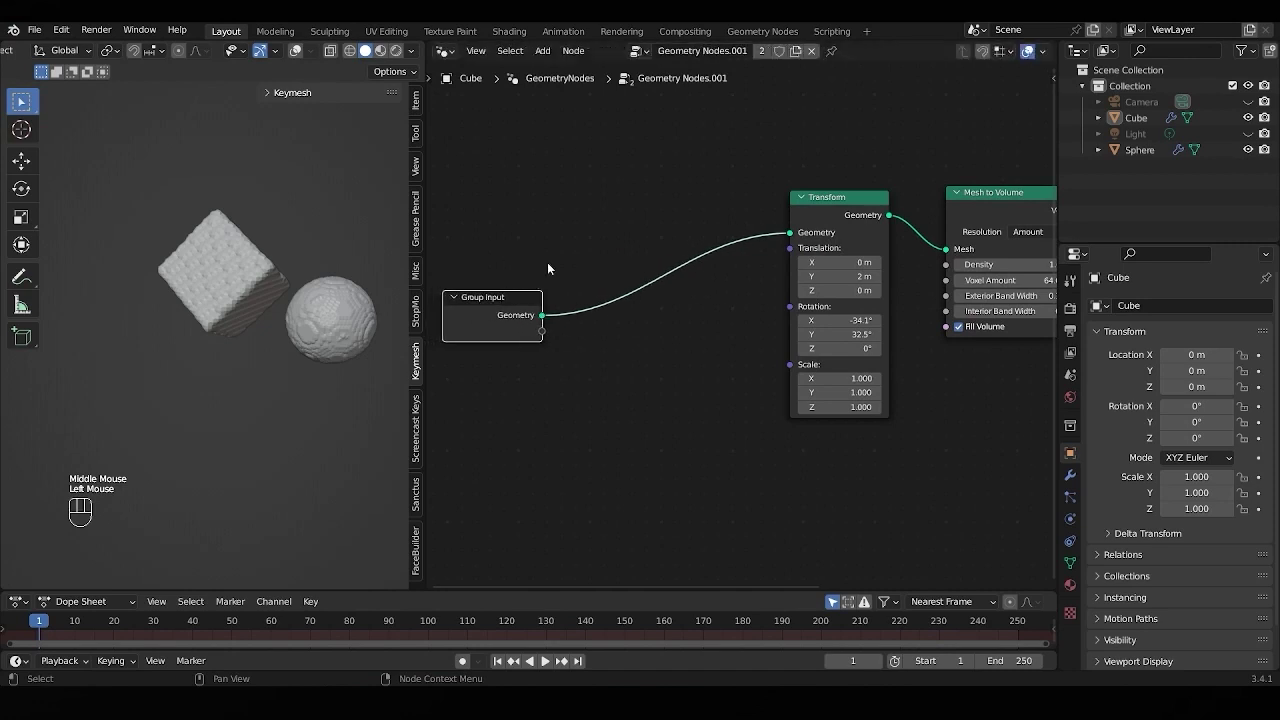
drag(858, 214, 711, 135)
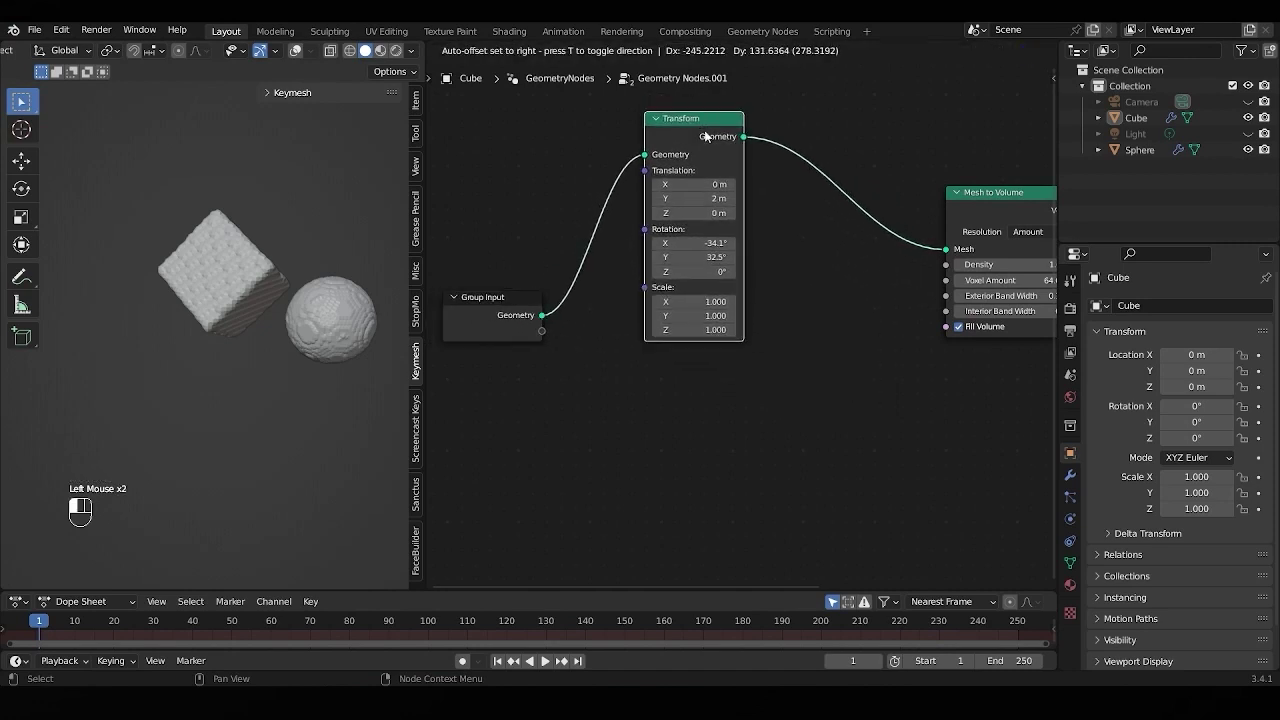
mouse_move(838, 308)
middle_down()
mouse_move(780, 286)
mouse_move(808, 322)
middle_up()
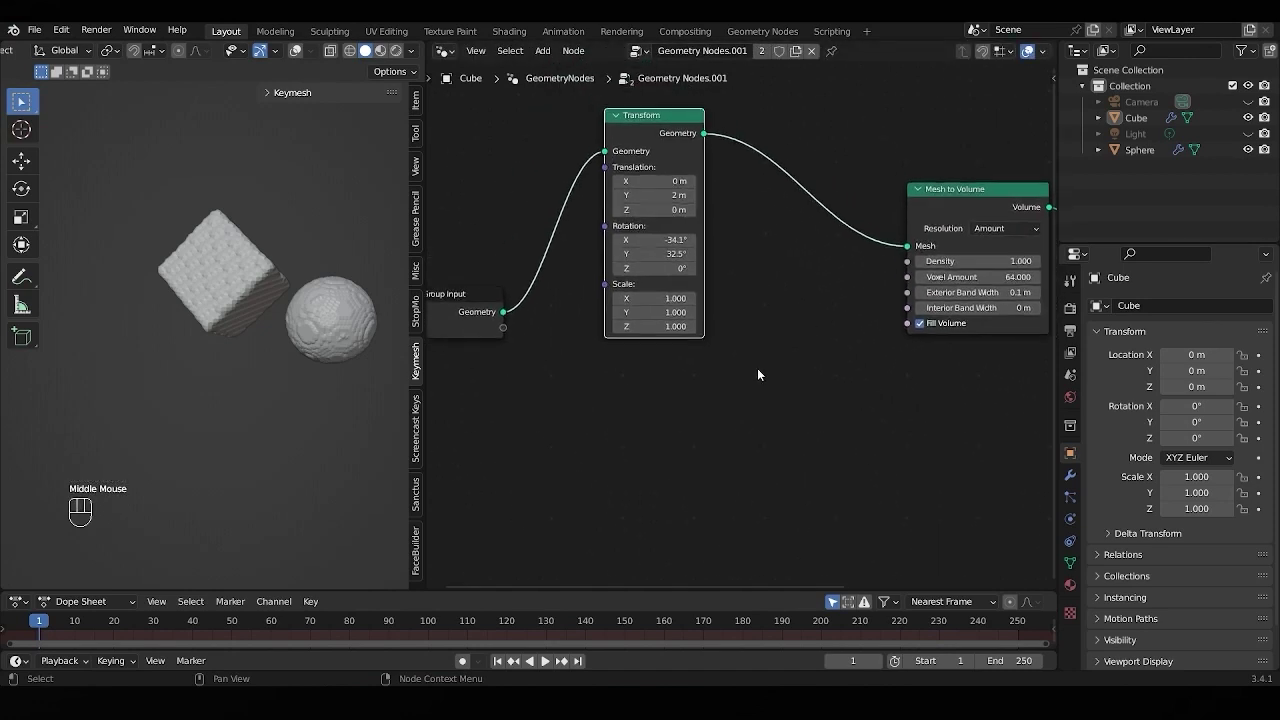
Step: Insert a Join Geometry node between the Transform and Mesh to Volume
key(space)
text(j)
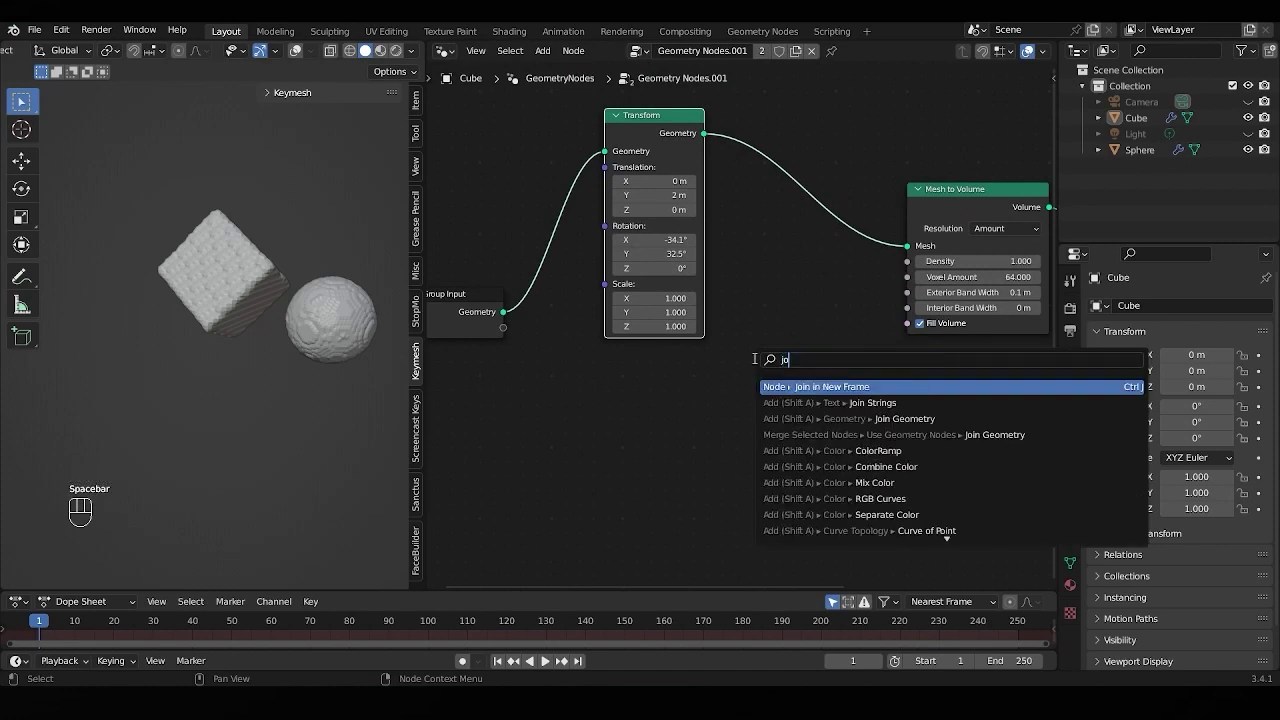
text(o)
click(906, 418)
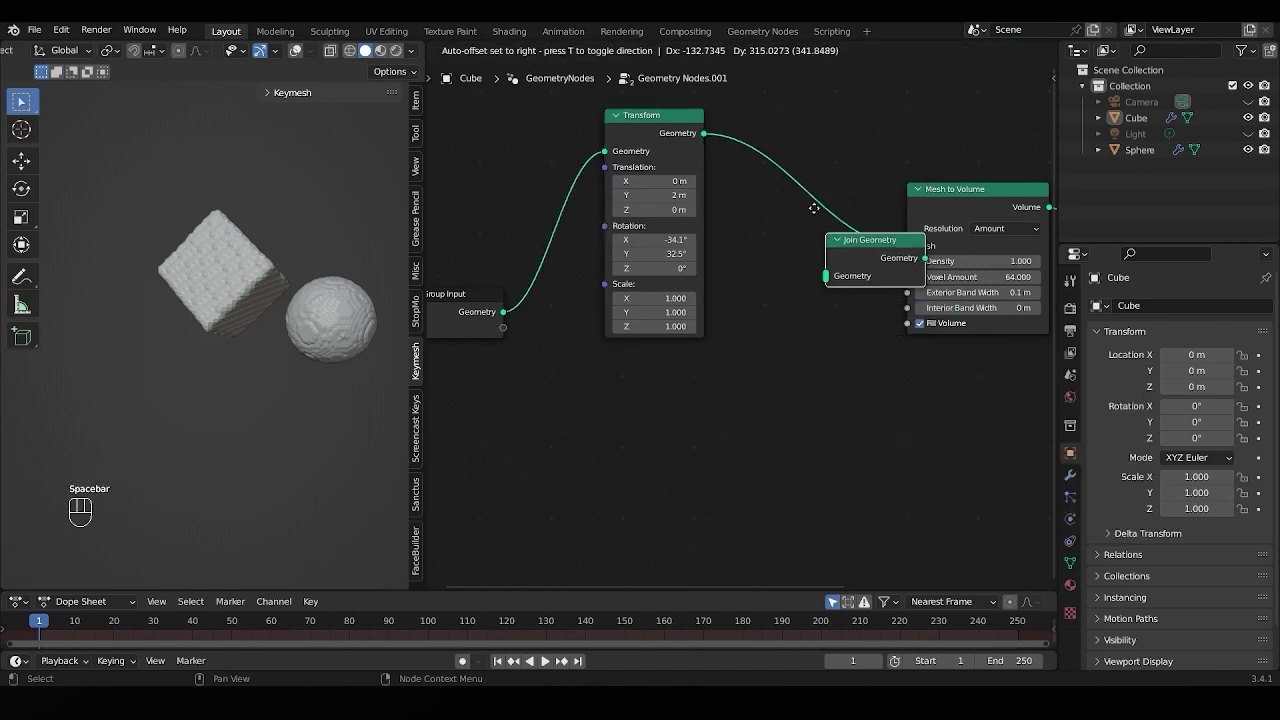
click(795, 186)
Step: Add a second Transform from Group Input into Join Geometry, shifted Y 4.2 m and tilted X -16.1°
key(space)
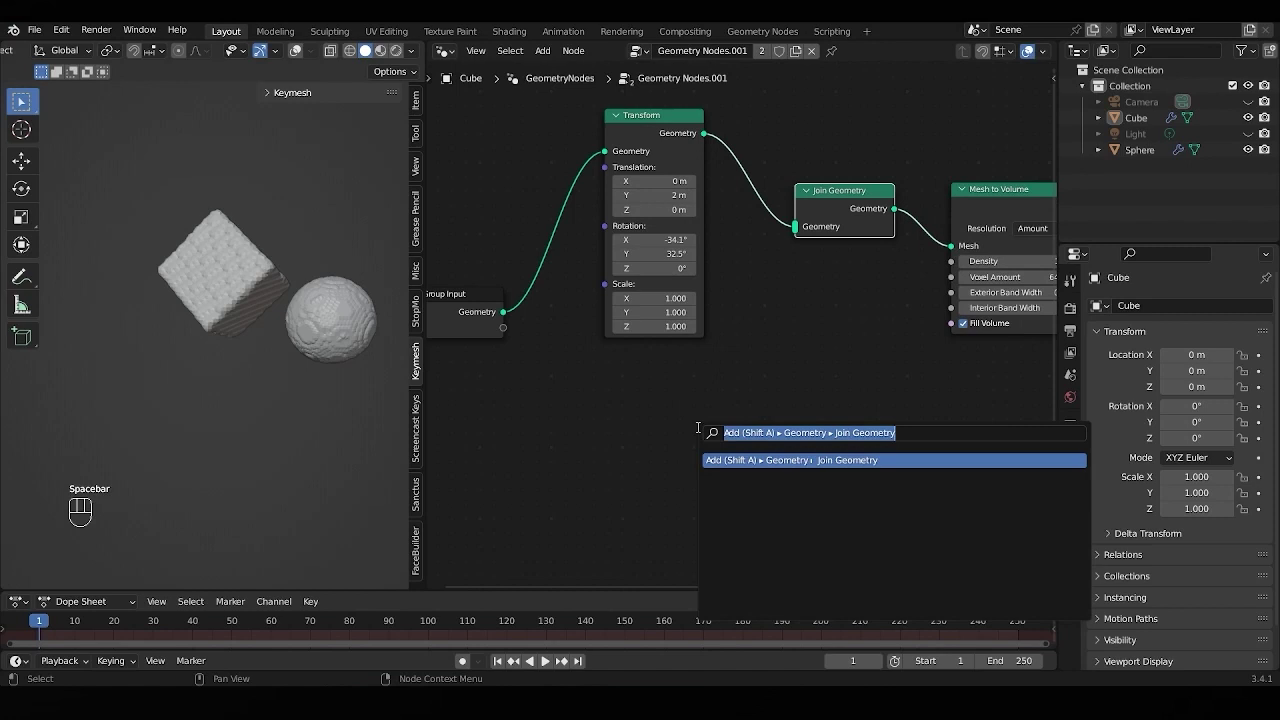
text(tra)
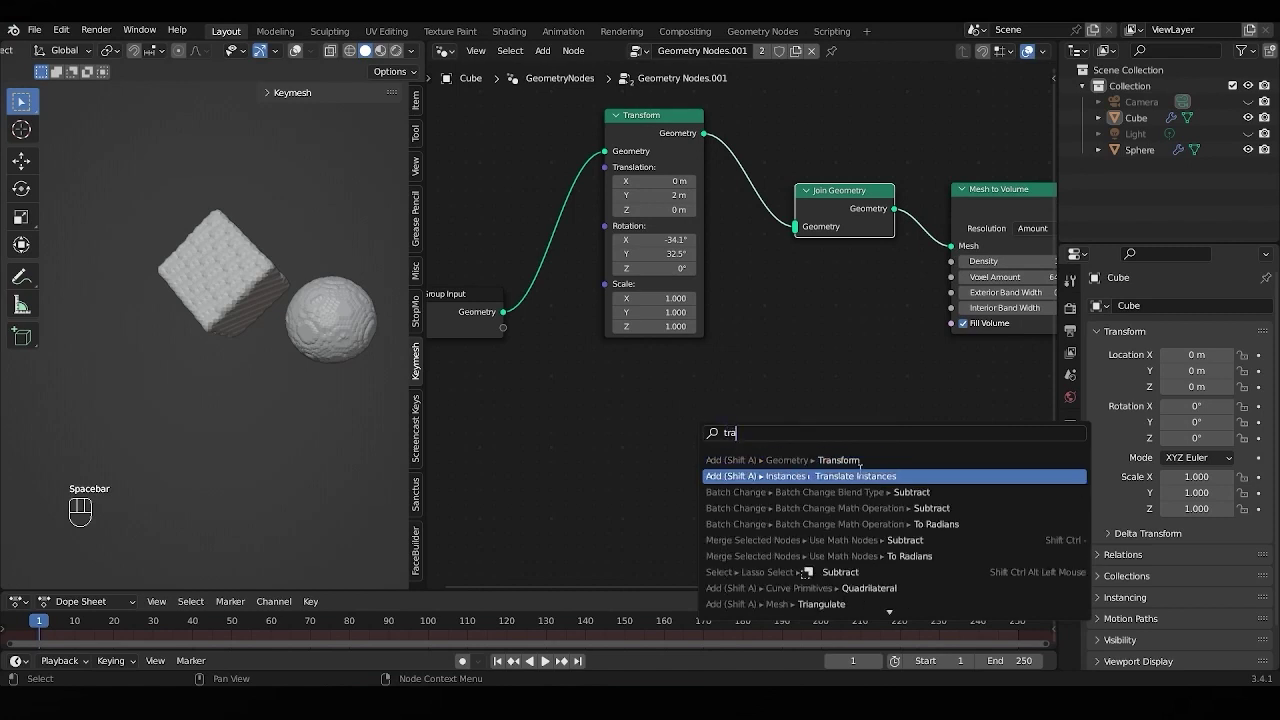
click(855, 461)
click(583, 365)
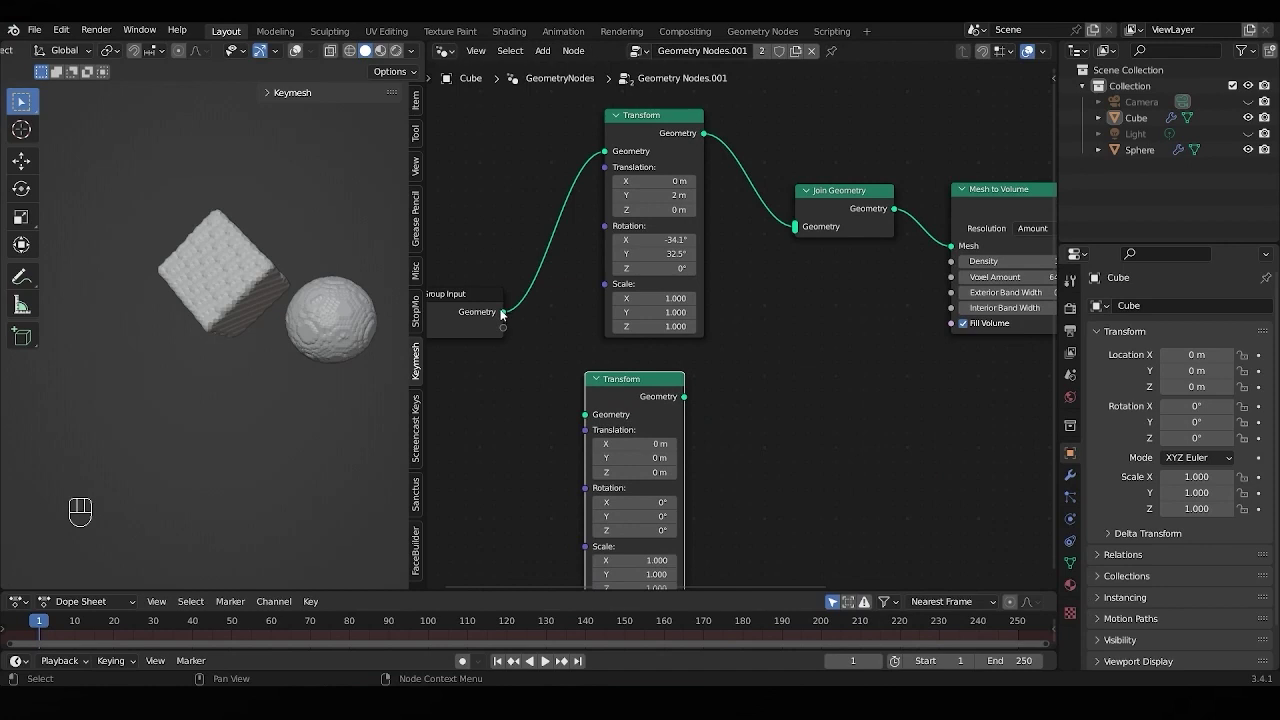
mouse_move(502, 313)
mouse_down()
mouse_move(557, 404)
mouse_move(587, 416)
mouse_up()
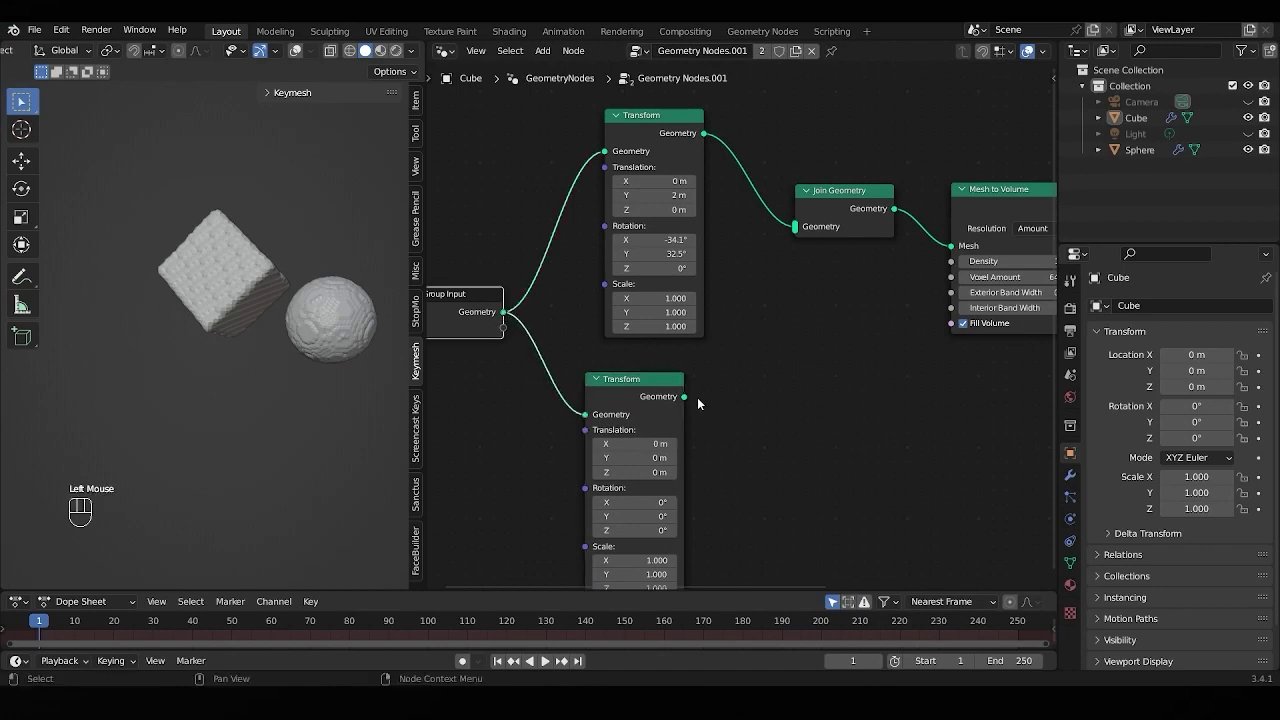
drag(685, 397, 793, 230)
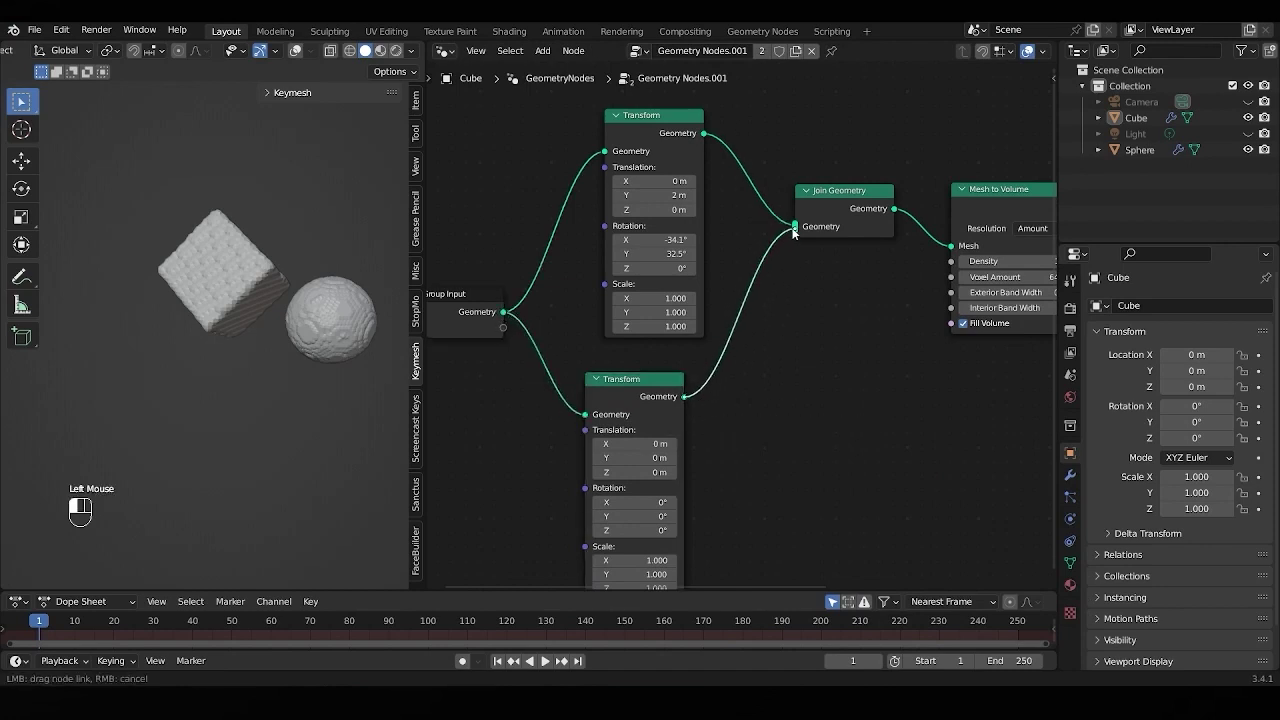
drag(635, 457, 700, 457)
mouse_move(635, 502)
mouse_down()
mouse_move(595, 502)
mouse_move(640, 502)
mouse_up()
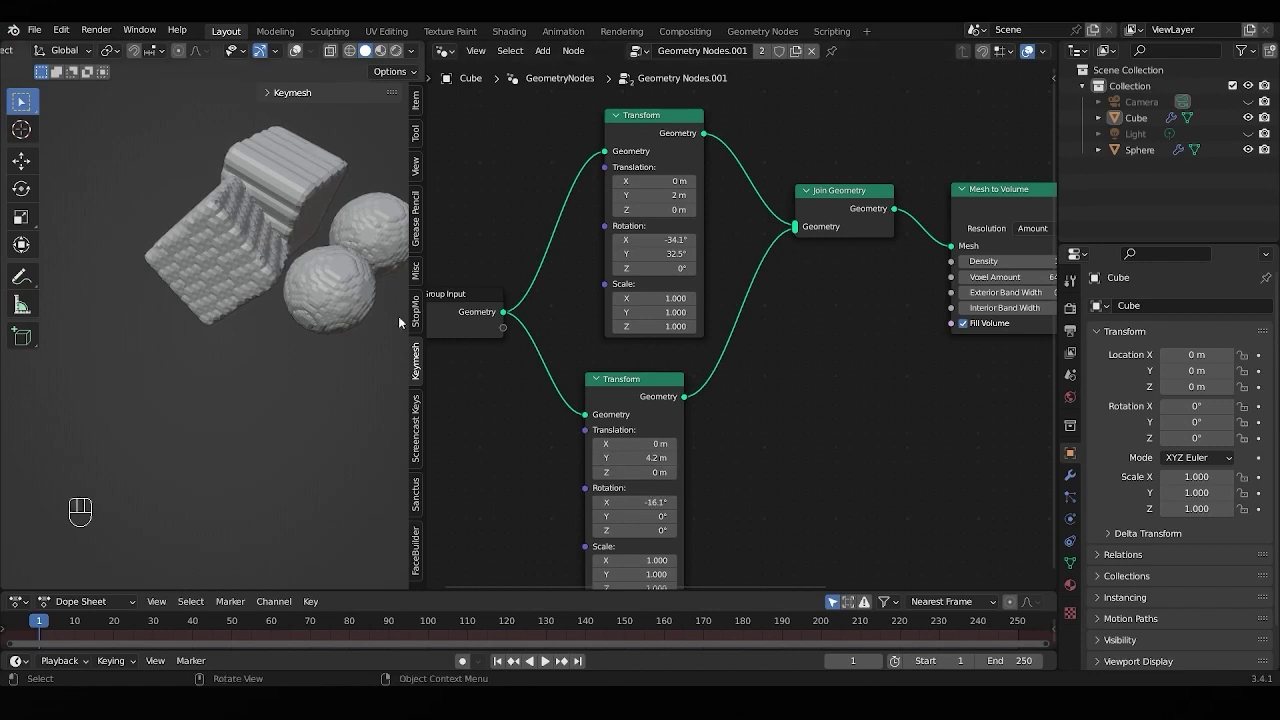
mouse_move(292, 379)
middle_down()
mouse_move(334, 308)
mouse_move(232, 429)
mouse_move(292, 424)
middle_up()
click(239, 458)
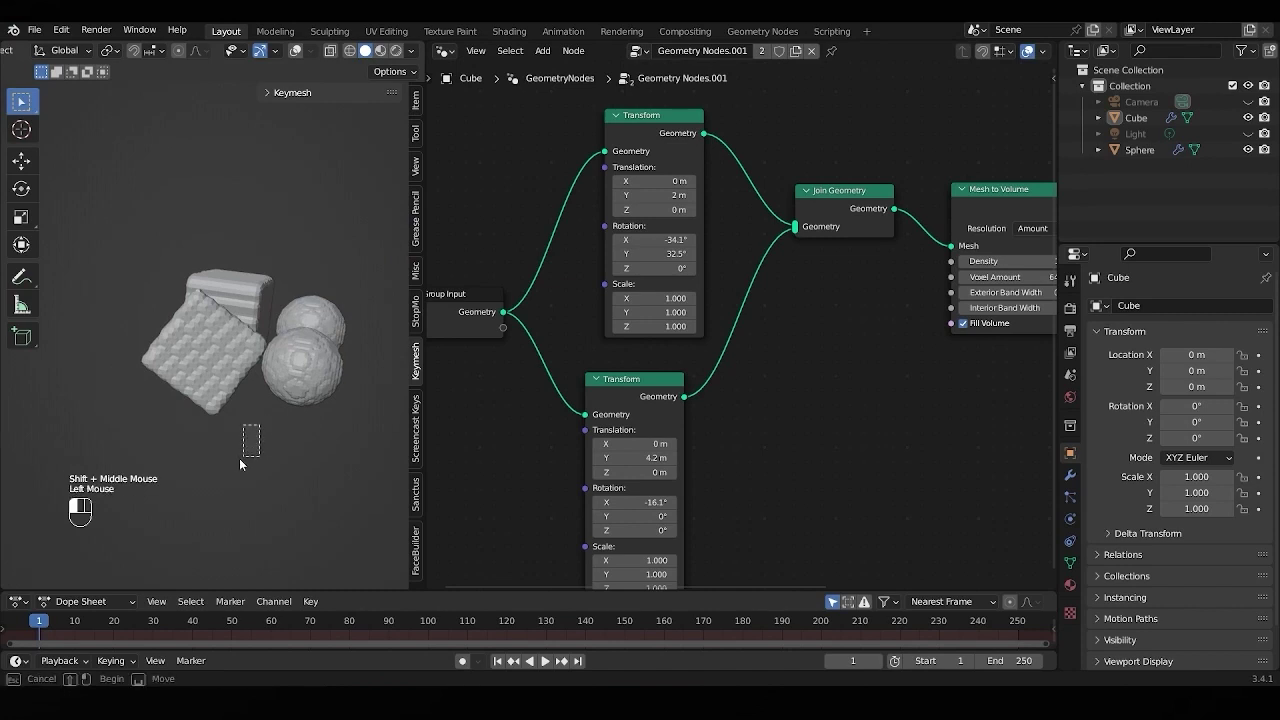
mouse_move(239, 458)
middle_down()
mouse_move(259, 453)
mouse_move(228, 458)
mouse_move(326, 446)
mouse_move(292, 454)
middle_up()
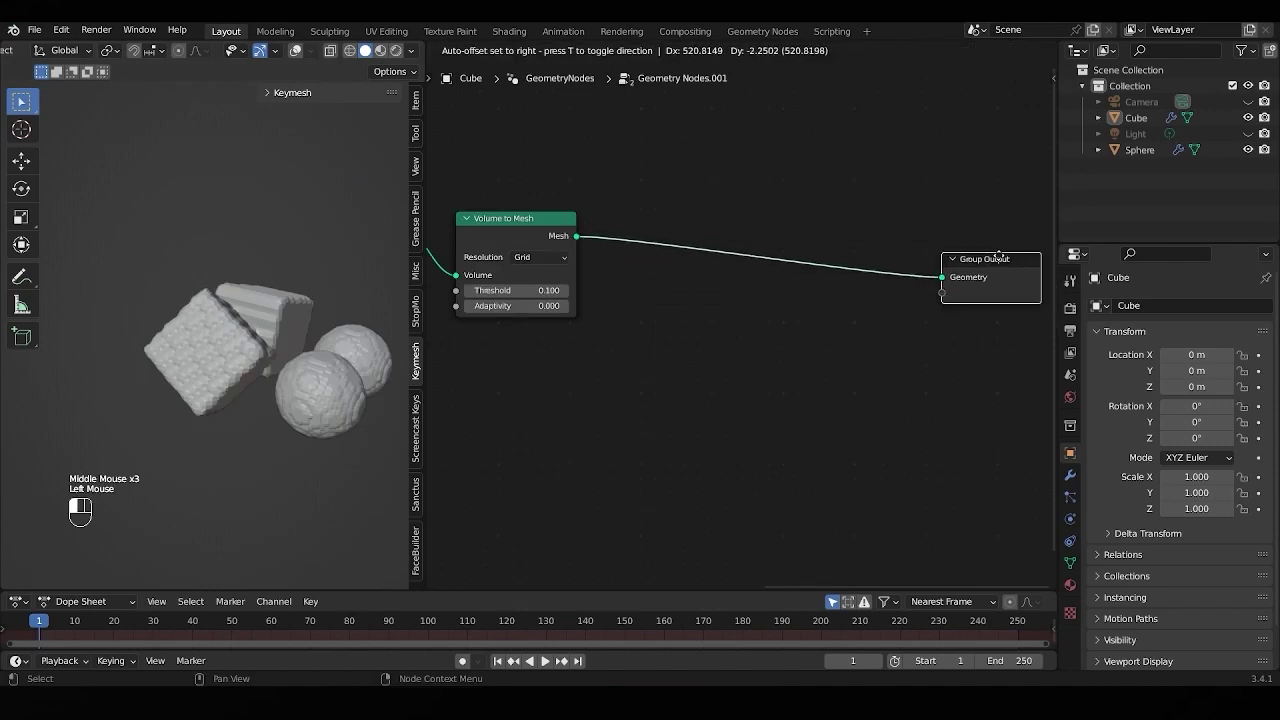
Step: Place the Group Output node and reframe the viewport and node views around Volume to Mesh
click(935, 338)
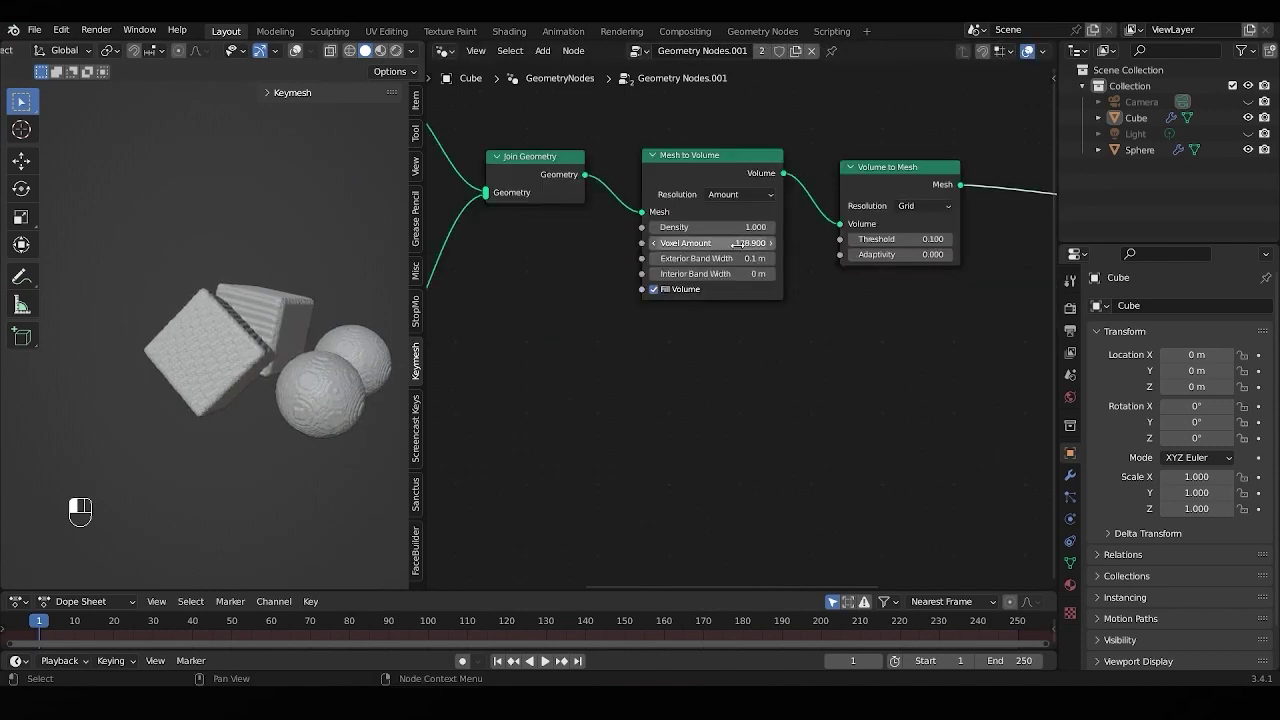
click(237, 420)
mouse_move(262, 430)
middle_down()
mouse_move(324, 452)
mouse_move(202, 385)
mouse_move(146, 403)
mouse_move(262, 444)
mouse_move(341, 428)
mouse_move(174, 437)
mouse_move(257, 443)
mouse_move(234, 406)
mouse_move(250, 455)
mouse_move(294, 446)
mouse_move(286, 457)
middle_up()
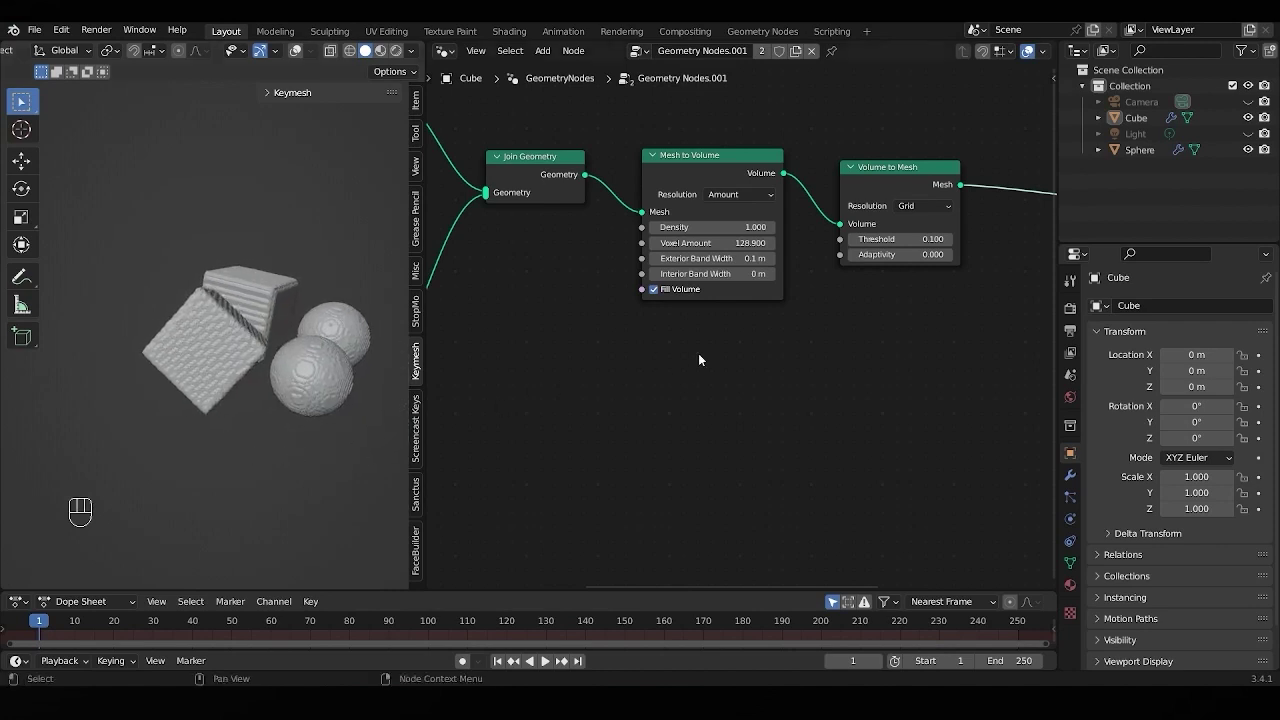
mouse_move(698, 353)
middle_down()
mouse_move(697, 267)
mouse_move(674, 322)
middle_up()
Step: Insert a Set Shade Smooth node before Group Output and shift it right
key(space)
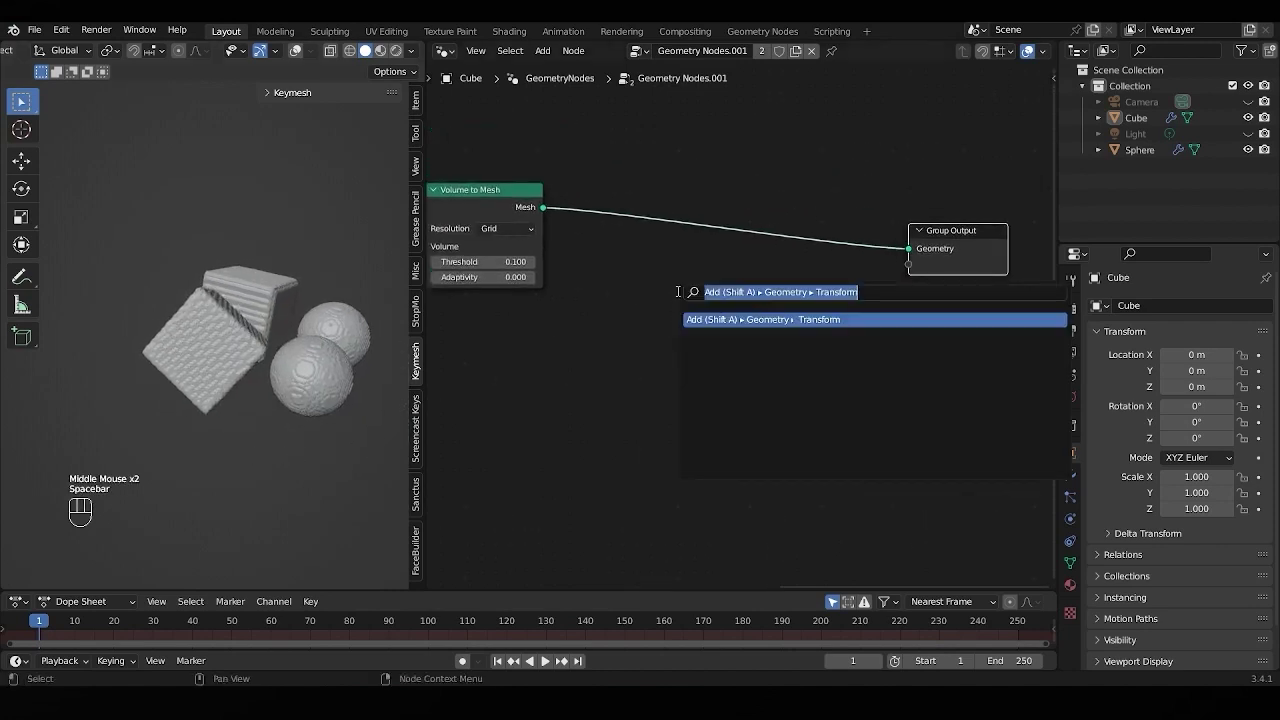
text(set)
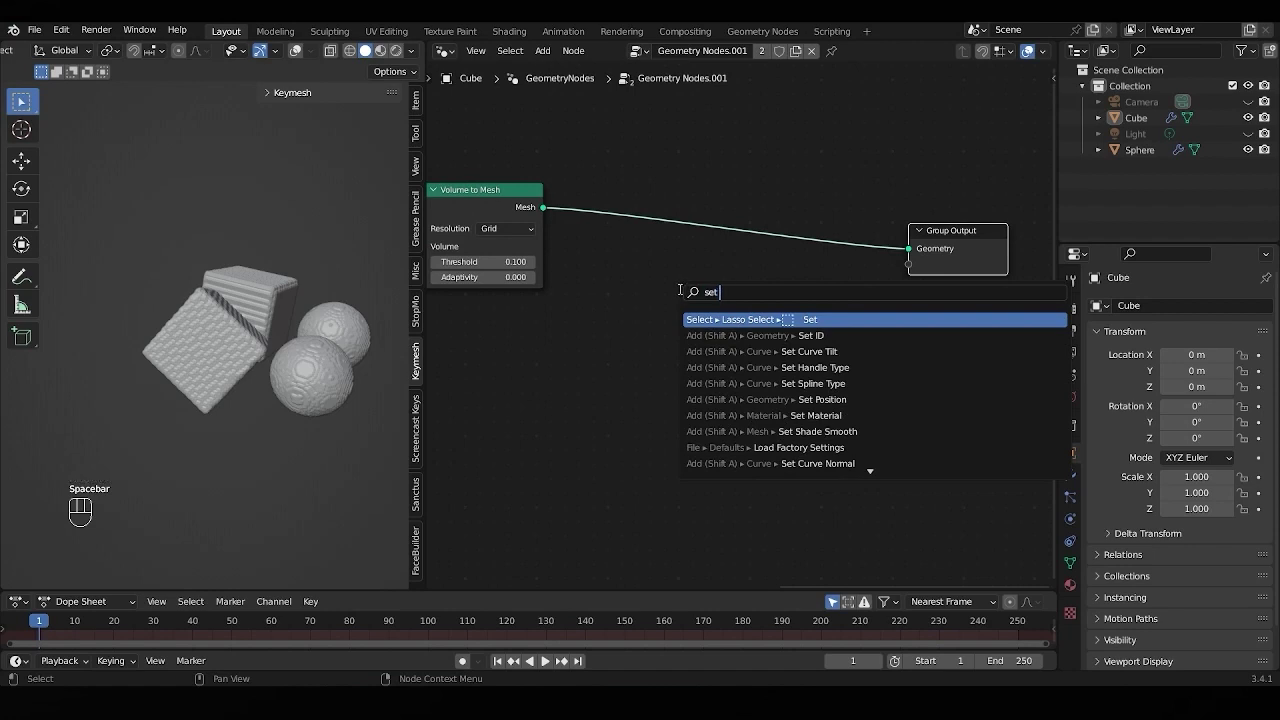
click(836, 431)
click(632, 197)
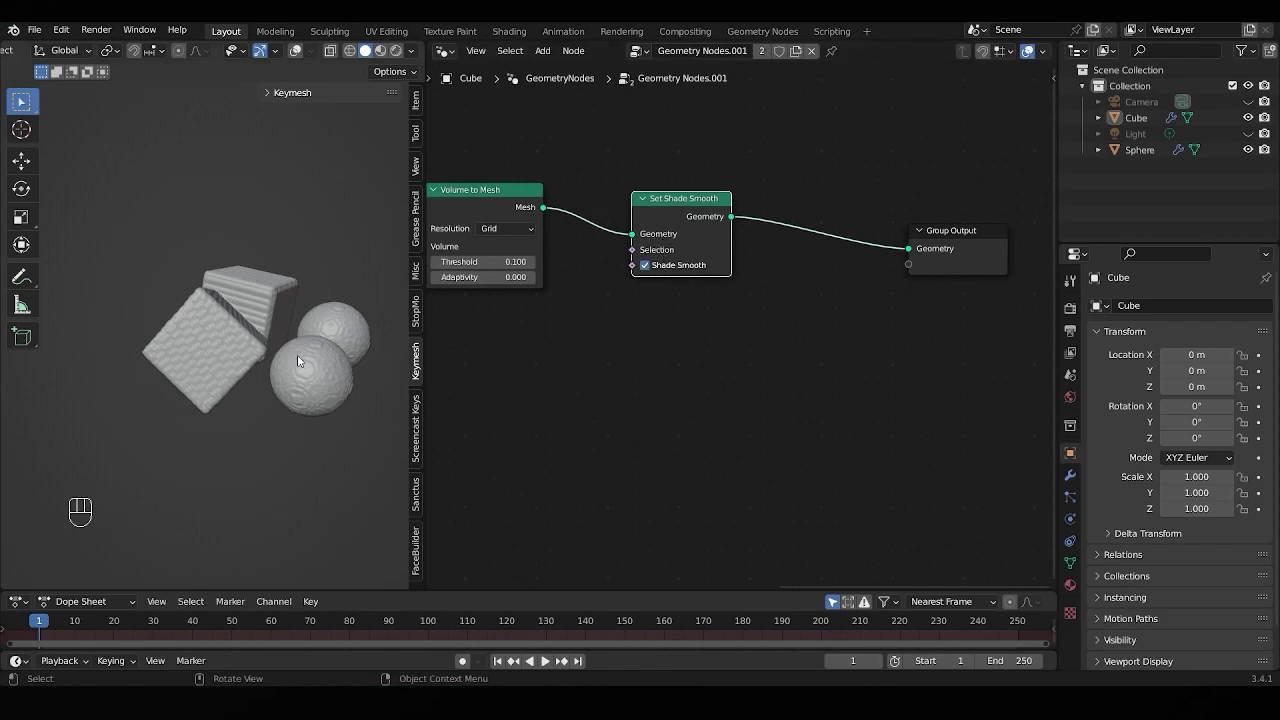
scroll(297, 356, up, 2)
scroll(303, 341, down, 2)
drag(667, 209, 772, 198)
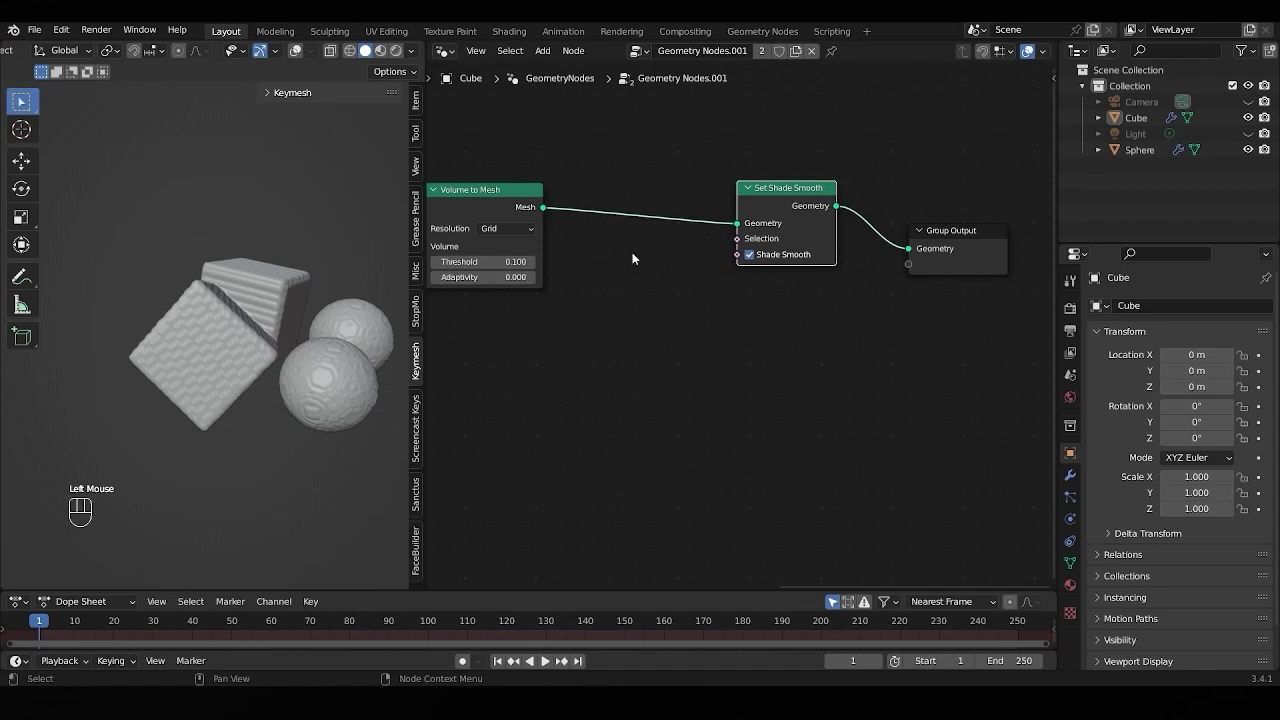
Step: Insert a Set Position node right after Volume to Mesh and make room below the chain
key(space)
text(set)
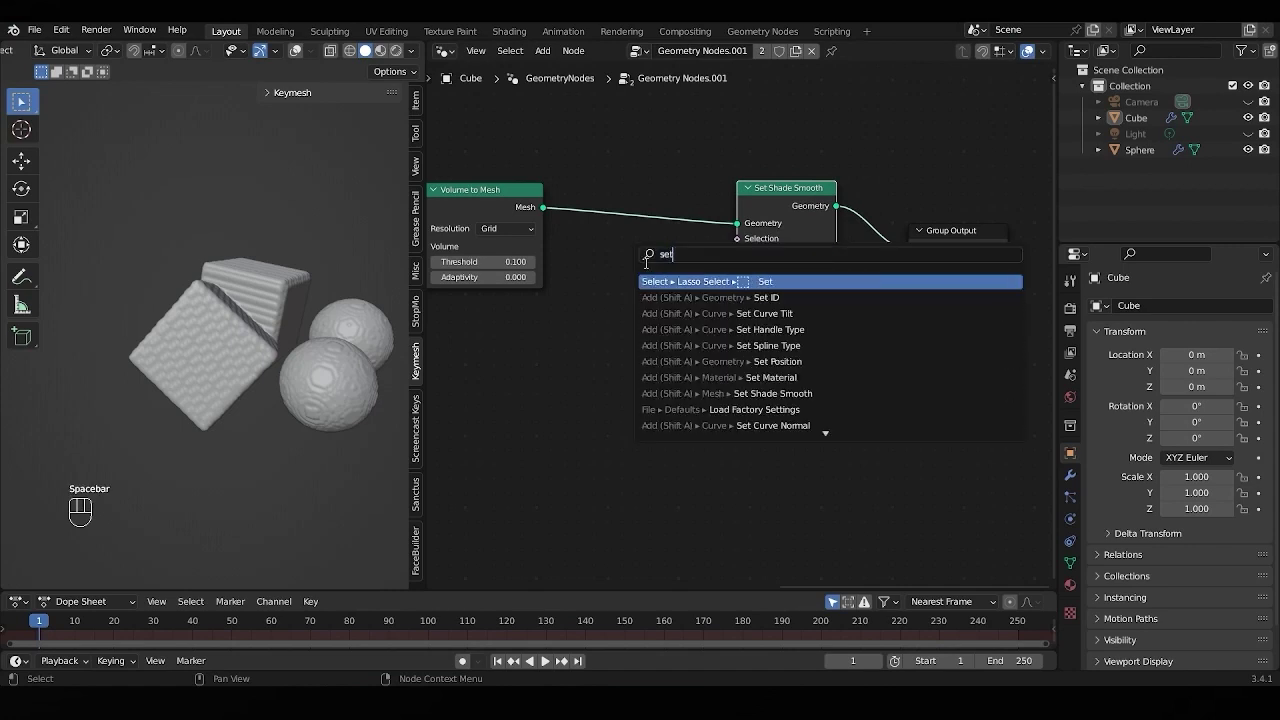
click(788, 361)
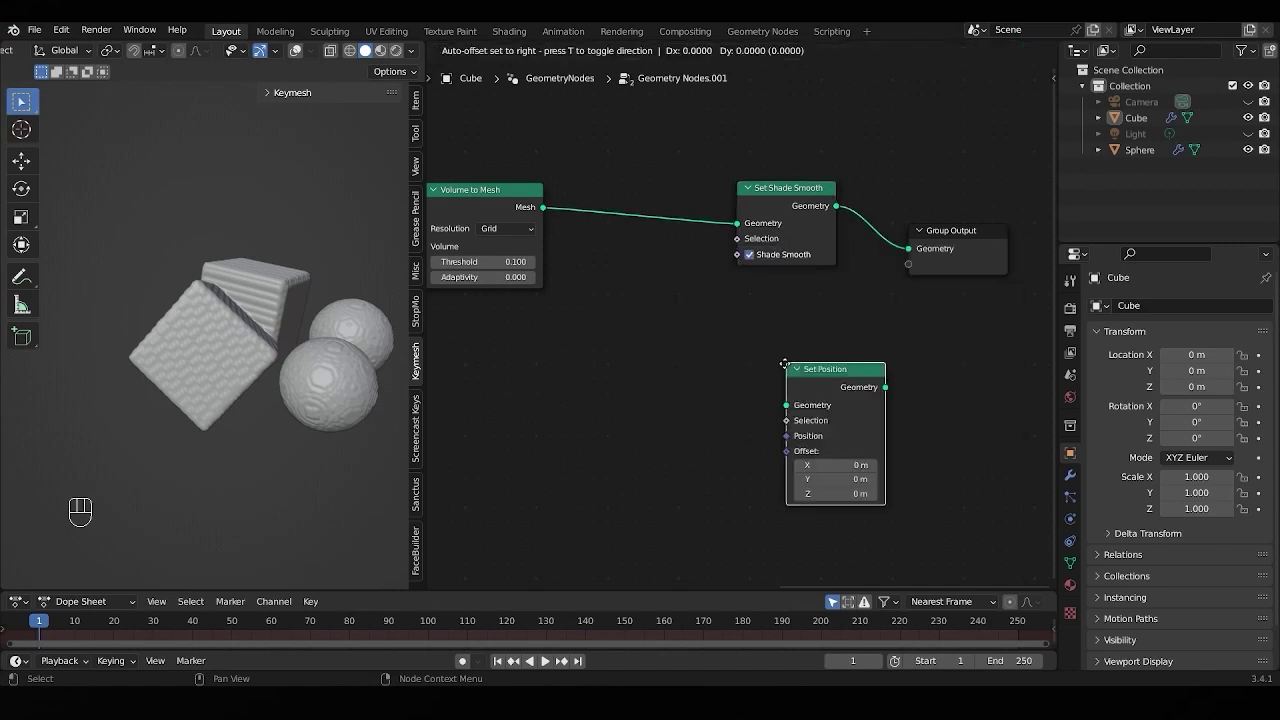
click(612, 168)
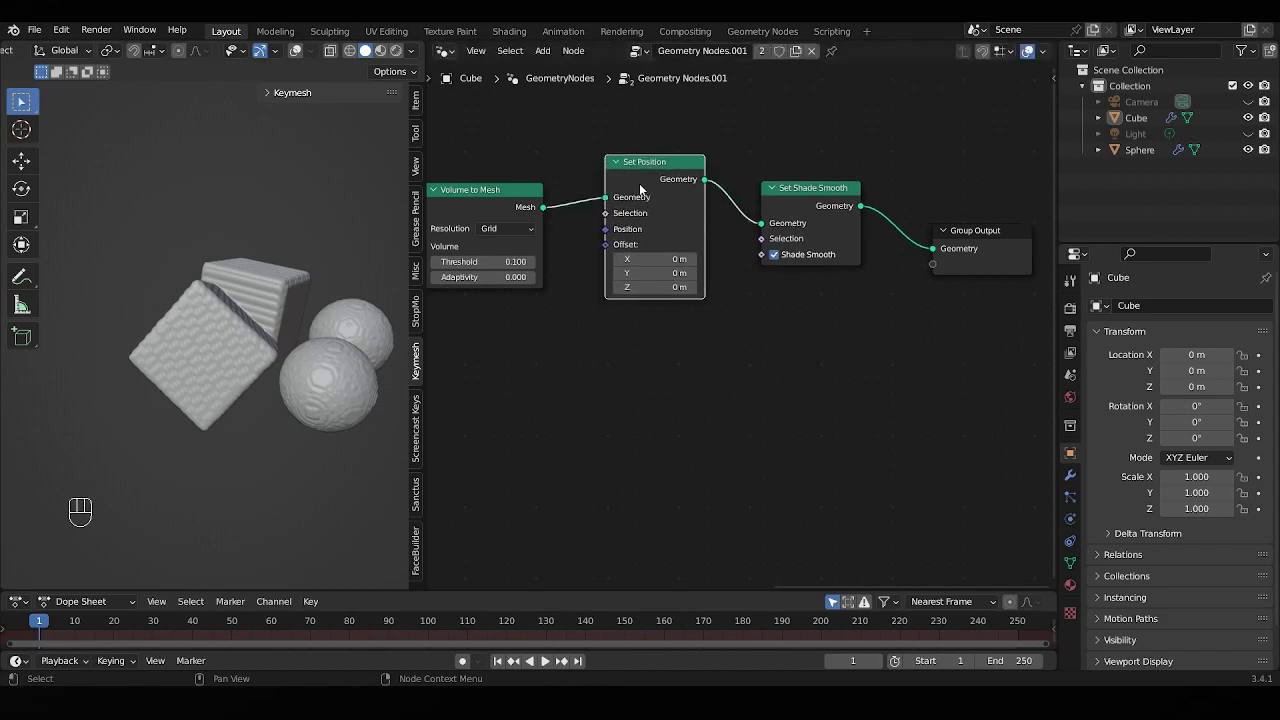
drag(640, 190, 645, 193)
middle_drag(485, 455, 535, 430)
Step: Add a Voronoi Texture node below the node chain and search for a vector node
key(space)
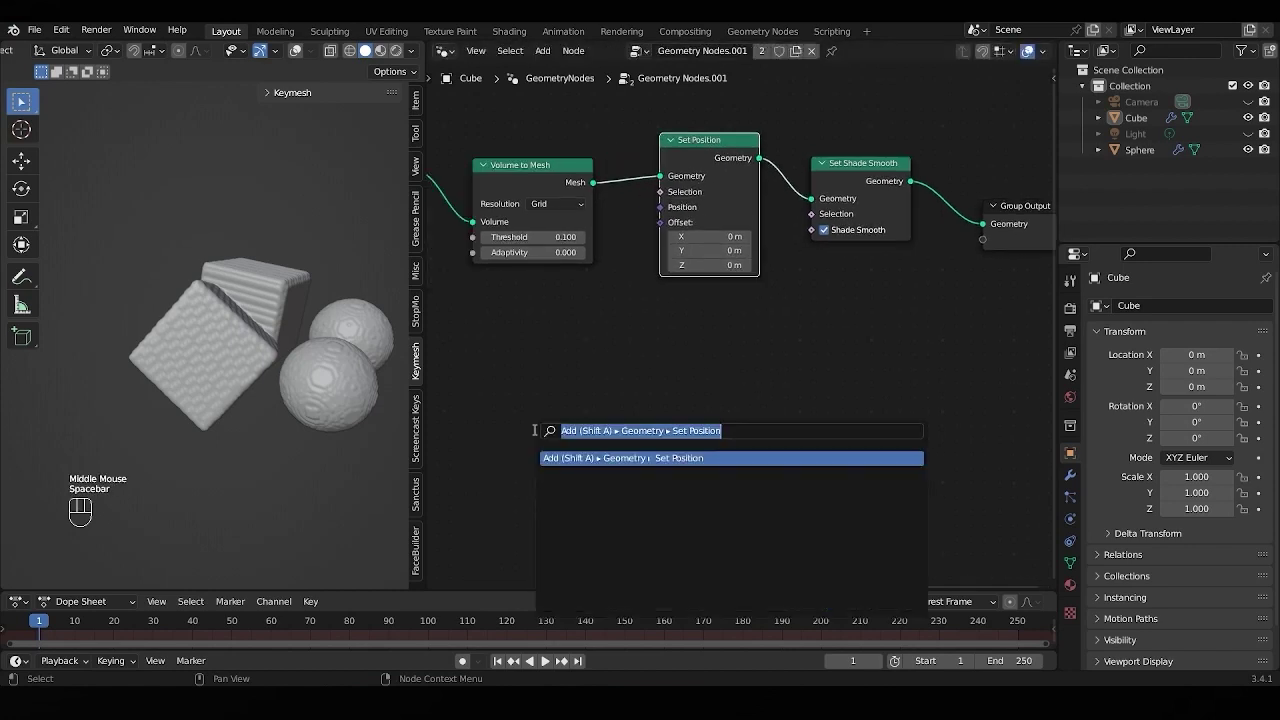
text(voro)
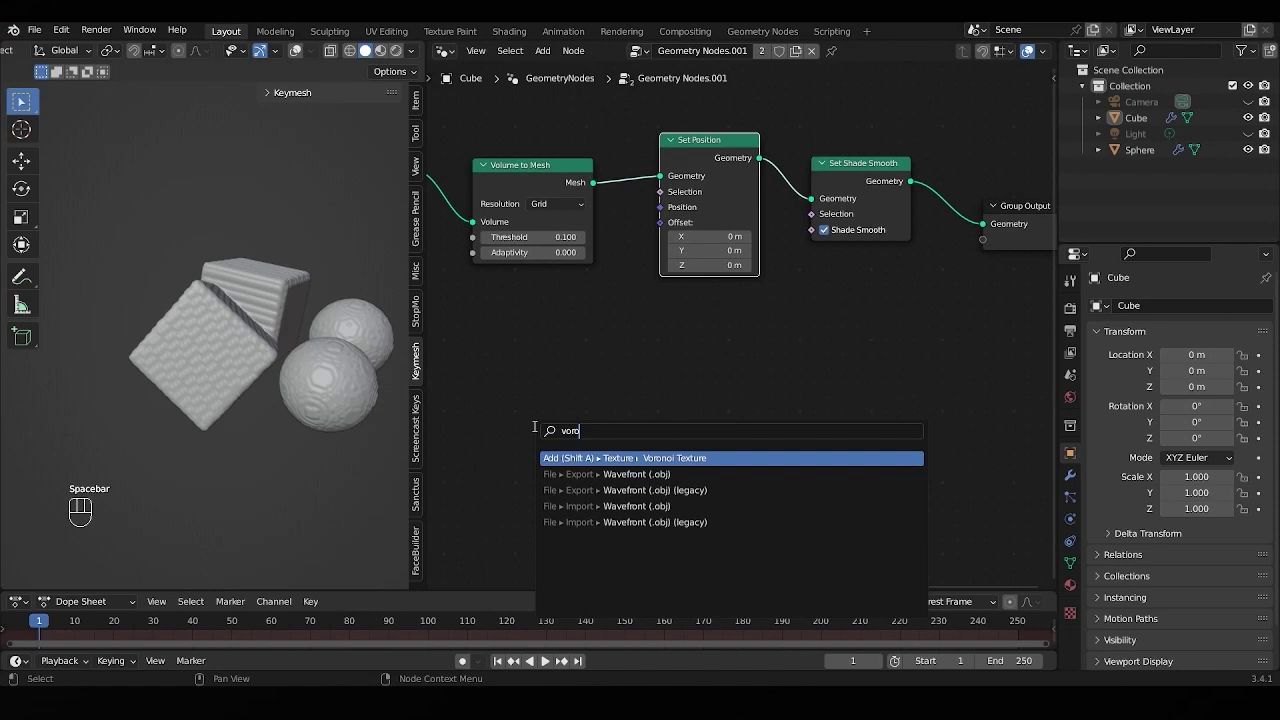
click(637, 458)
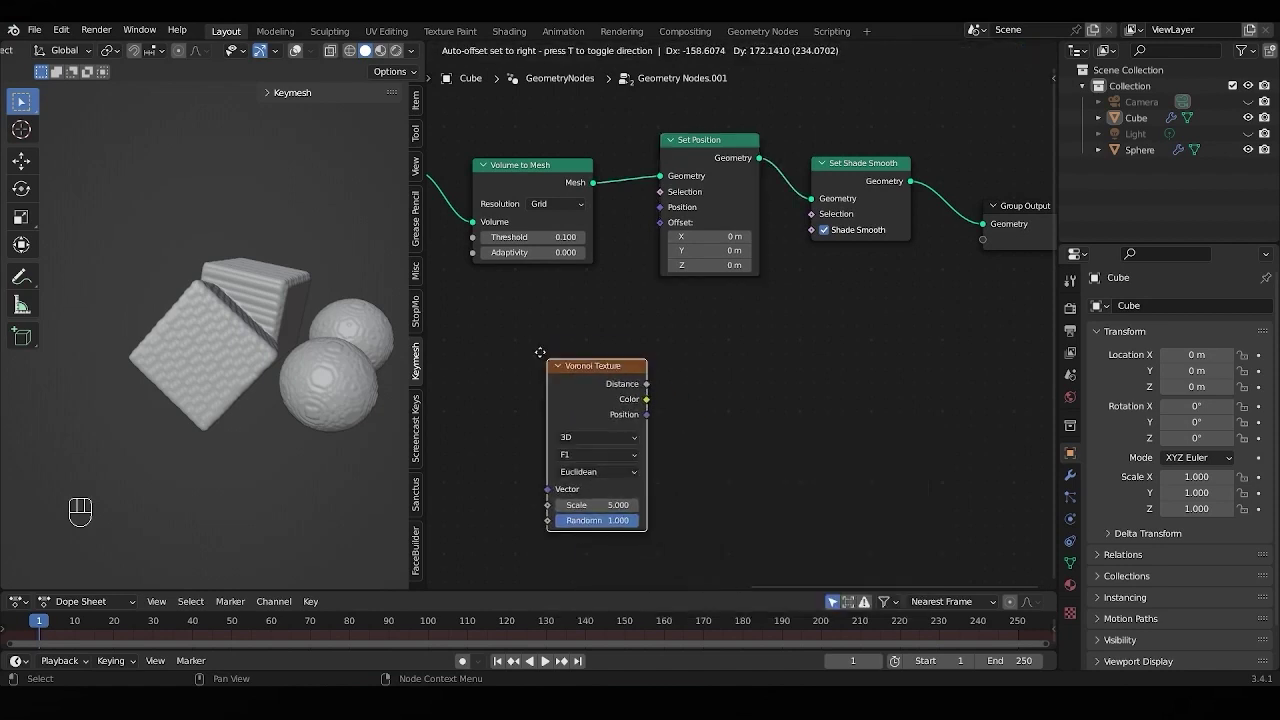
click(462, 378)
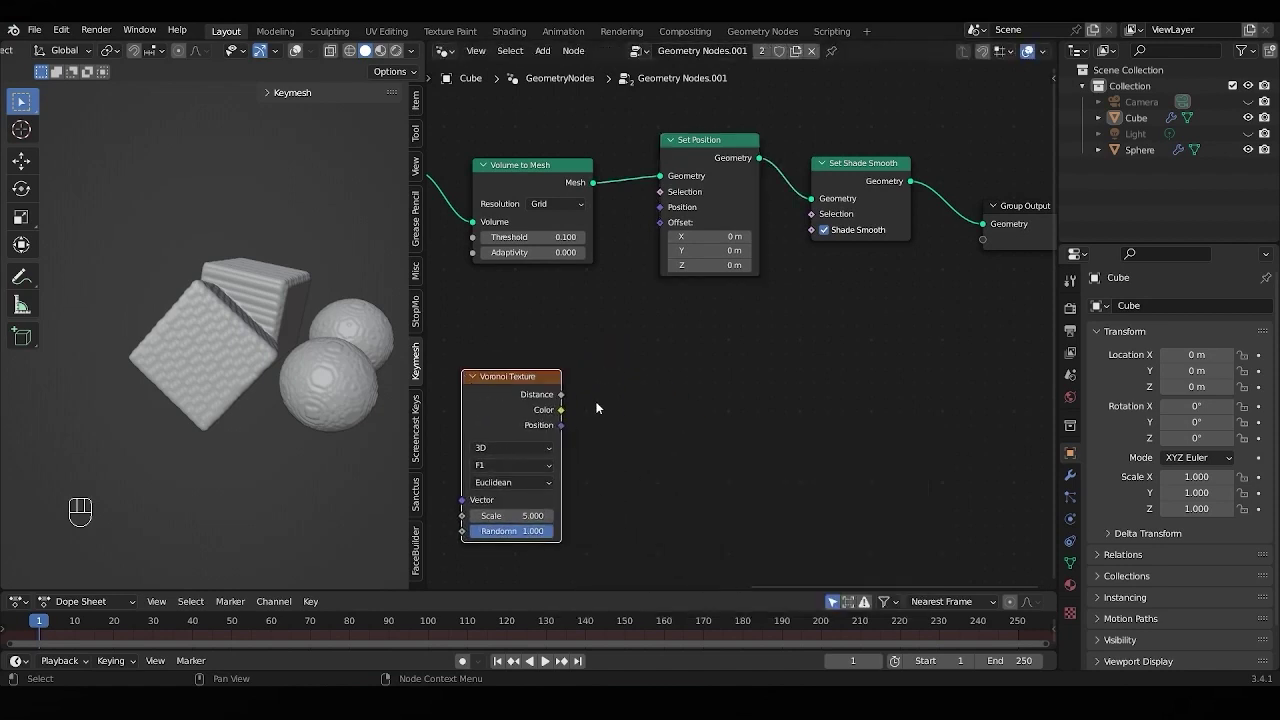
key(space)
text(vec)
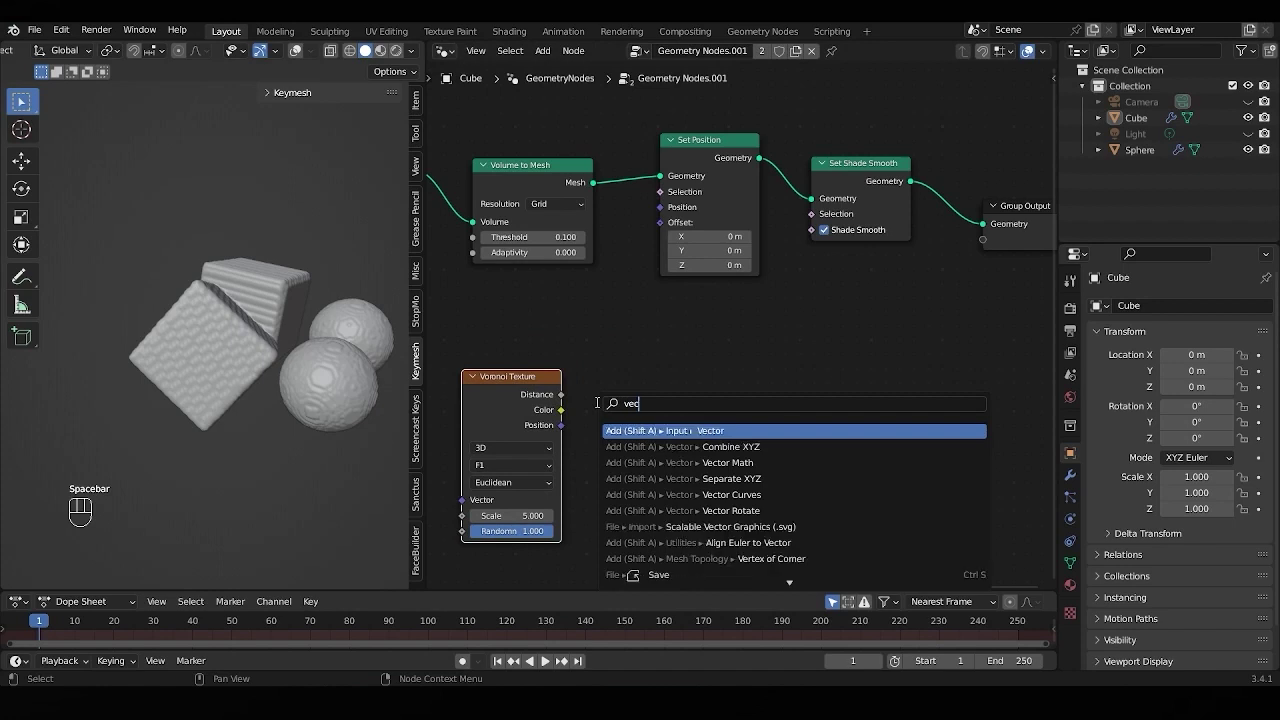
text(tor)
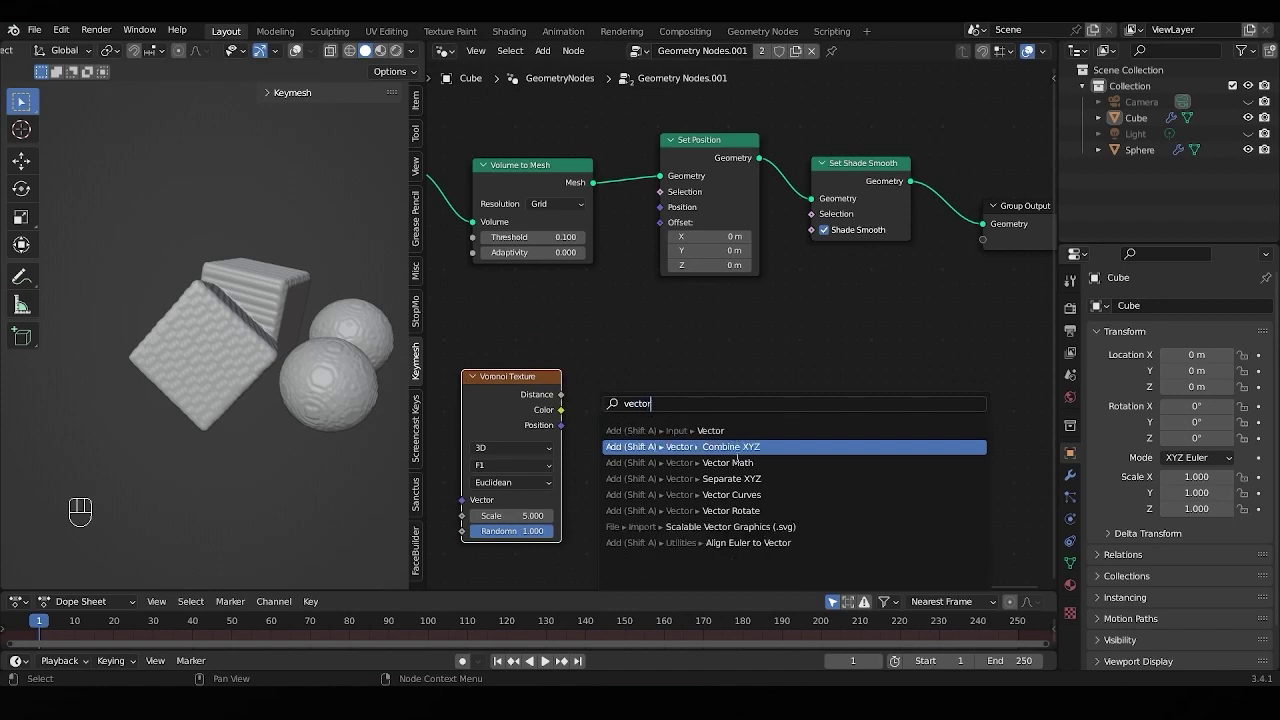
Step: Route Voronoi Color through a Vector Math Add node into Set Position Offset, with Voronoi Scale 2.3
click(700, 462)
click(598, 362)
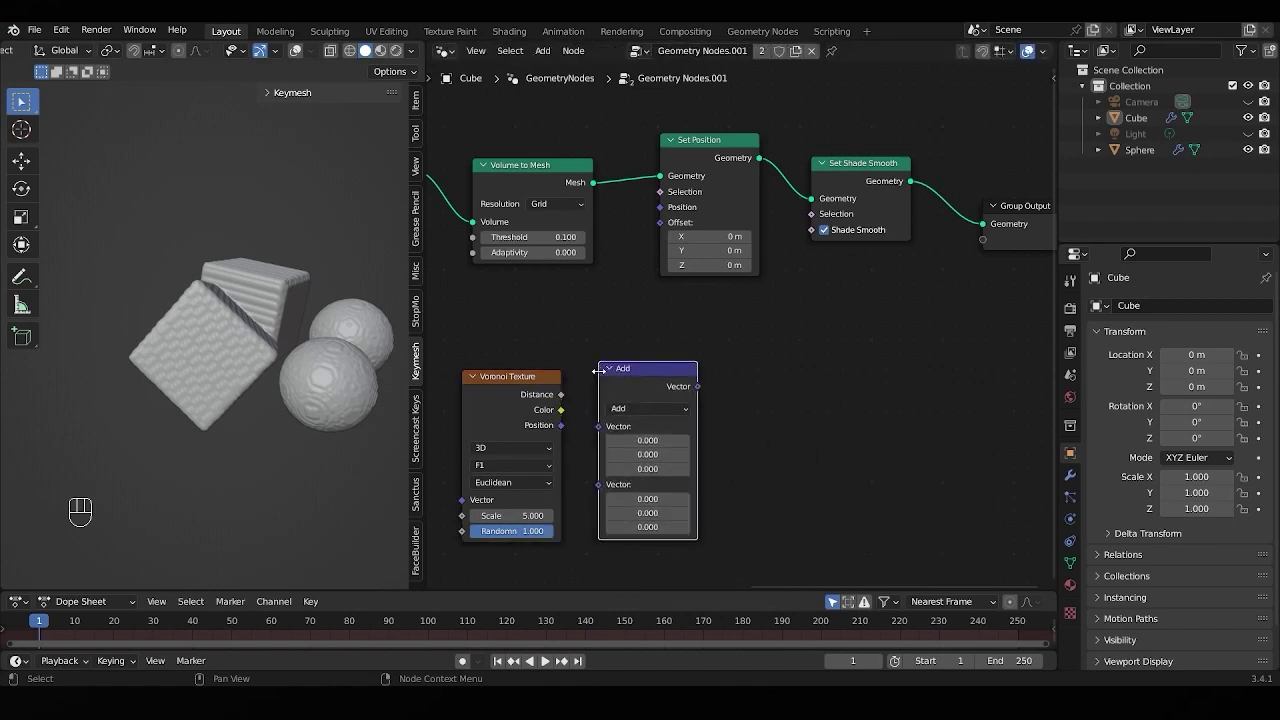
drag(561, 412, 600, 438)
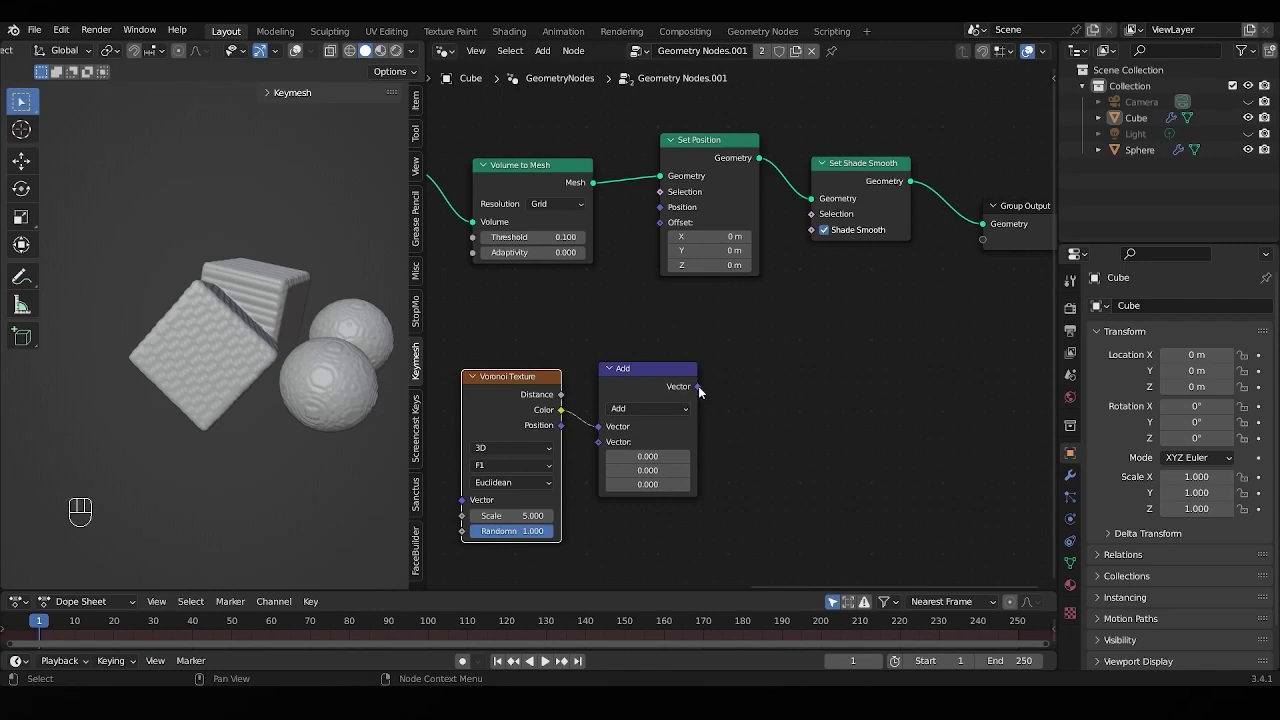
drag(697, 387, 660, 223)
mouse_move(302, 424)
middle_down()
mouse_move(334, 414)
mouse_move(265, 402)
middle_up()
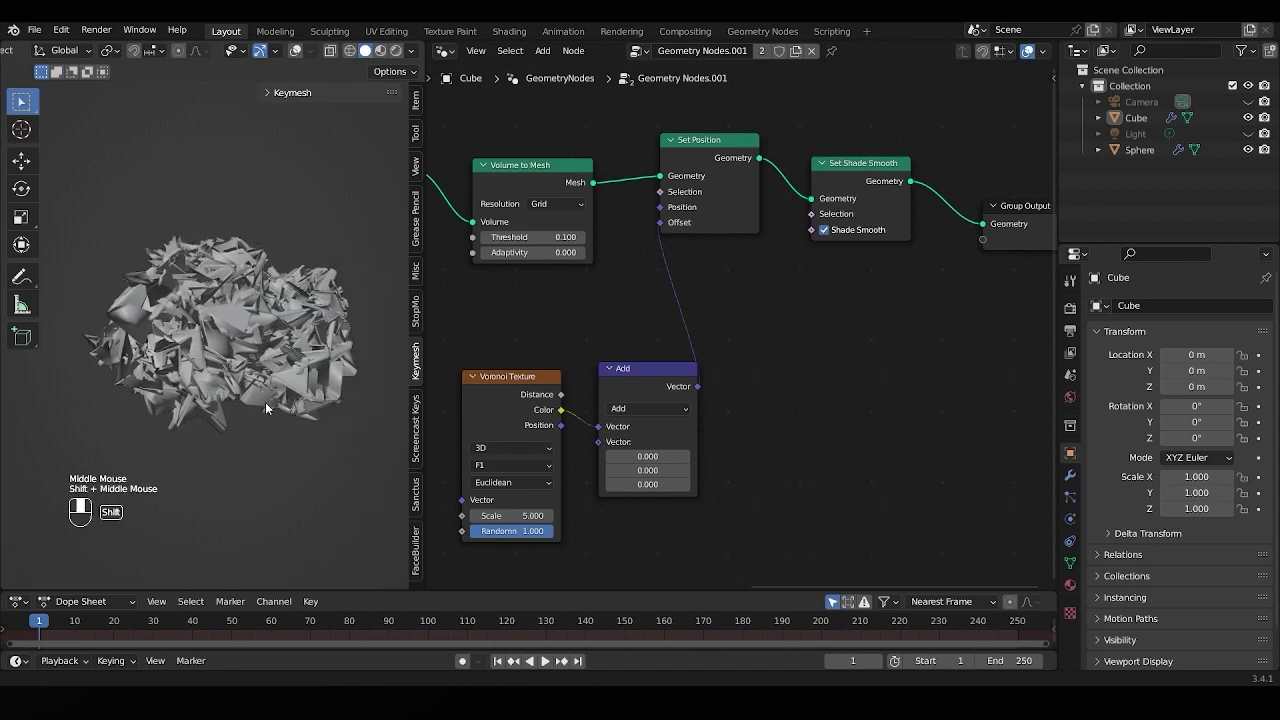
drag(533, 515, 647, 456)
text(-0.500)
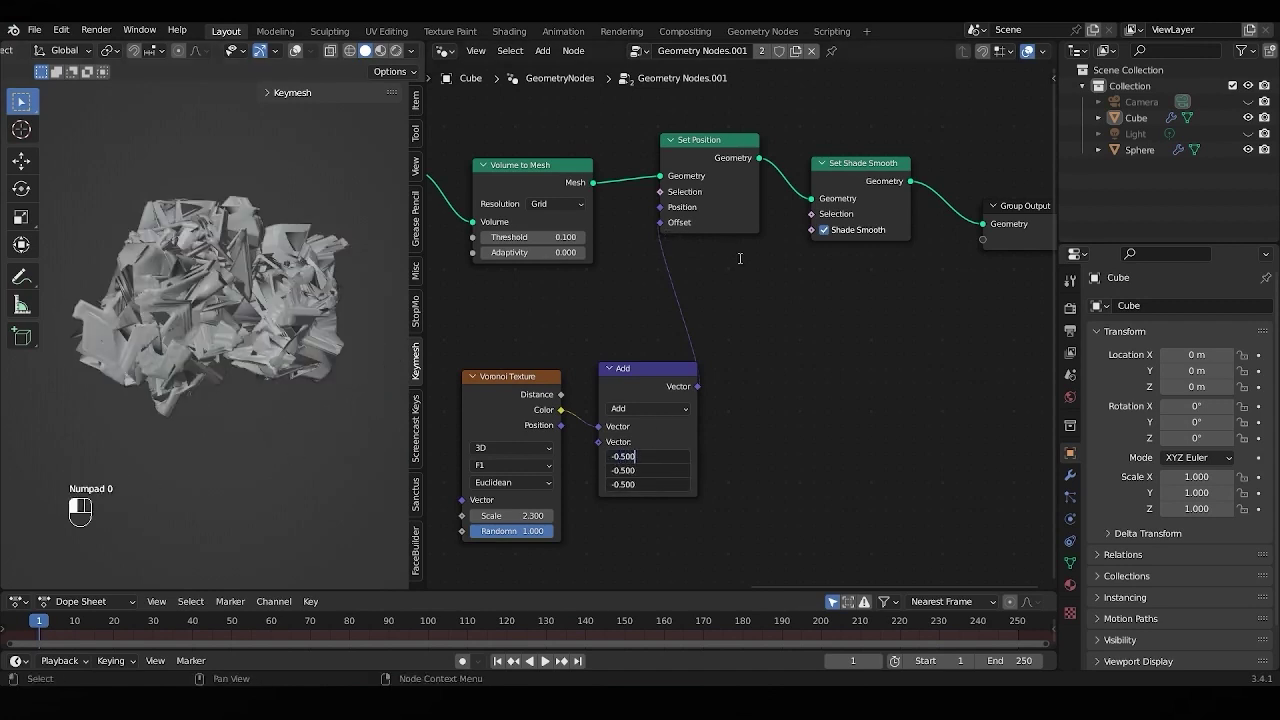
Step: Confirm the -0.5 offset, then add a second Vector Math node beside Set Position
key(Return)
key(space)
text(ve)
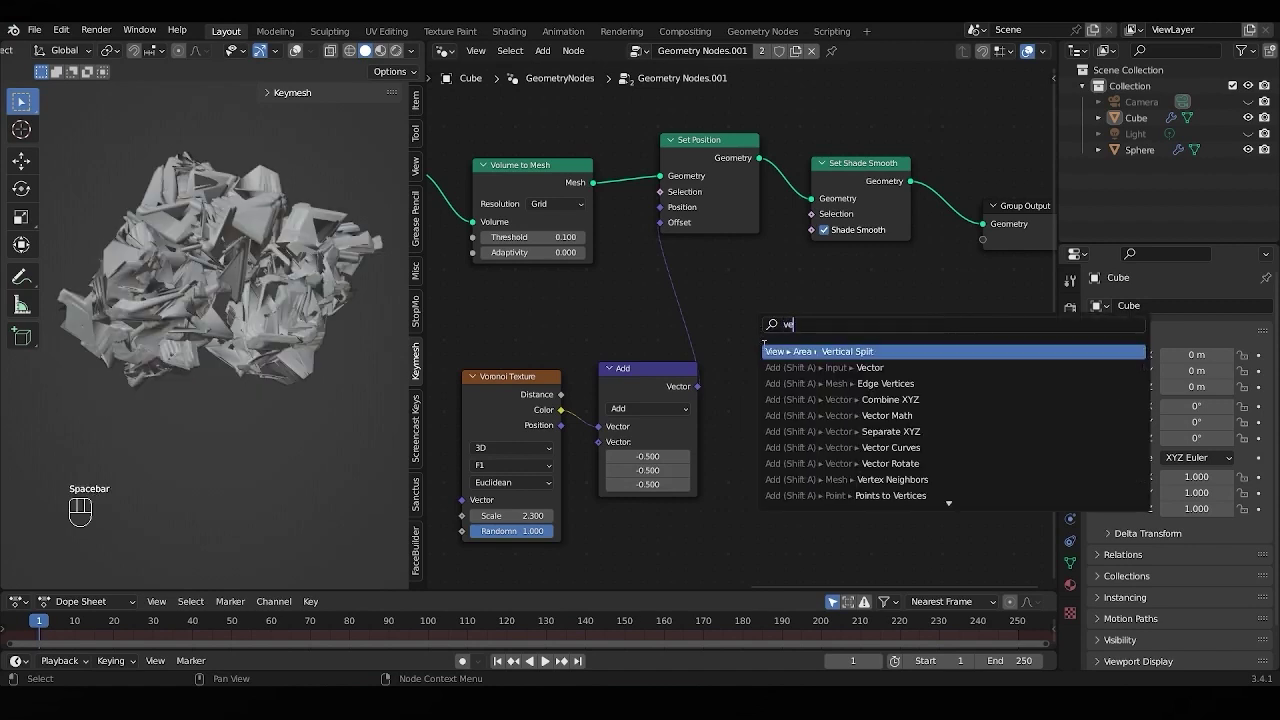
text(ct)
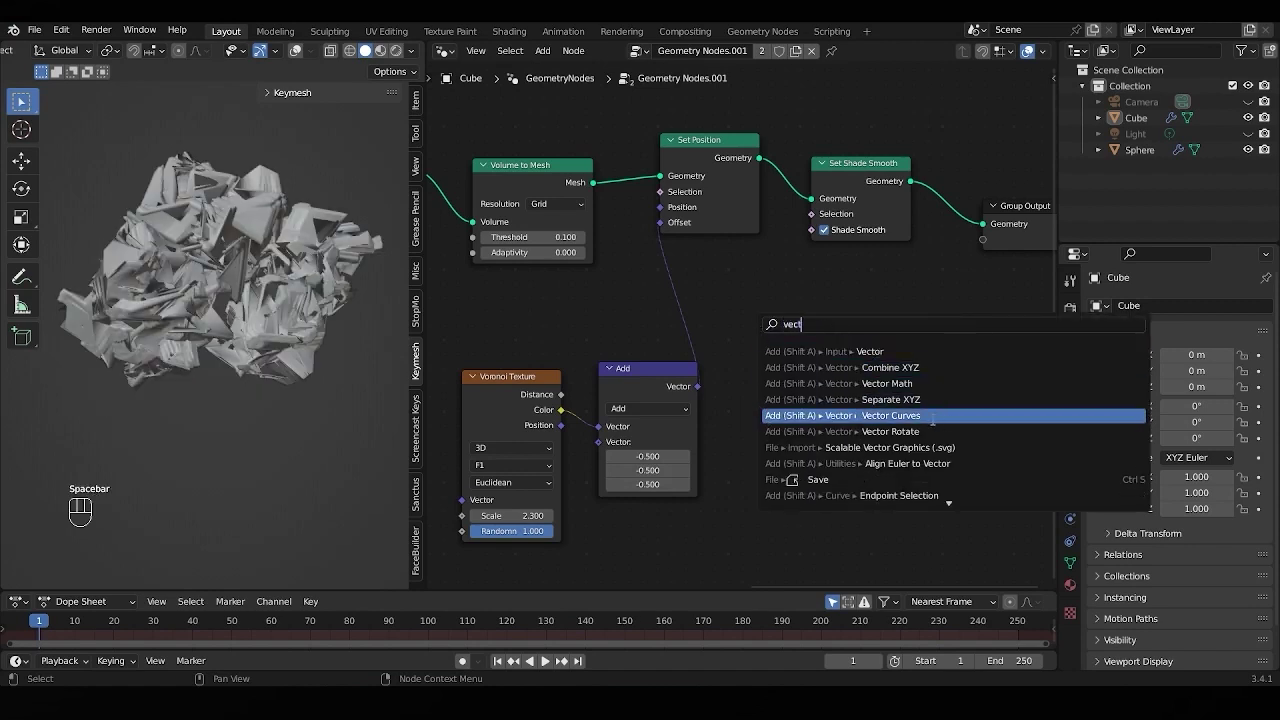
click(894, 383)
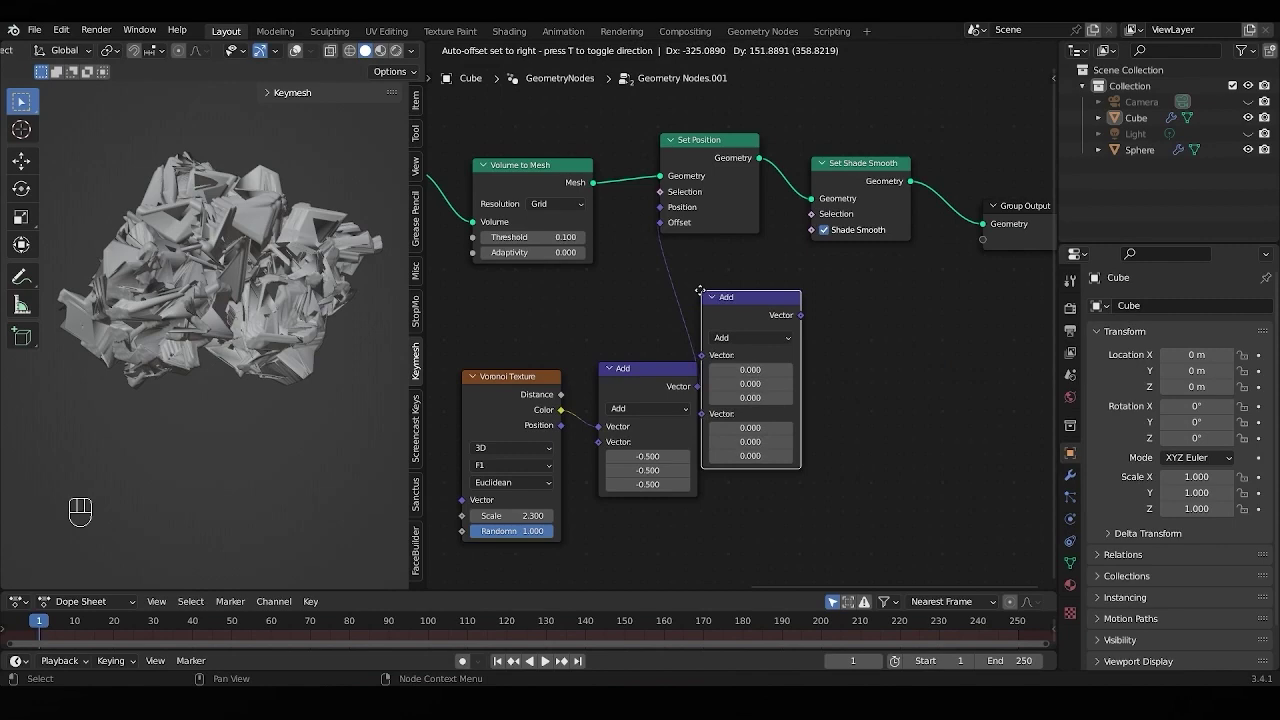
click(703, 365)
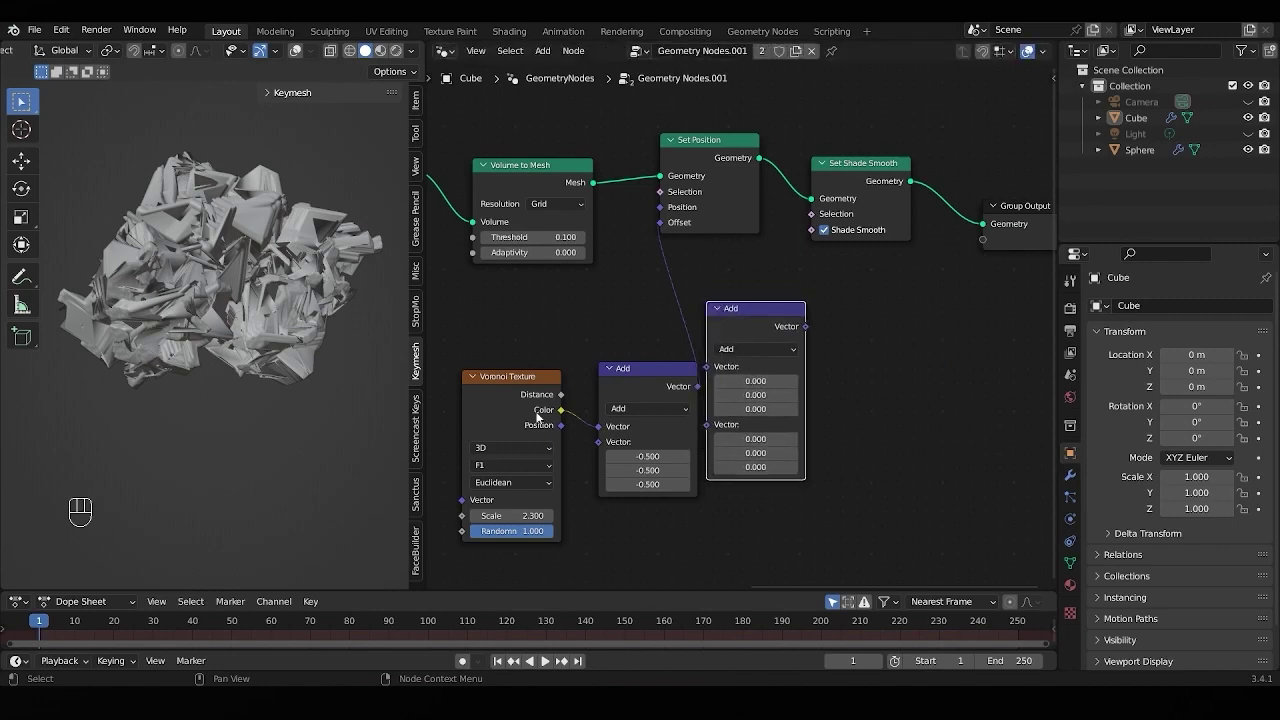
middle_drag(537, 418, 725, 360)
drag(714, 360, 529, 381)
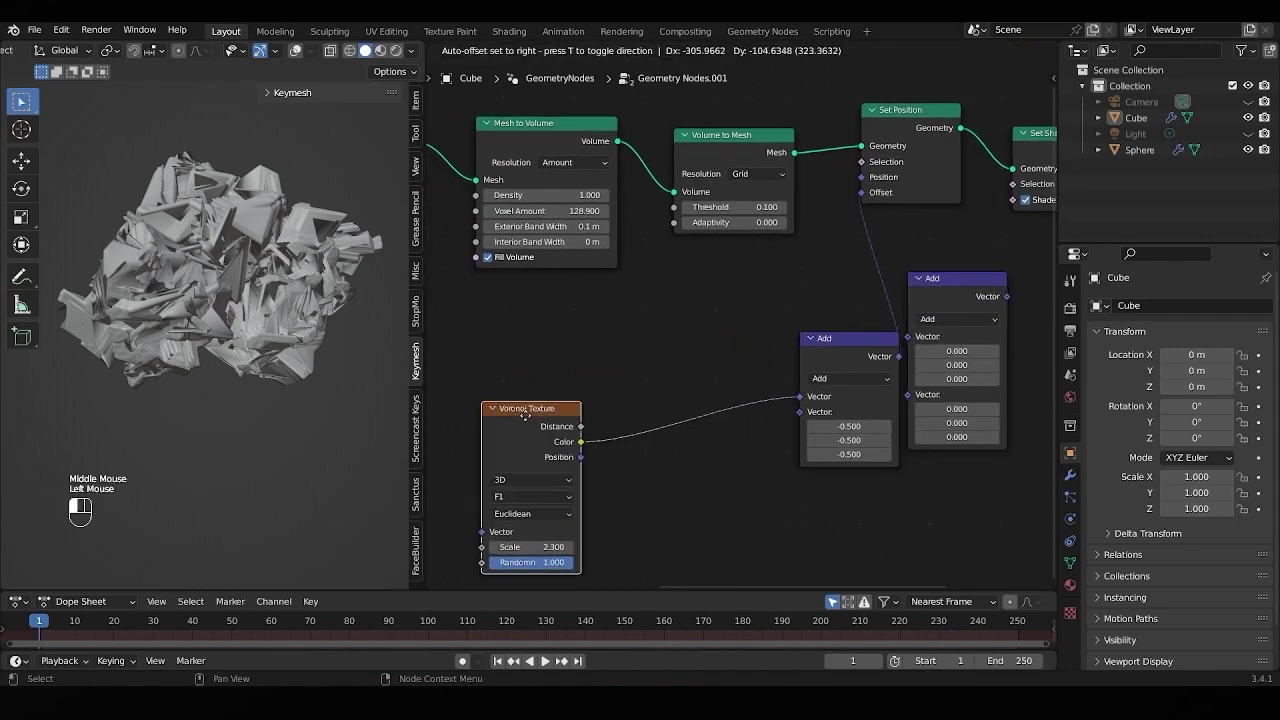
drag(799, 365, 637, 376)
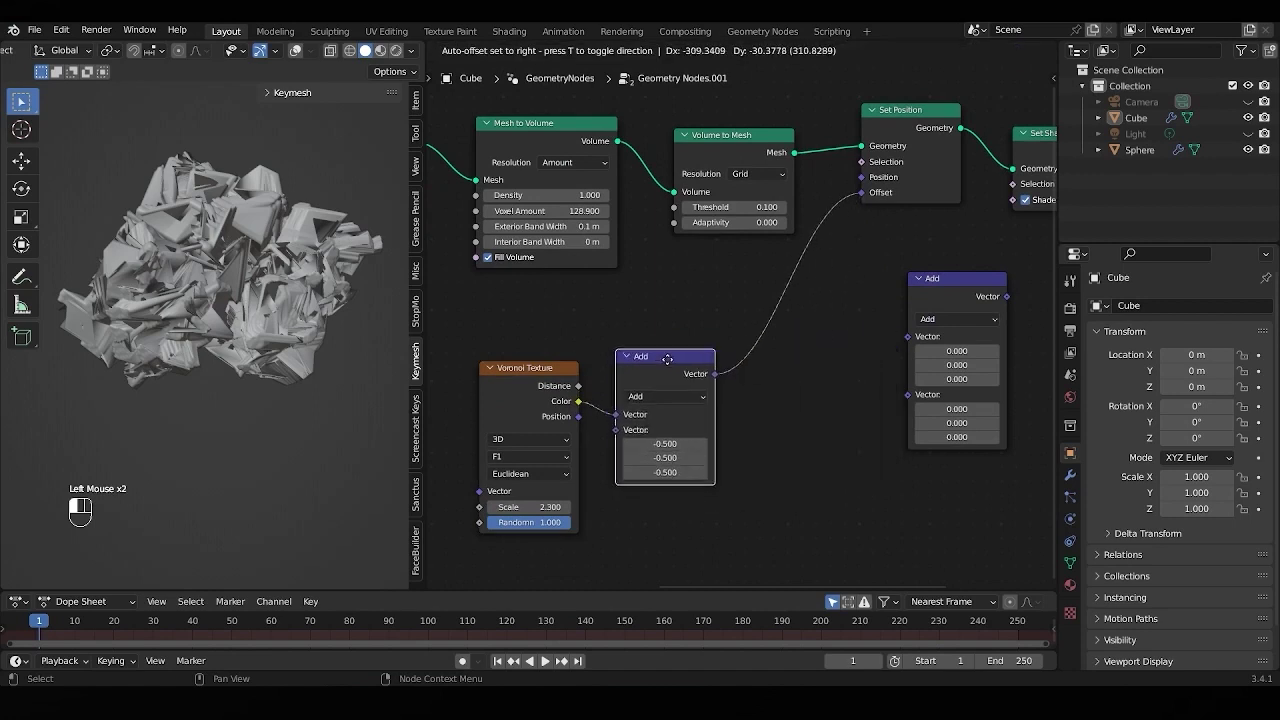
mouse_move(964, 283)
mouse_down()
mouse_move(796, 266)
mouse_move(848, 265)
mouse_up()
Step: Set the new Vector Math node's operation to Scale with a value of 0.1
click(820, 303)
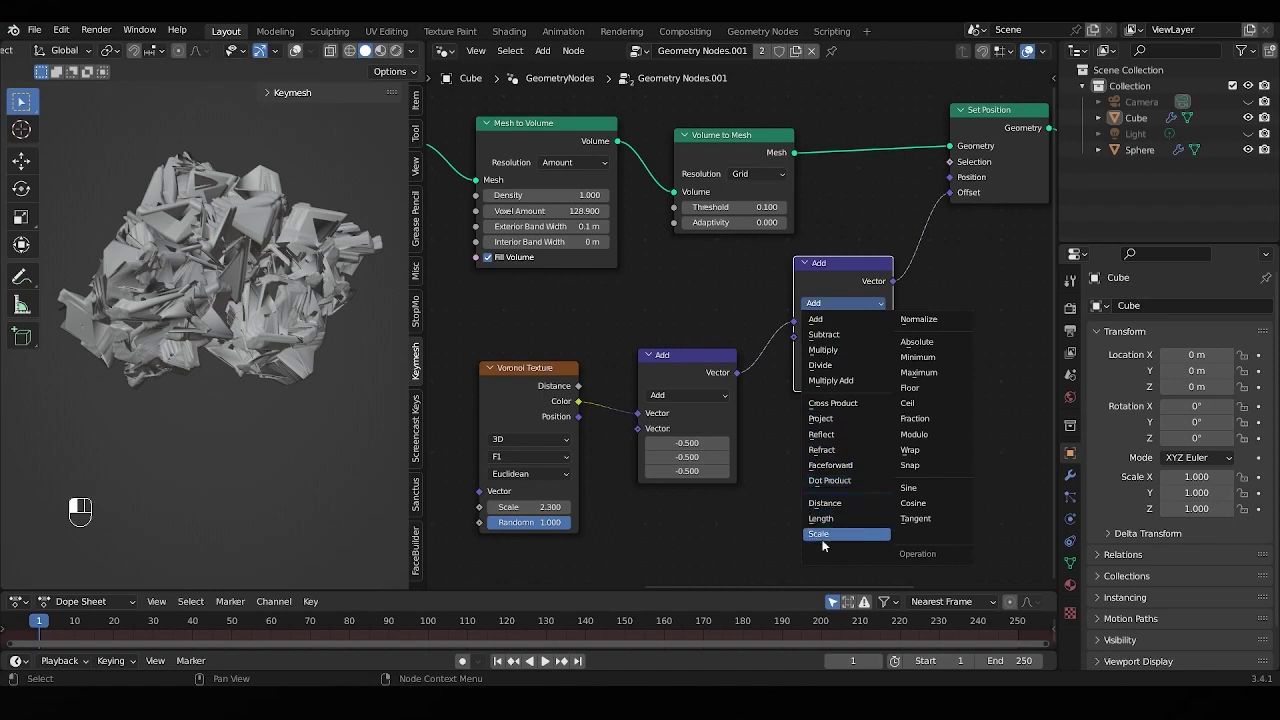
click(818, 537)
click(860, 337)
text(0.1)
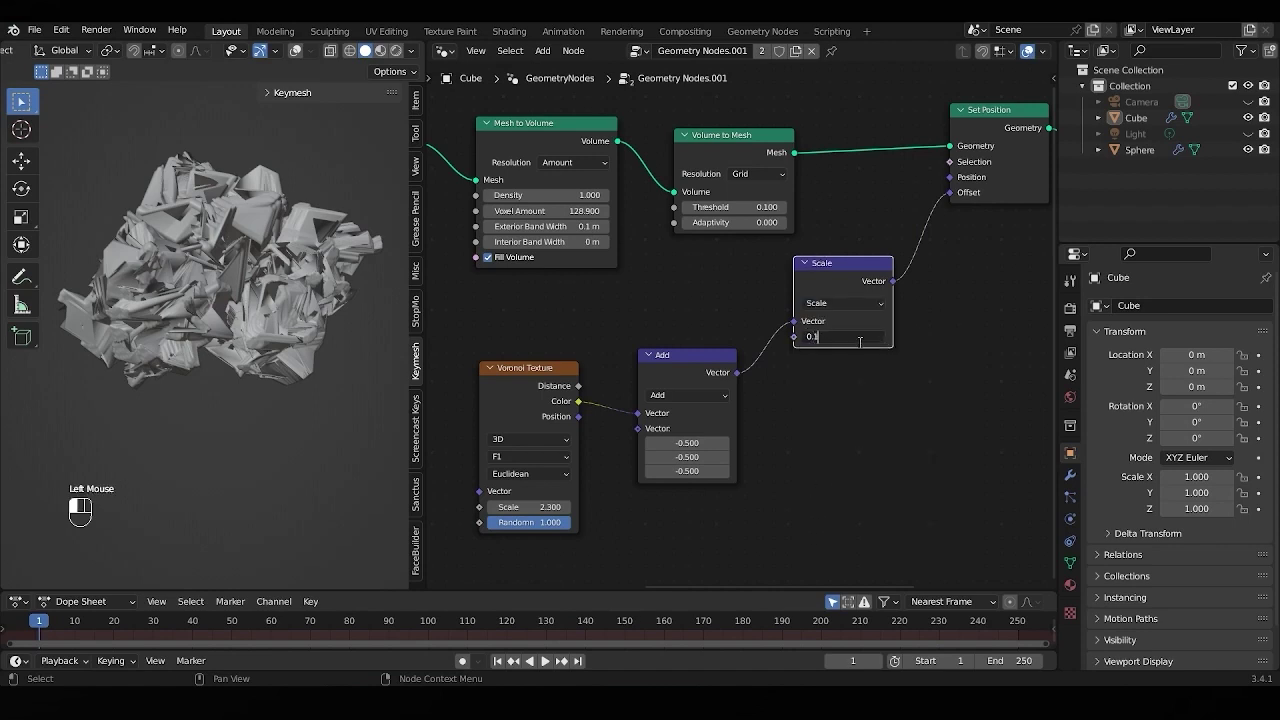
key(Return)
Step: Maximize the 3D viewport, then orbit and pan around the cracked cube and spheres
key(ctrl+space)
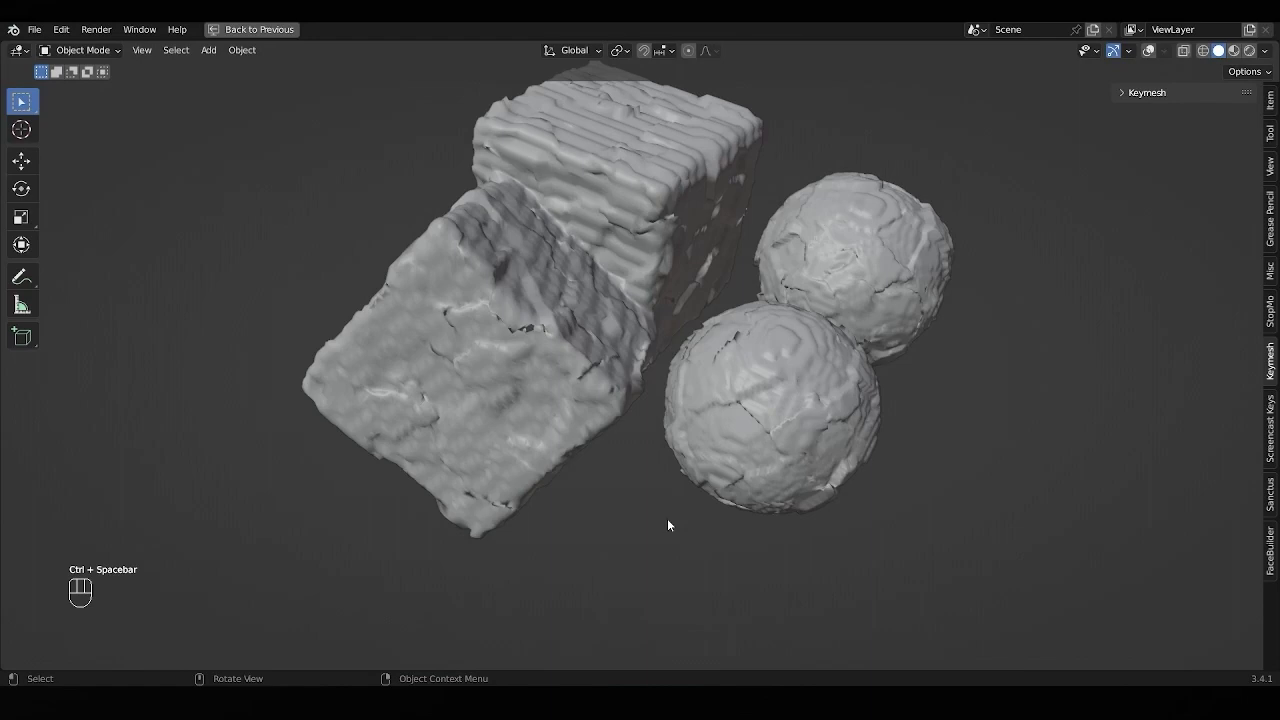
mouse_move(659, 551)
middle_down()
mouse_move(617, 530)
mouse_move(617, 510)
middle_up()
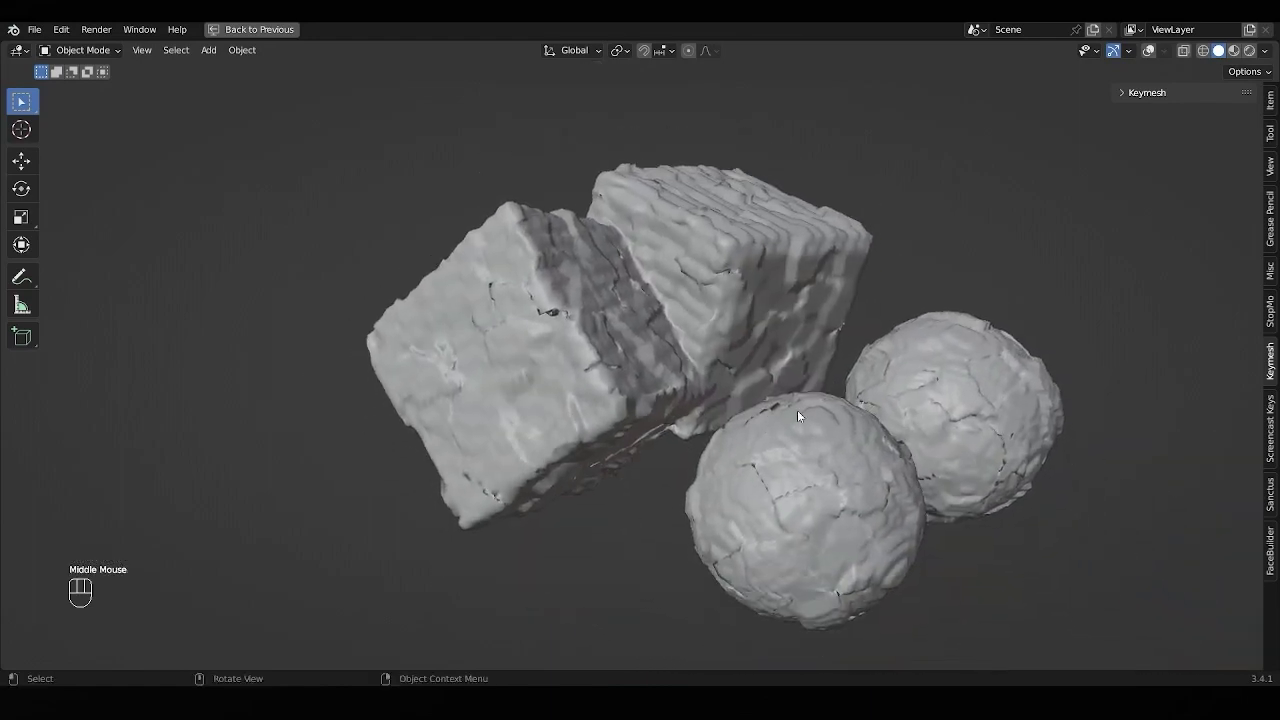
shift+middle_drag(741, 387, 782, 442)
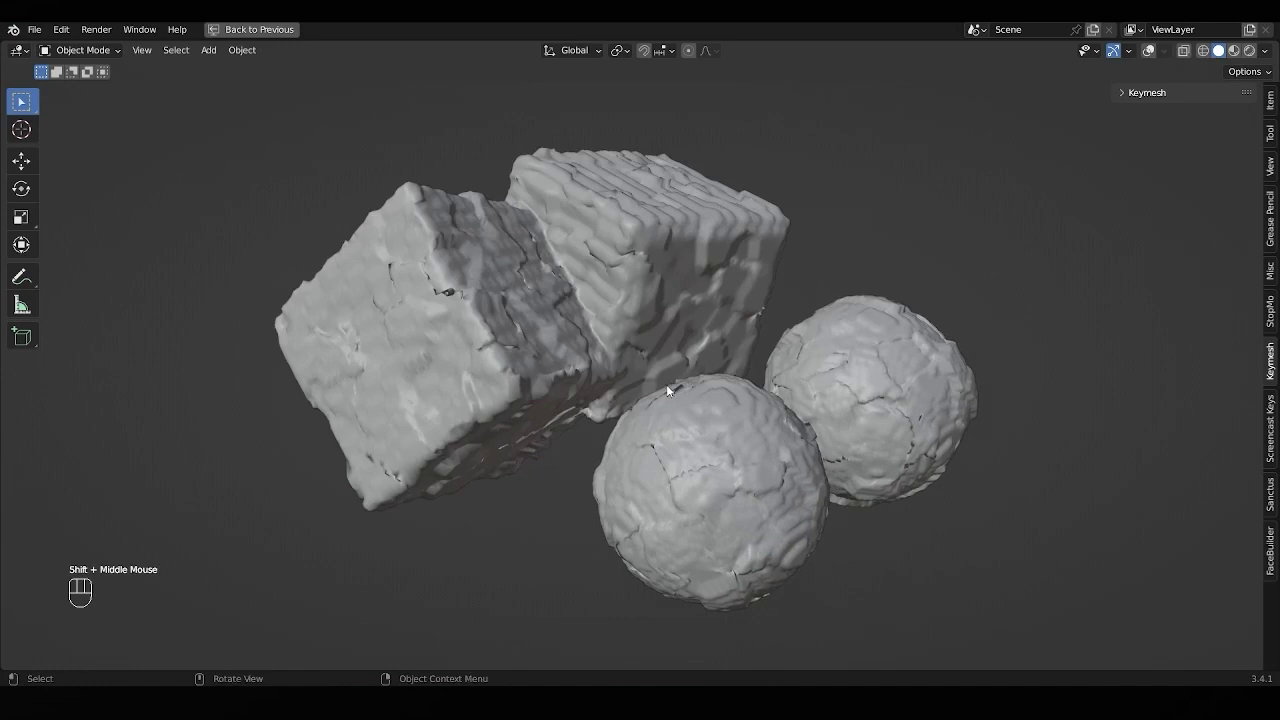
mouse_move(666, 384)
shift+middle_down()
mouse_move(577, 435)
mouse_move(643, 427)
shift+middle_up()
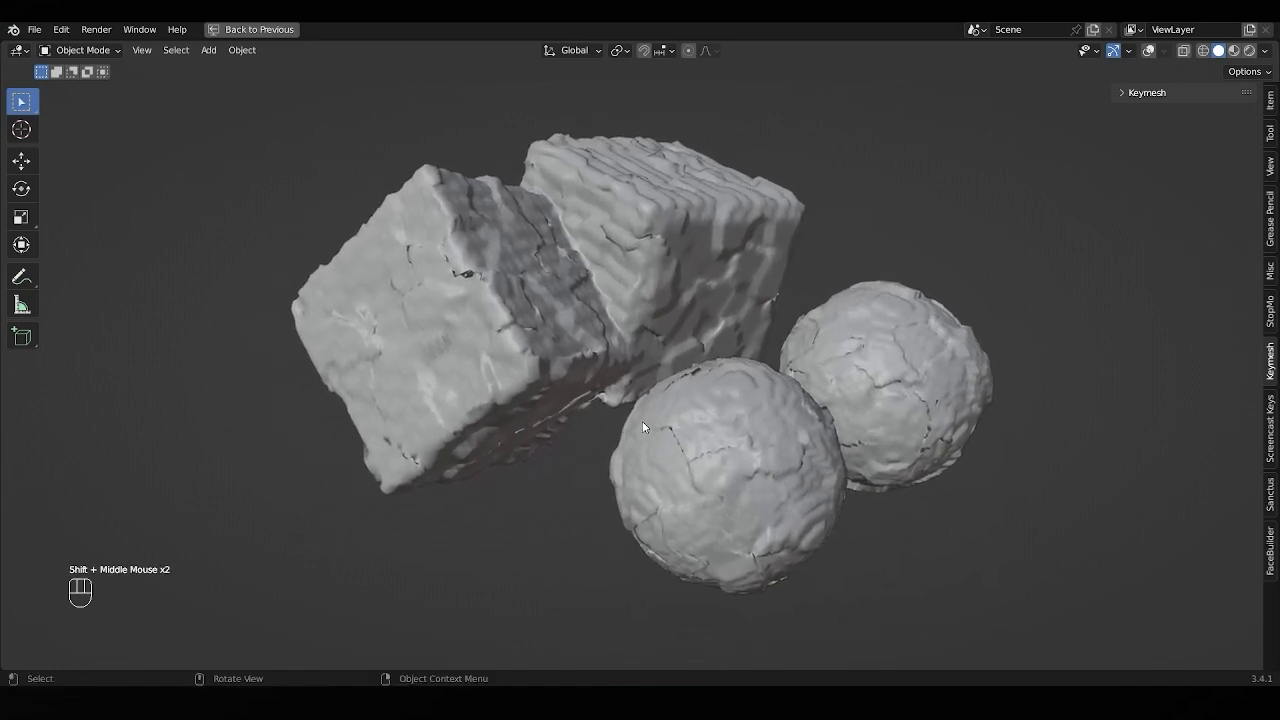
mouse_move(581, 534)
middle_down()
mouse_move(574, 563)
mouse_move(614, 517)
mouse_move(523, 498)
mouse_move(537, 509)
mouse_move(631, 493)
middle_up()
Step: Restore the layout and drop a Set Material node onto the link before Group Output
key(ctrl+space)
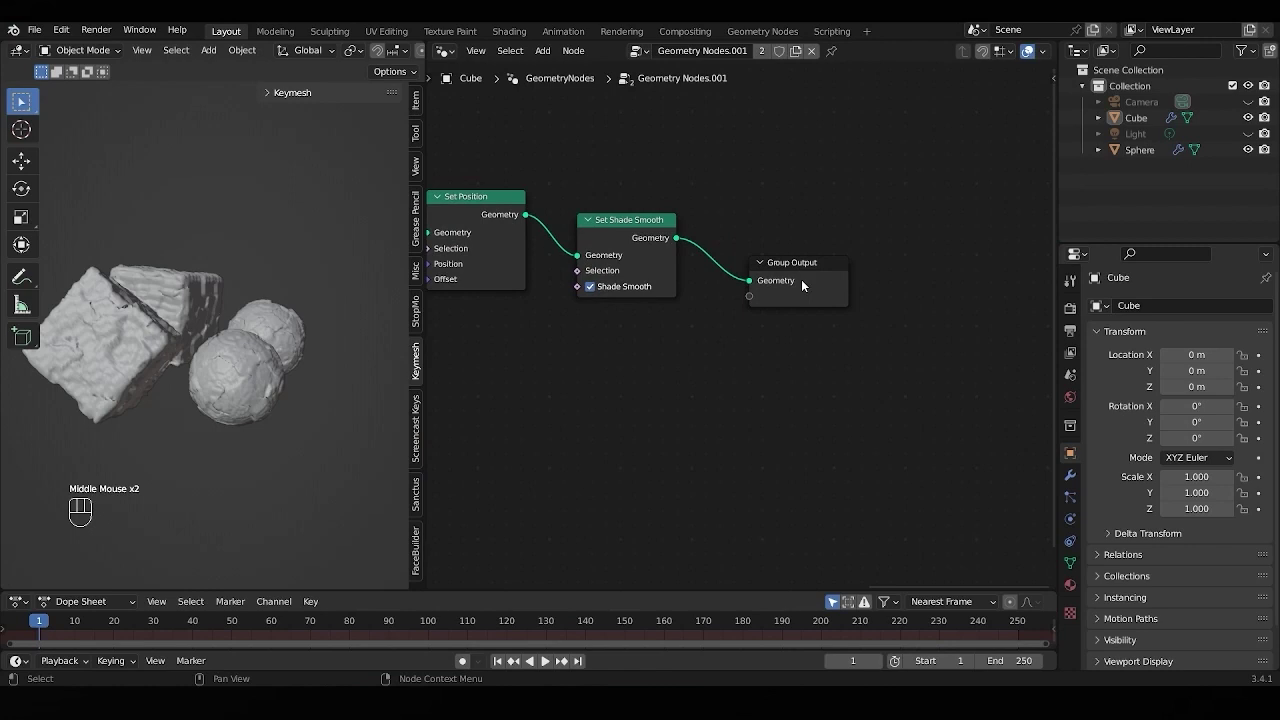
drag(801, 279, 850, 291)
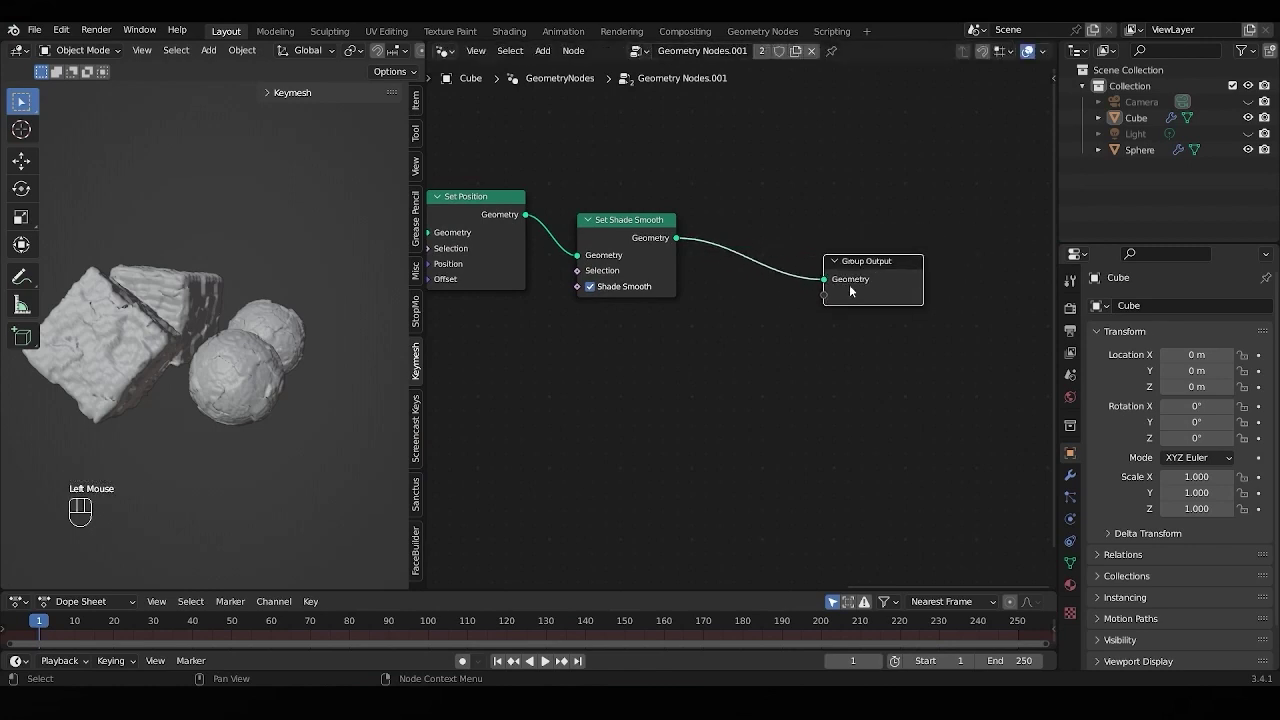
key(space)
text(se)
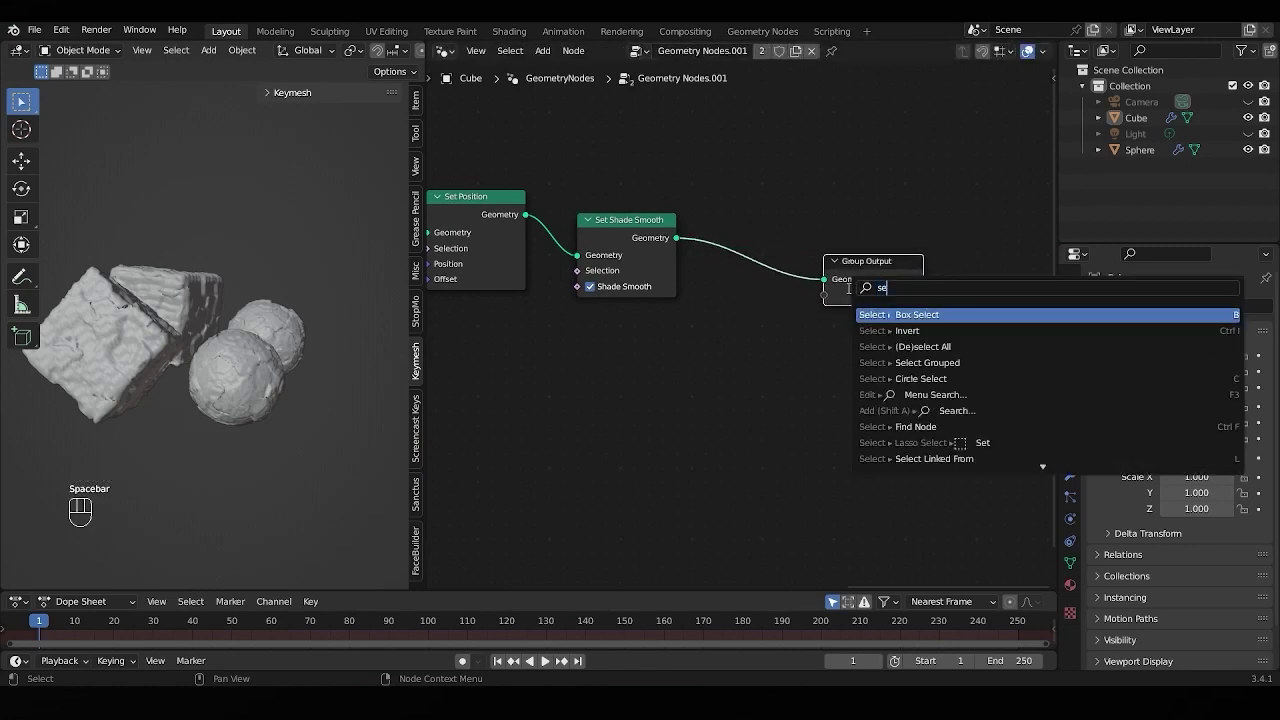
text(t)
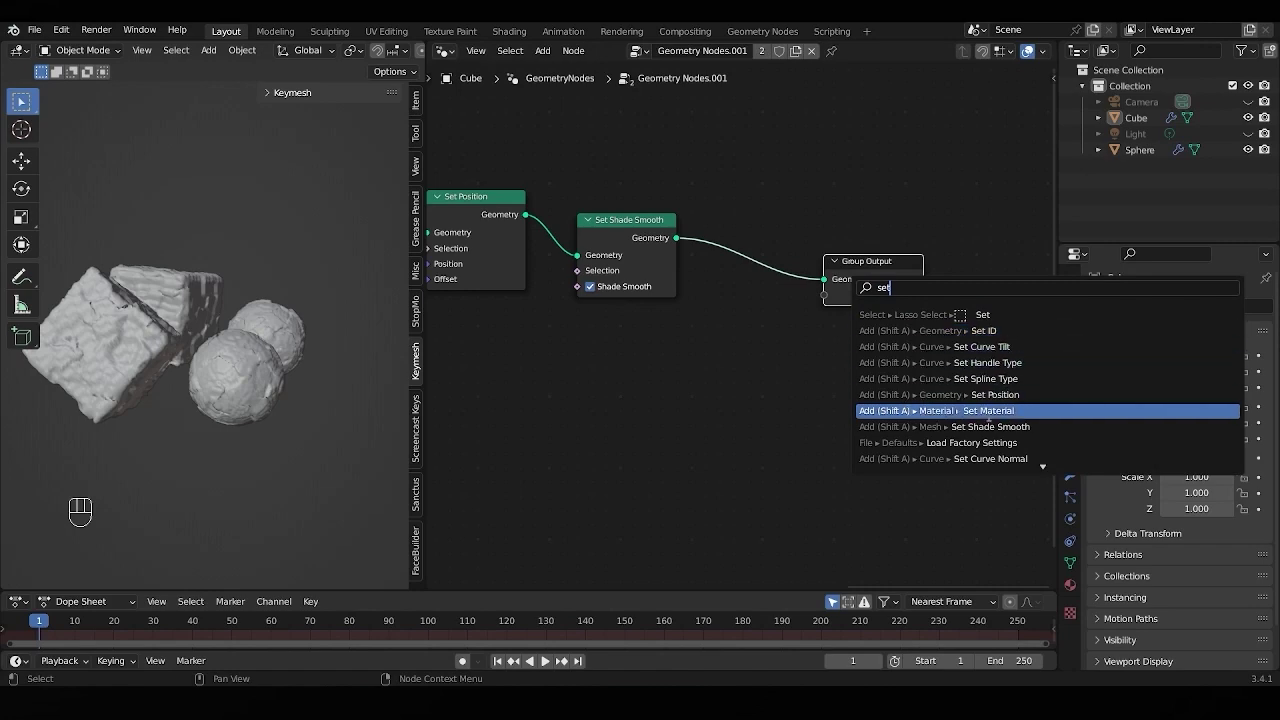
click(988, 411)
click(750, 275)
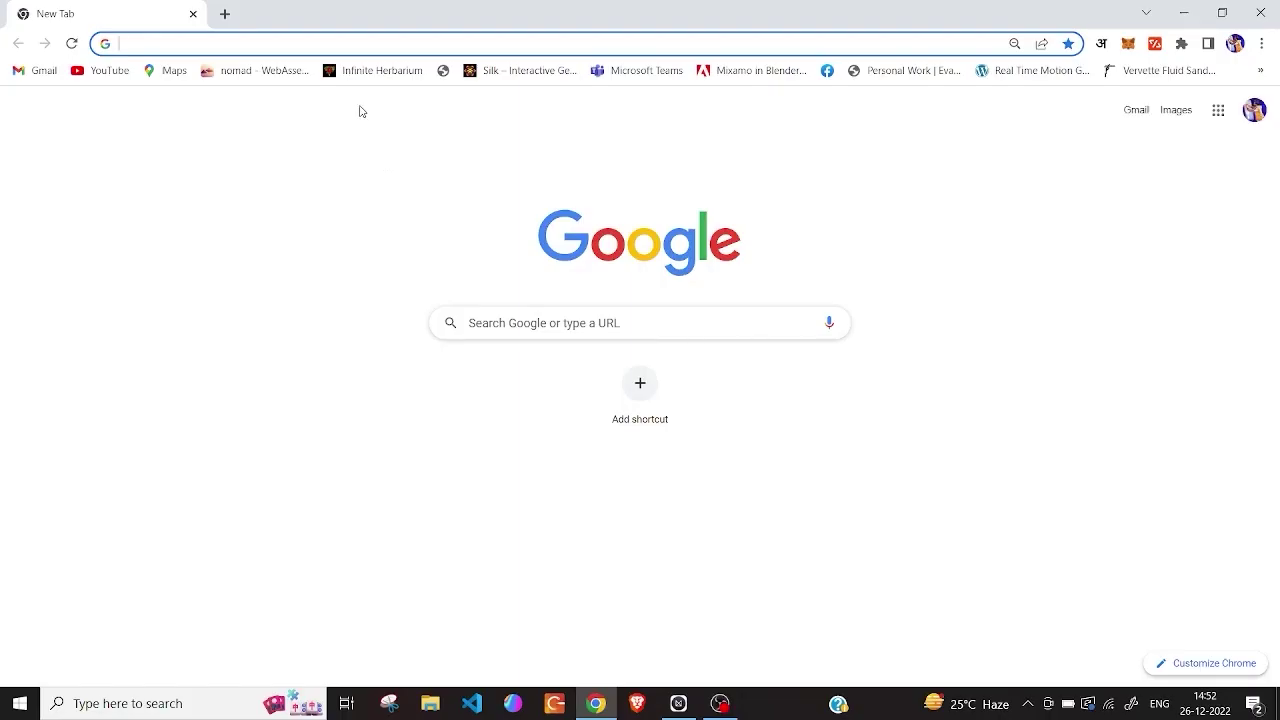
Step: Search Google for the Sanctus Library add-on and open sanctuslibrary.xyz
text(san)
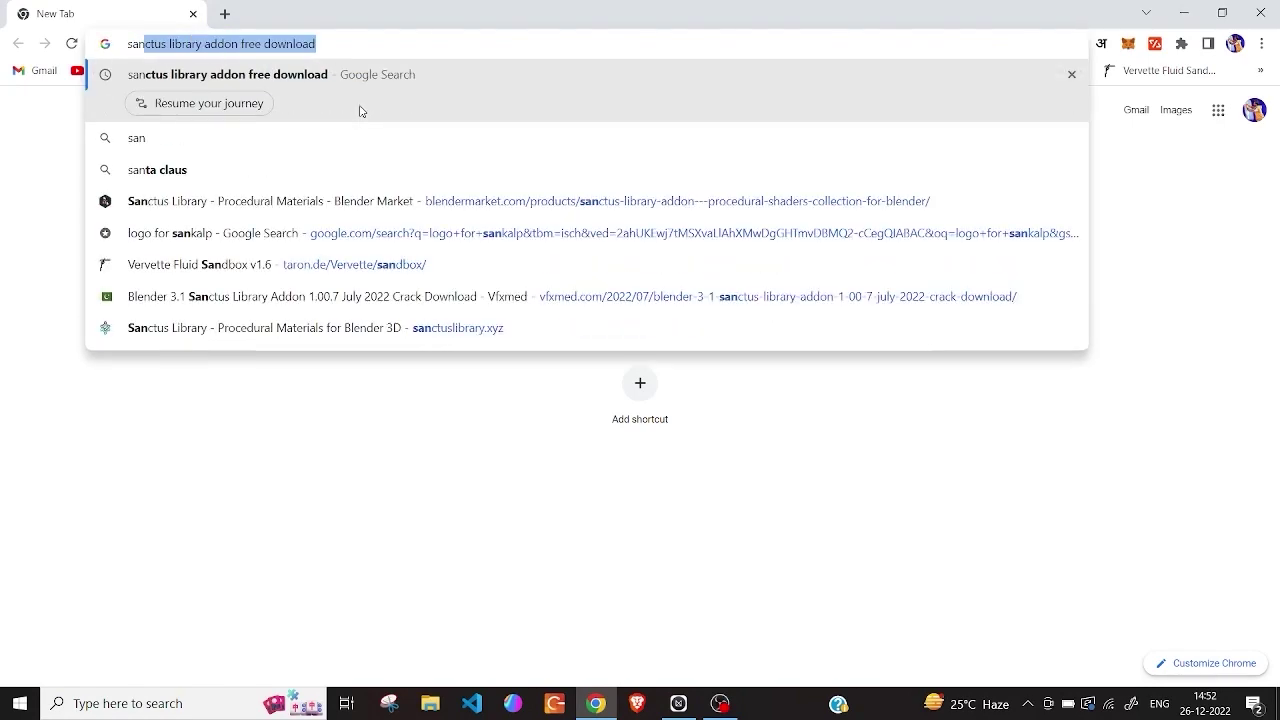
key(Return)
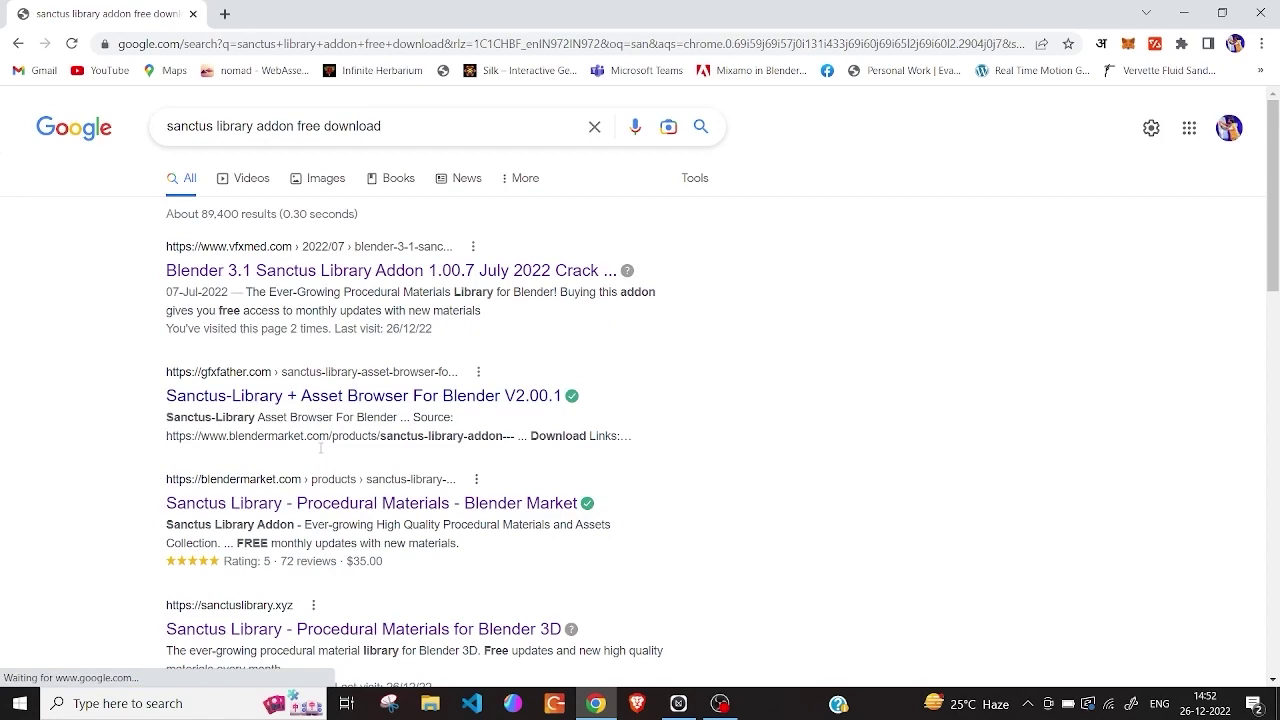
scroll(320, 448, down, 3)
click(278, 380)
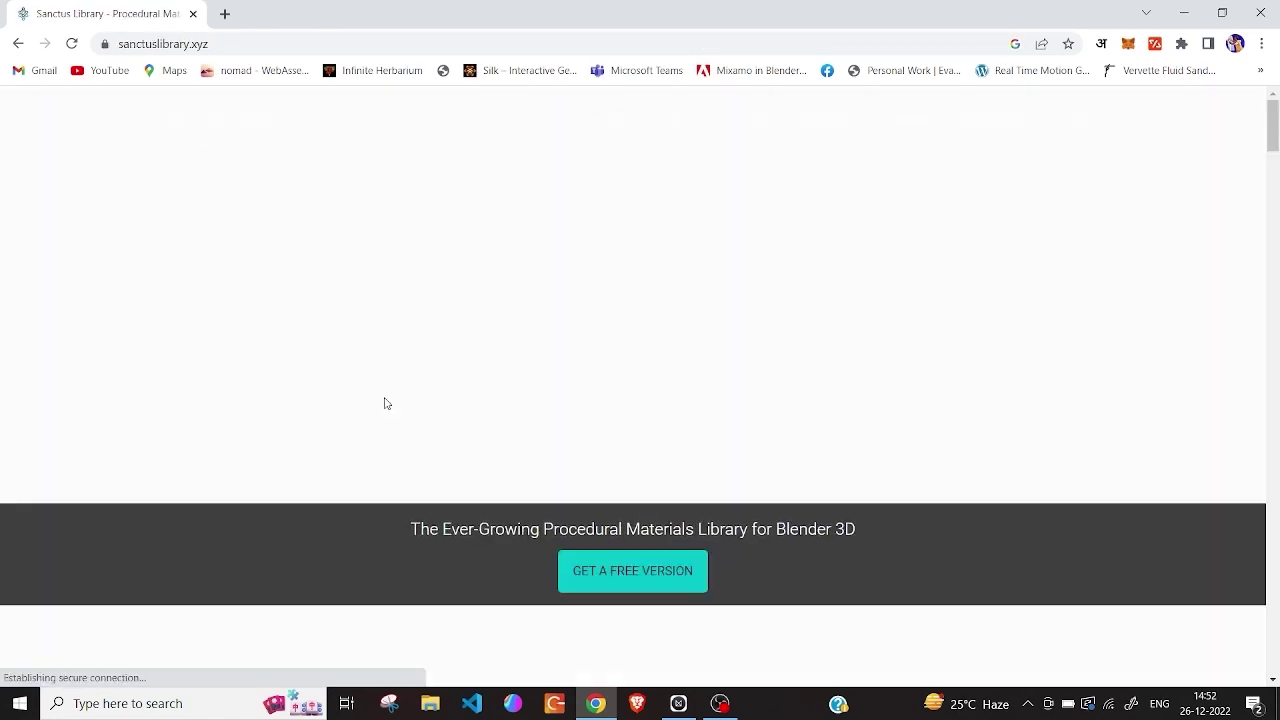
Step: Follow GET A FREE VERSION to the Blender Market product page
scroll(518, 500, down, 3)
scroll(518, 500, up, 4)
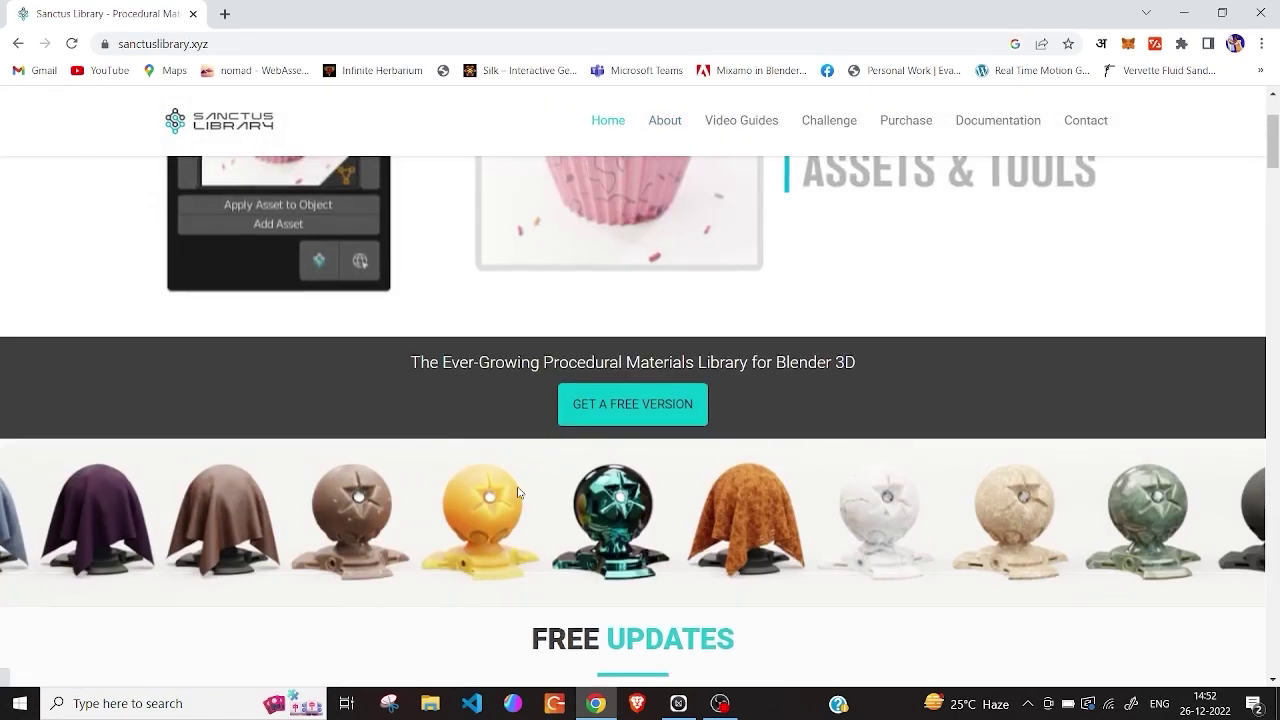
scroll(518, 500, down, 4)
scroll(518, 497, up, 2)
scroll(518, 495, up, 1)
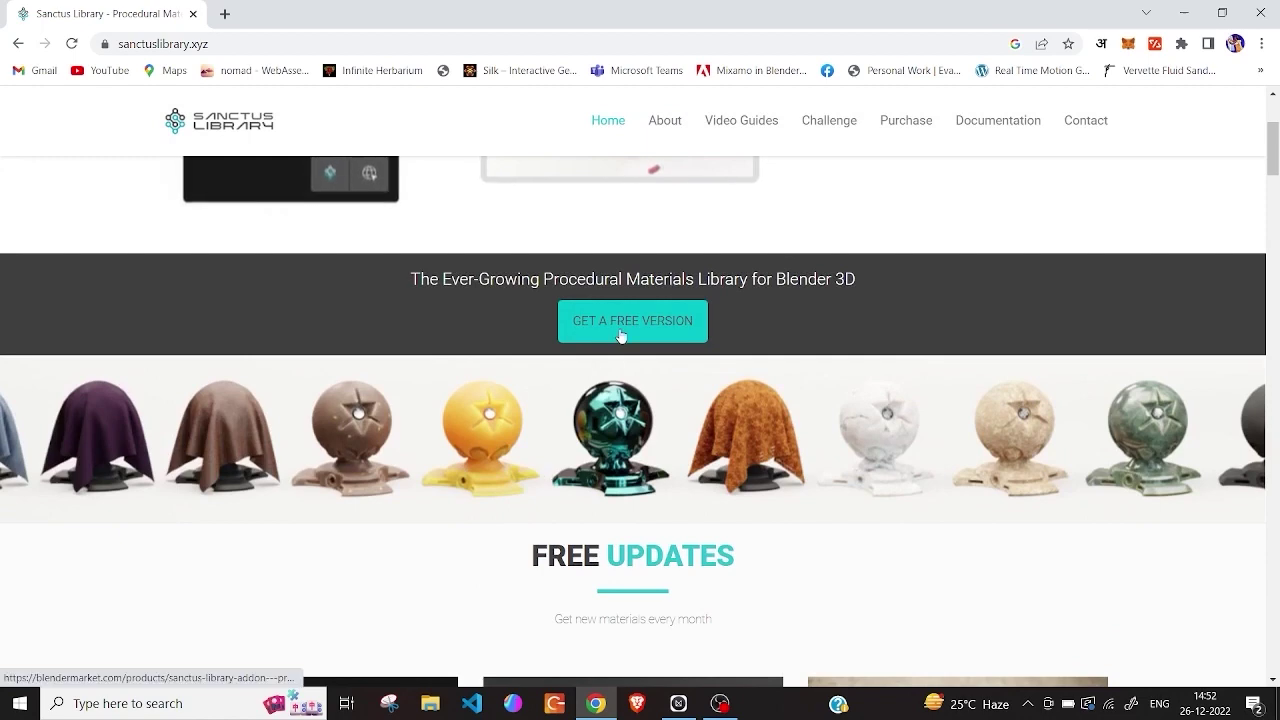
click(623, 320)
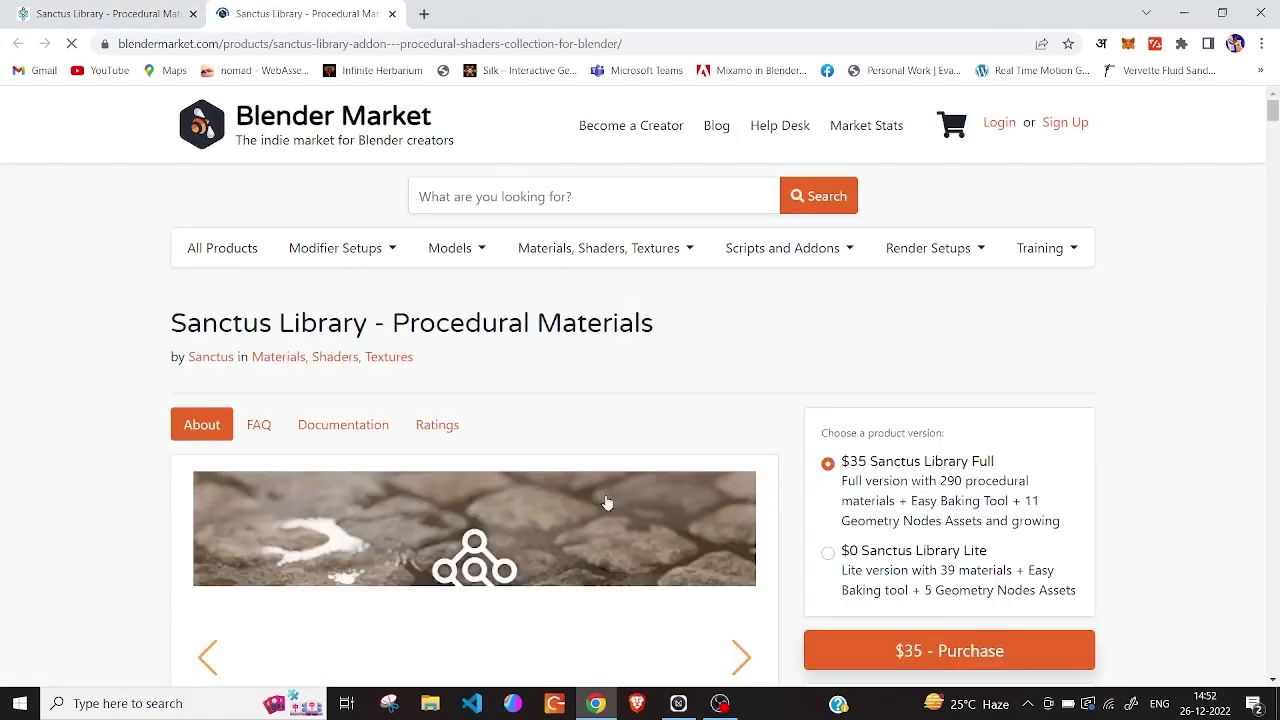
Step: Choose the free Sanctus Library Lite, add it to the cart, and continue to checkout
scroll(606, 503, down, 3)
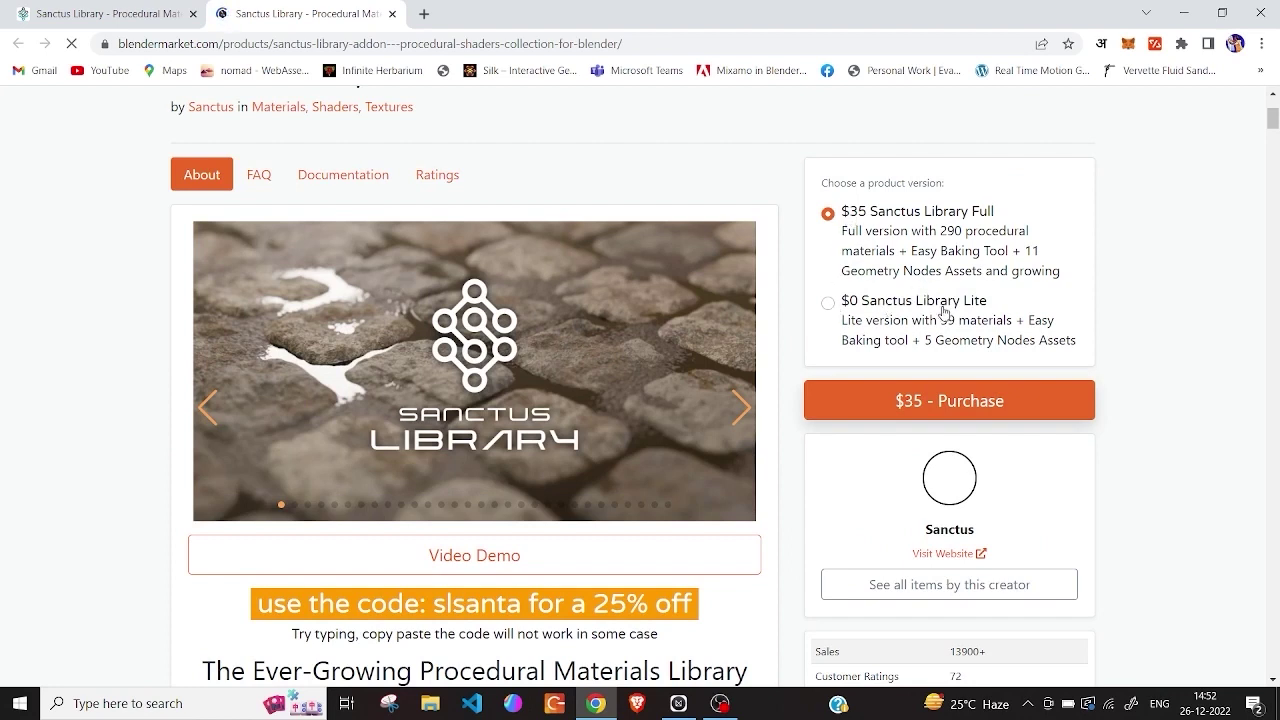
click(826, 304)
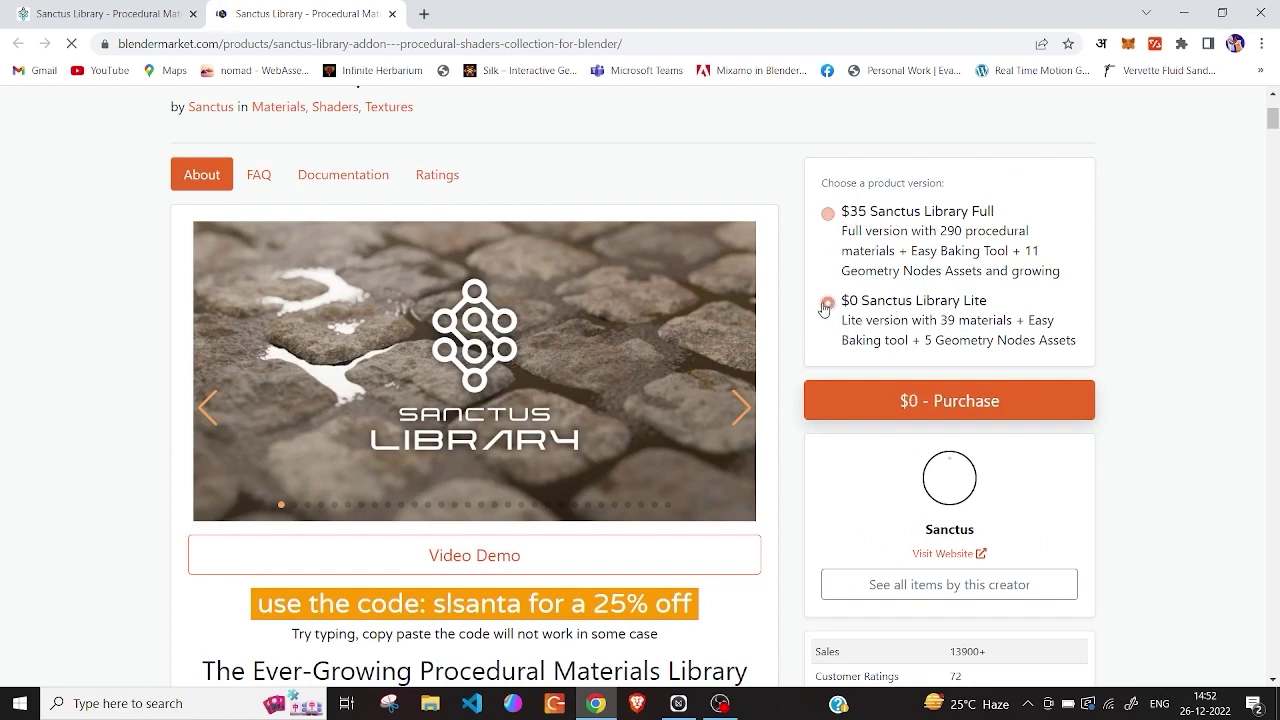
click(873, 408)
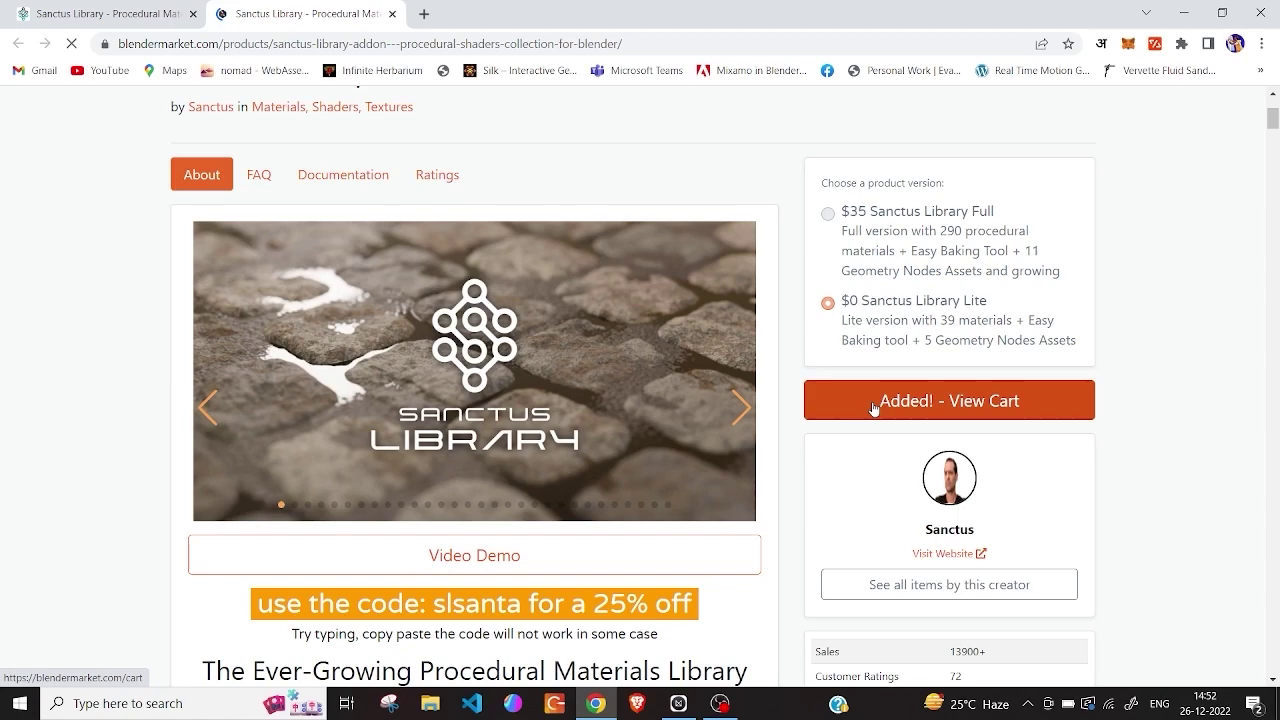
scroll(590, 491, down, 1)
scroll(590, 491, down, 2)
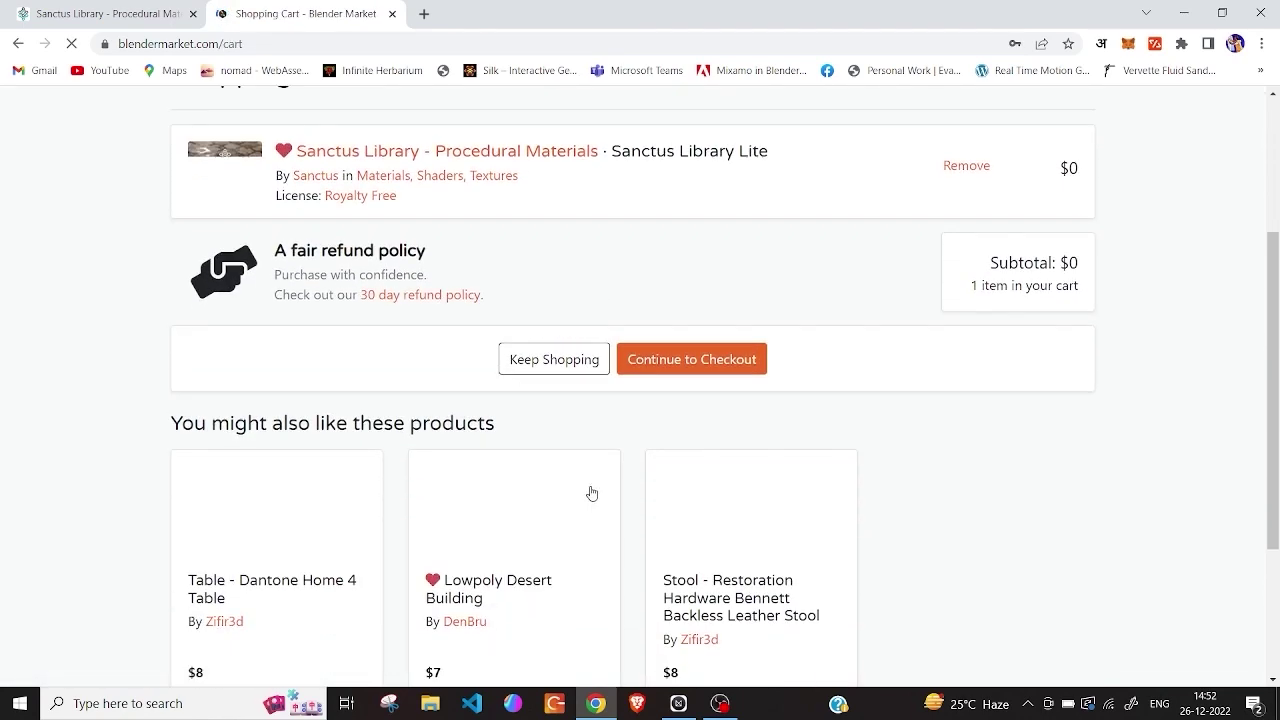
click(680, 366)
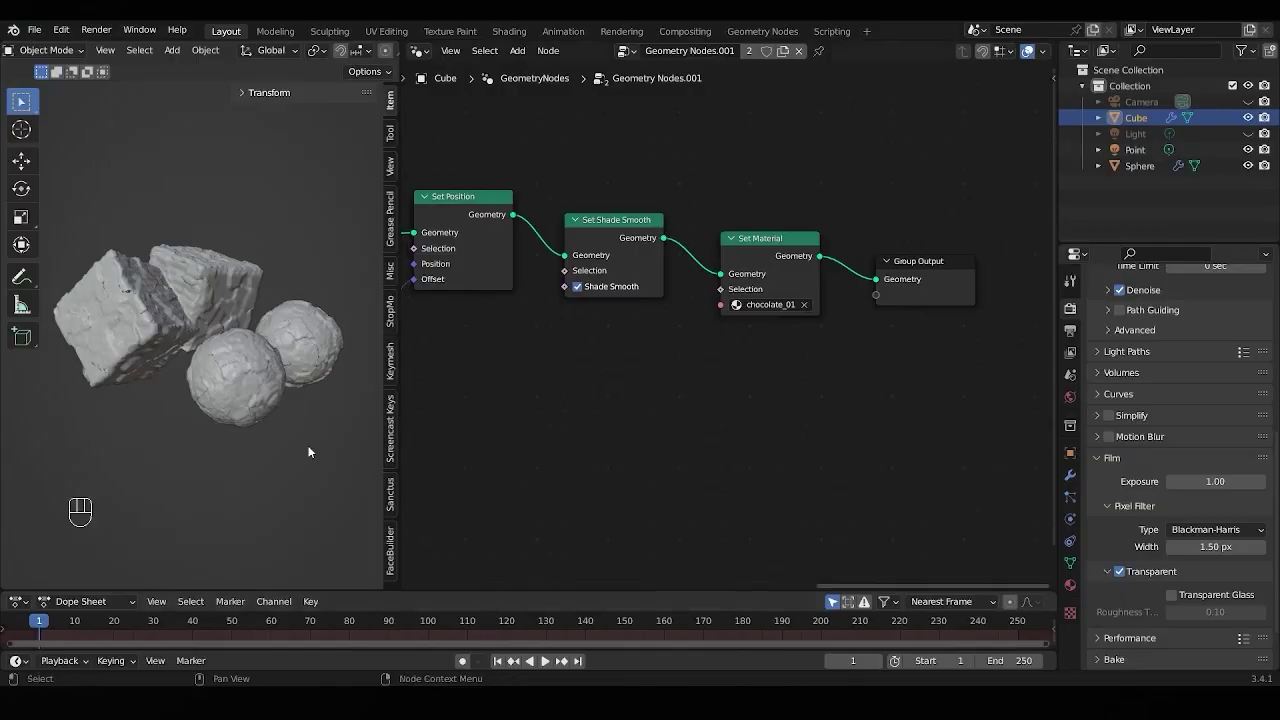
Step: Install the Sanctus Library add-on from Preferences > Add-ons
click(57, 34)
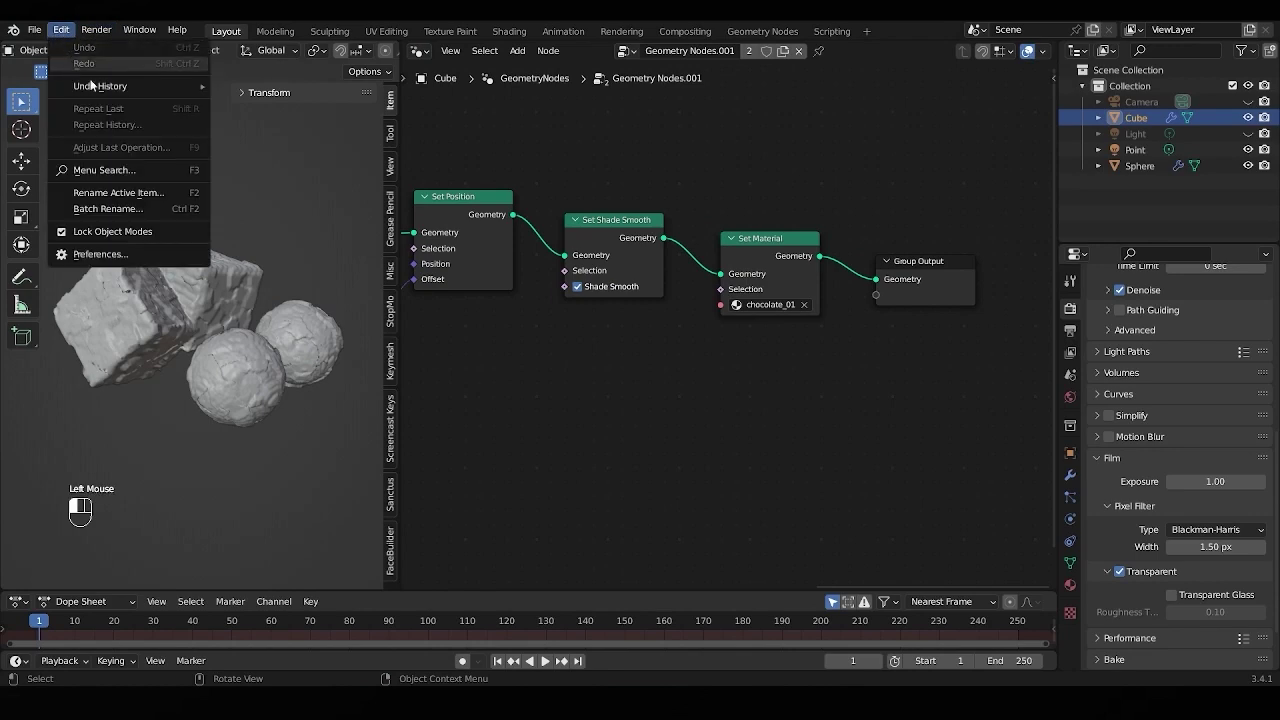
click(115, 256)
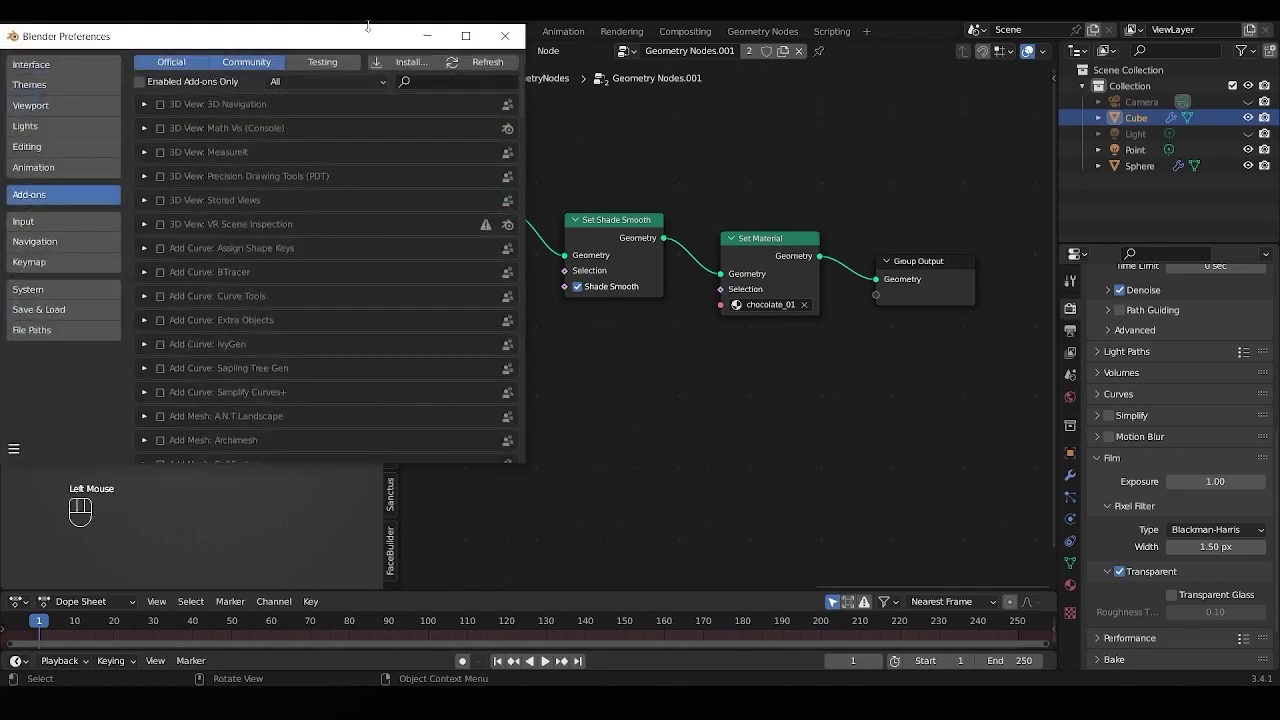
click(409, 68)
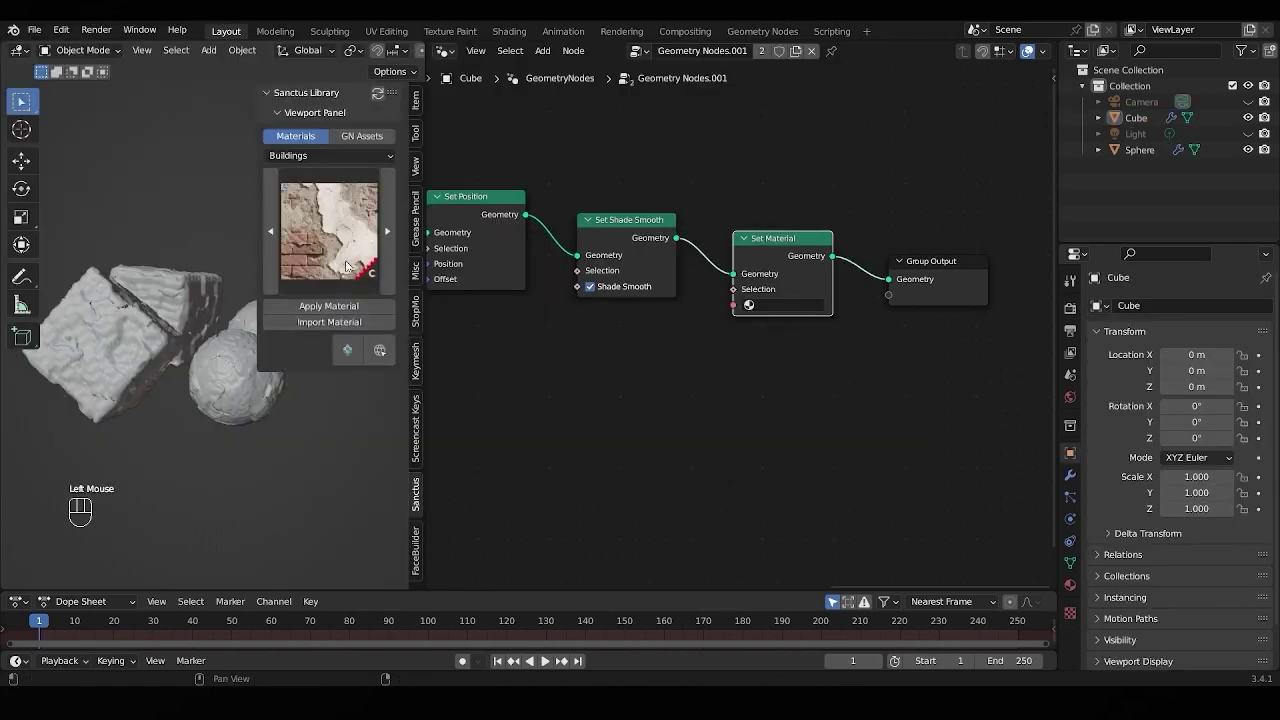
Step: Apply the Food category's chocolate material, acknowledging the Eevee compatibility warning
click(337, 155)
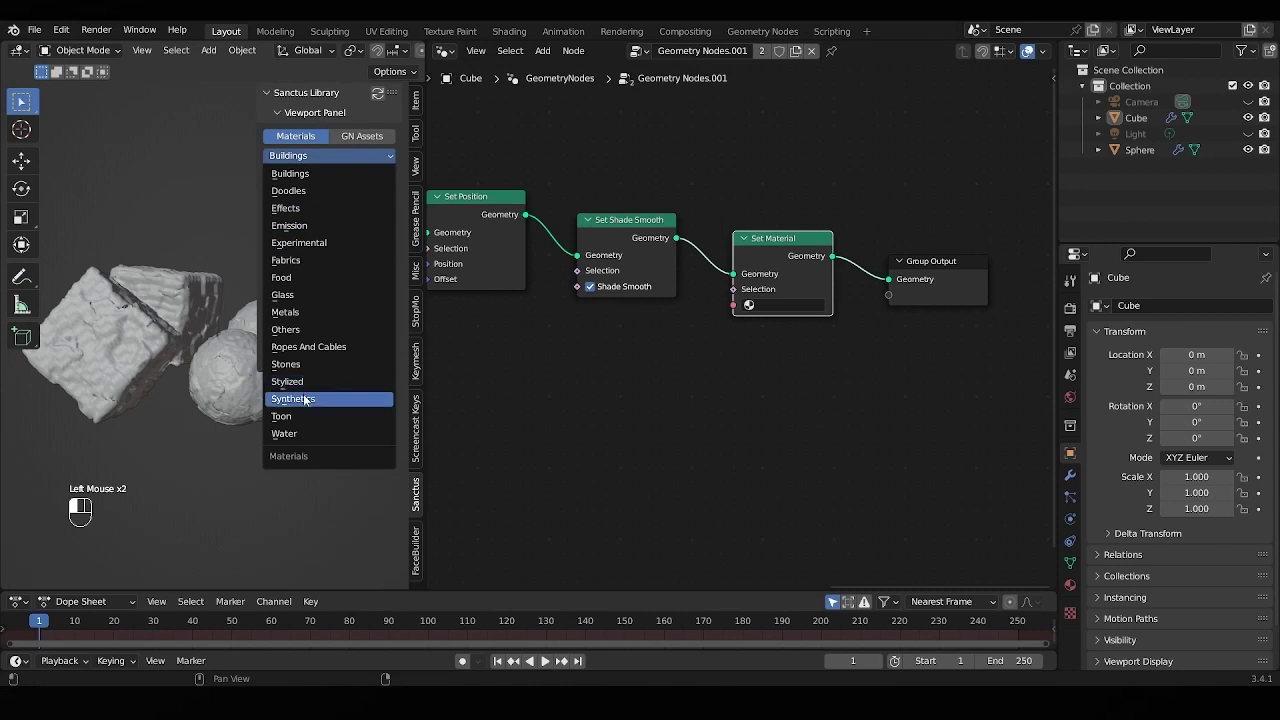
click(290, 277)
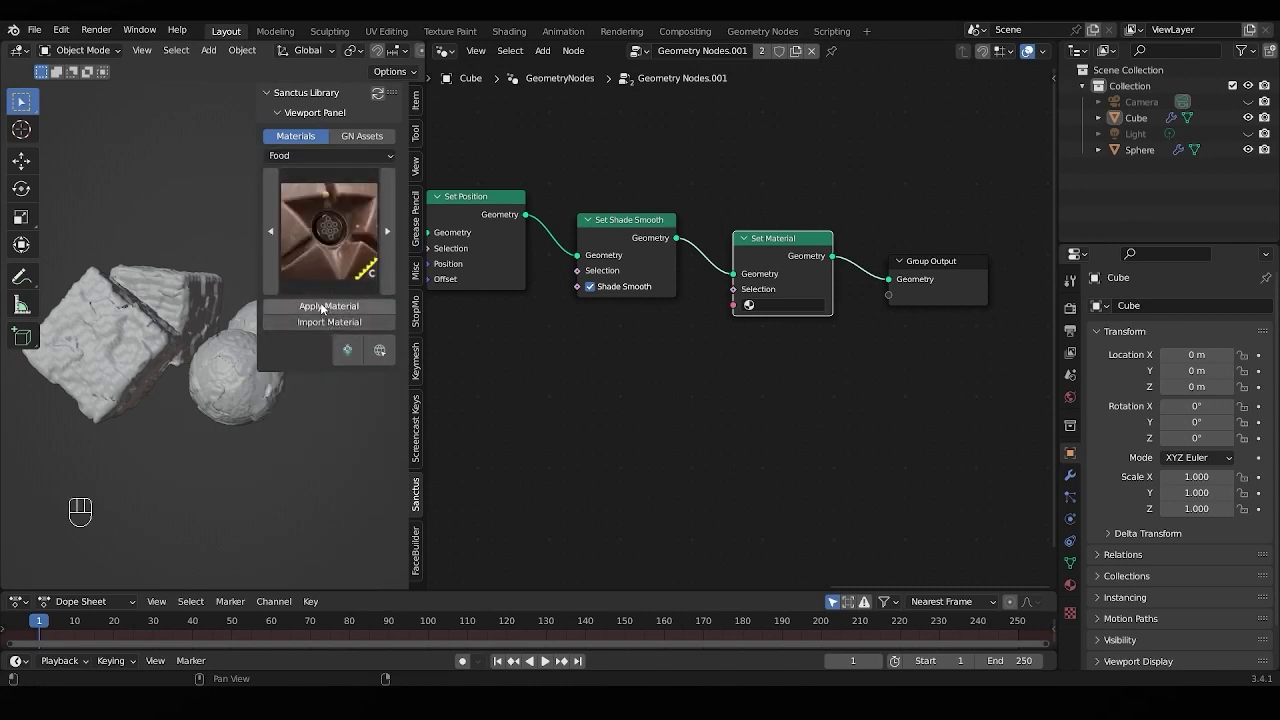
click(322, 306)
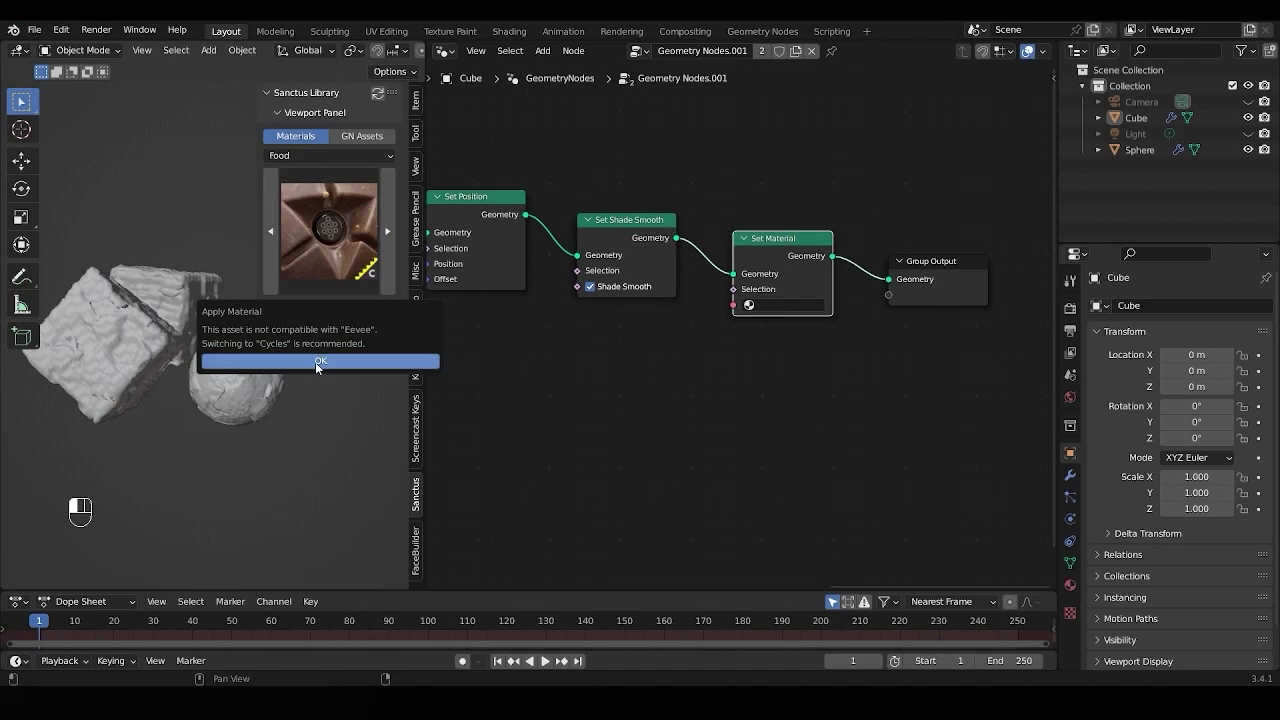
click(322, 364)
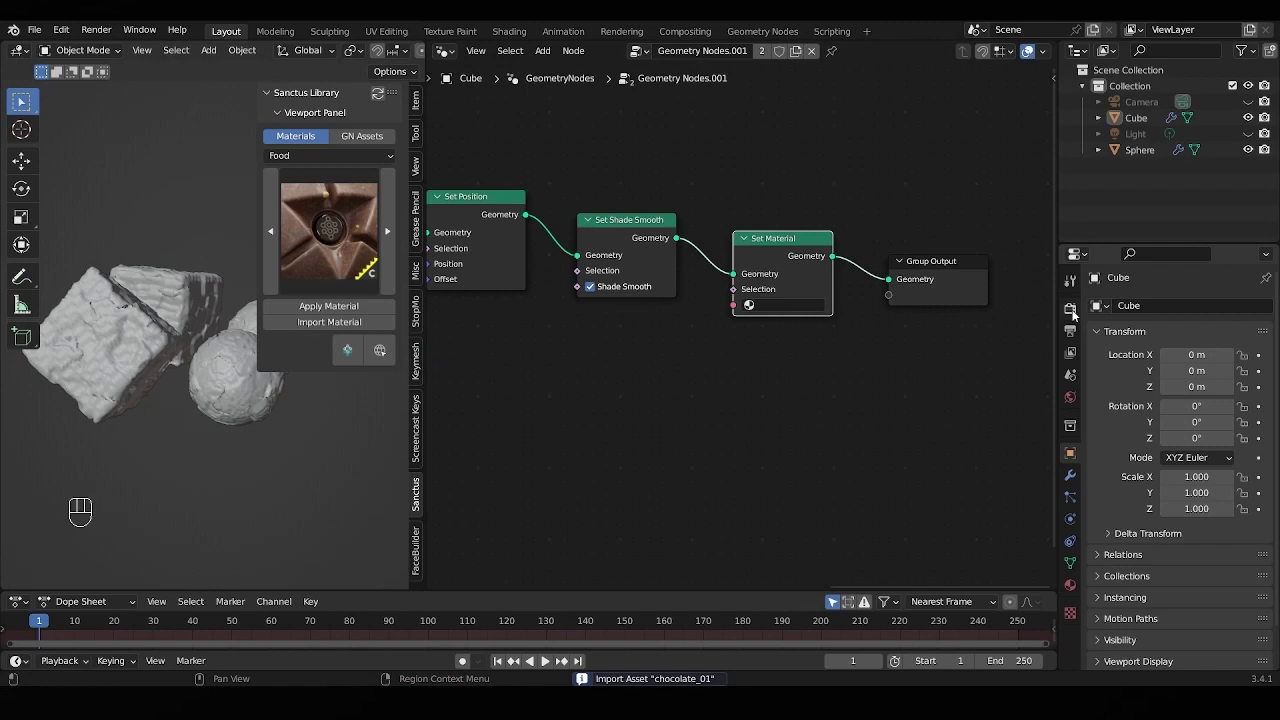
Step: Set the render engine to Cycles
click(1070, 308)
click(1212, 306)
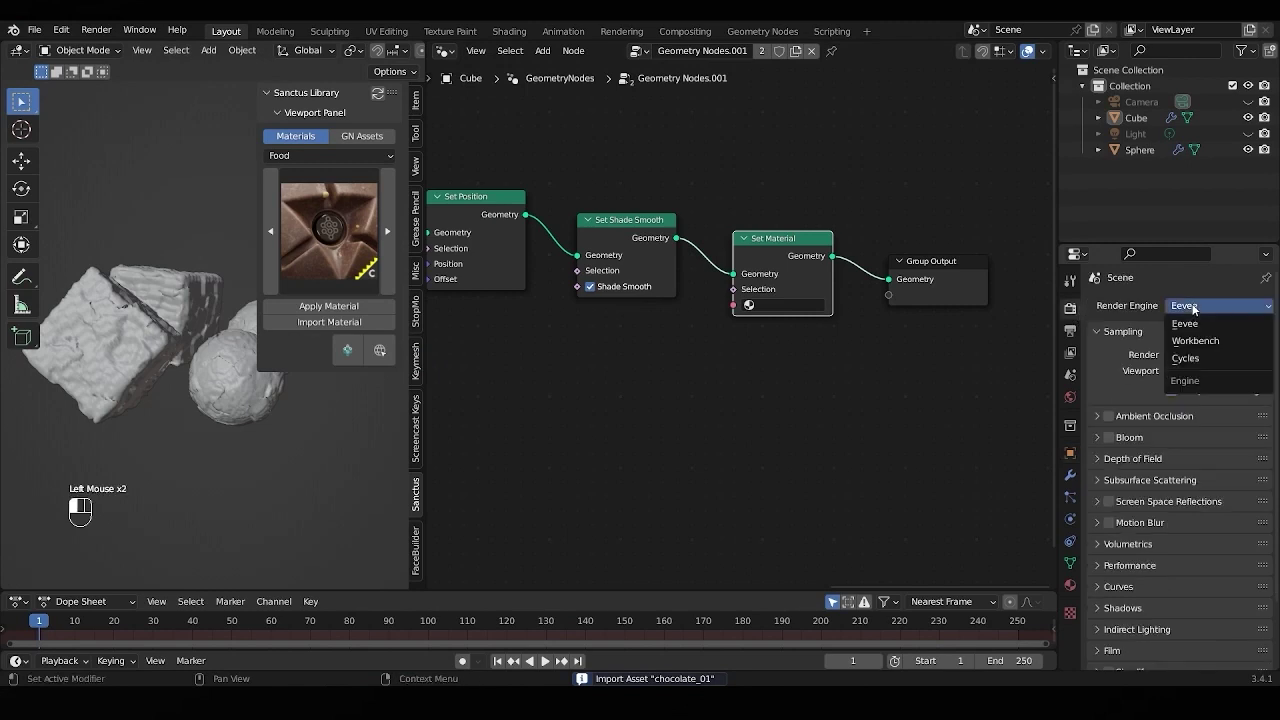
click(1200, 360)
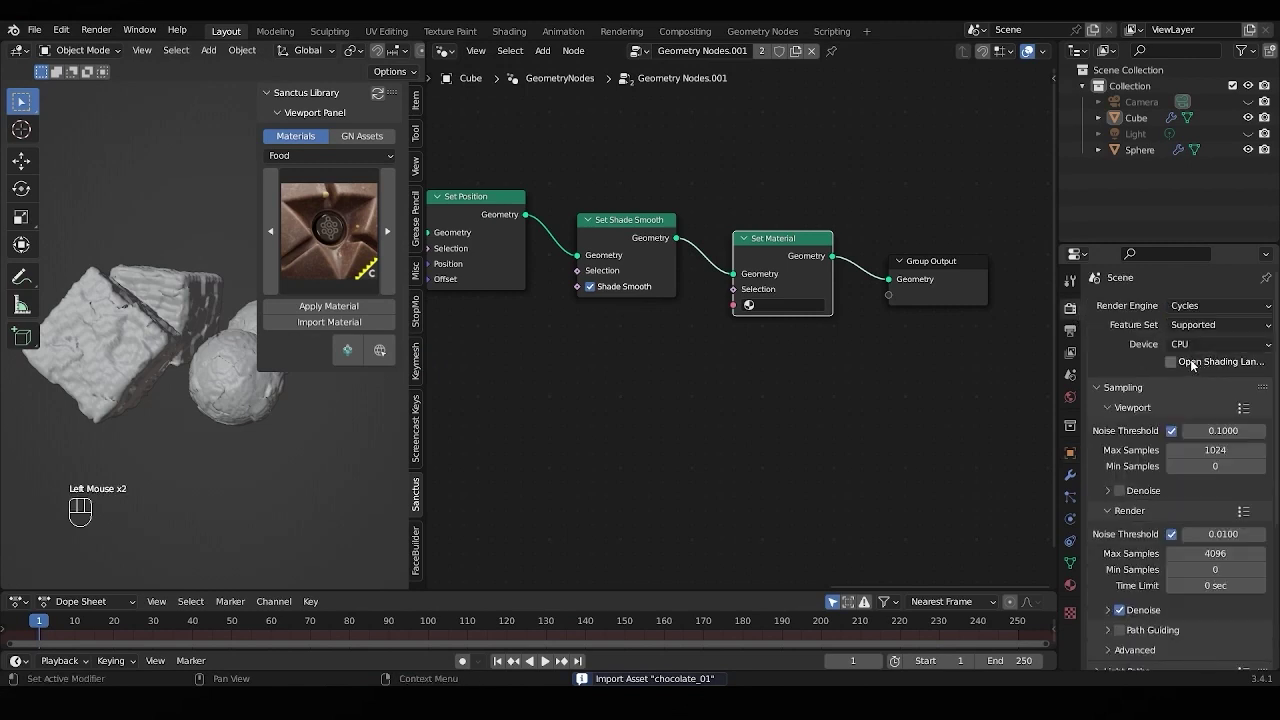
Step: Import the Food category's chocolate material into the file, dismissing the warning
click(328, 155)
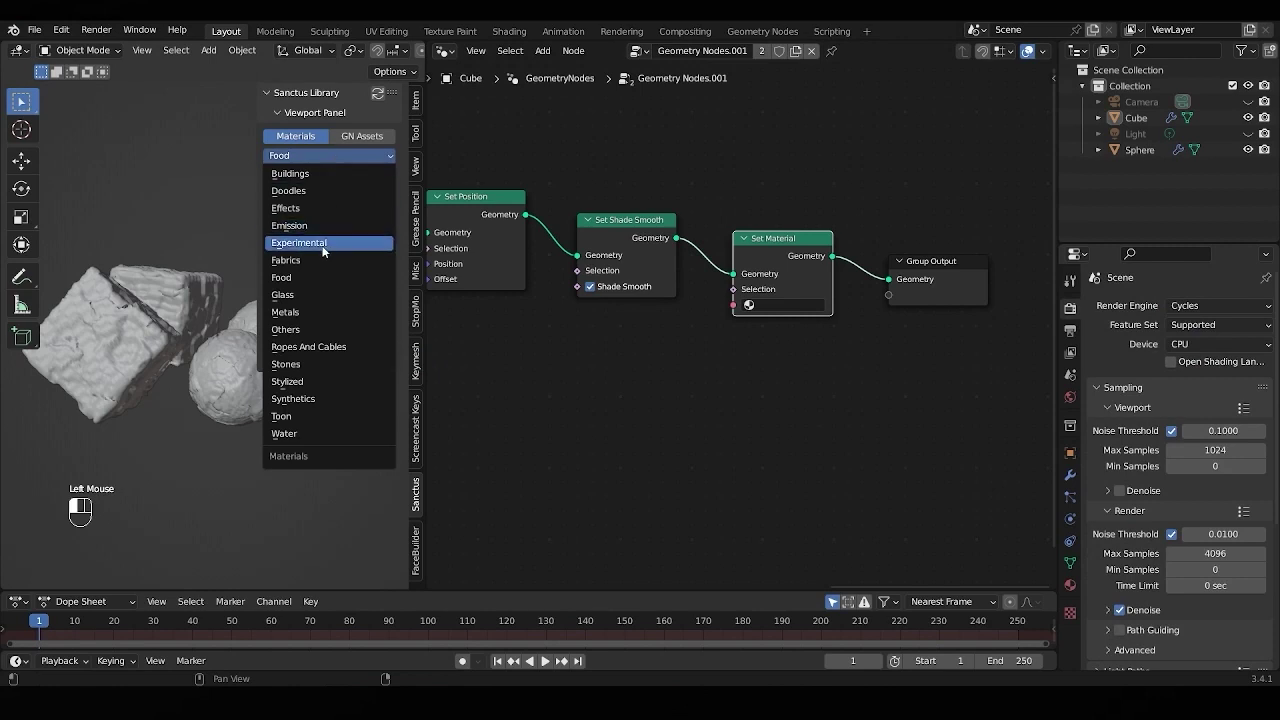
click(308, 277)
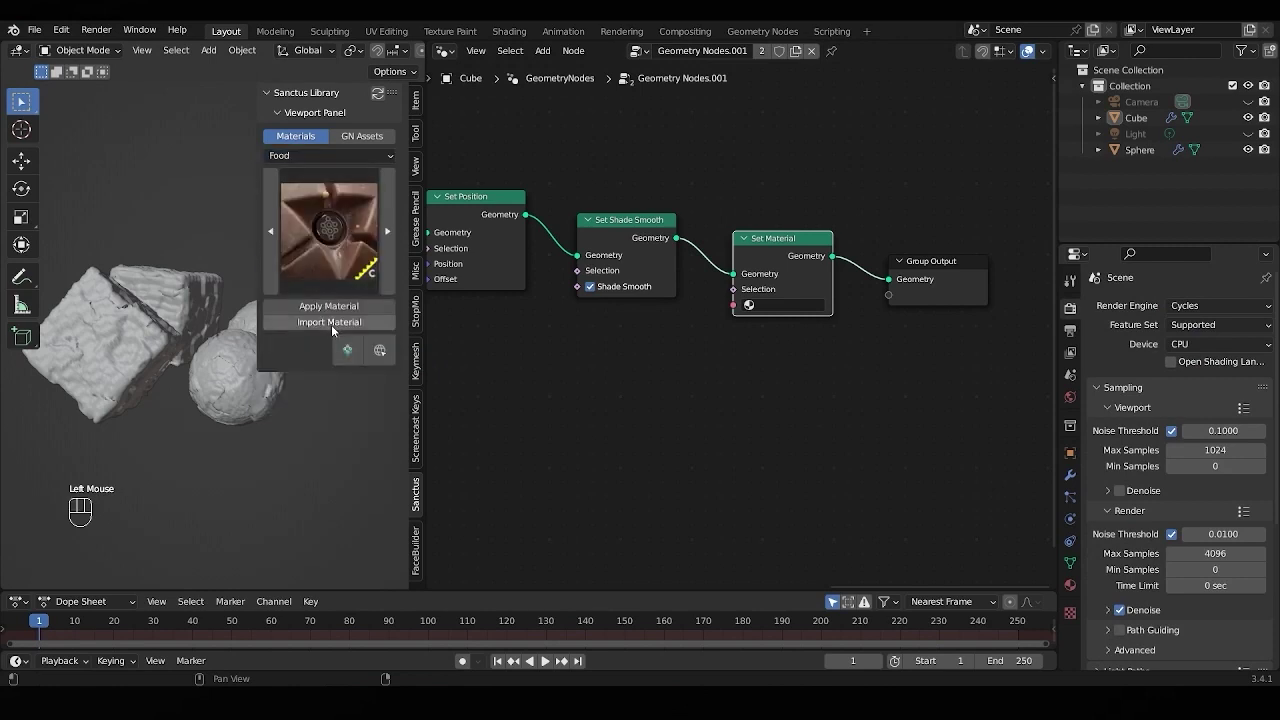
click(327, 304)
click(316, 367)
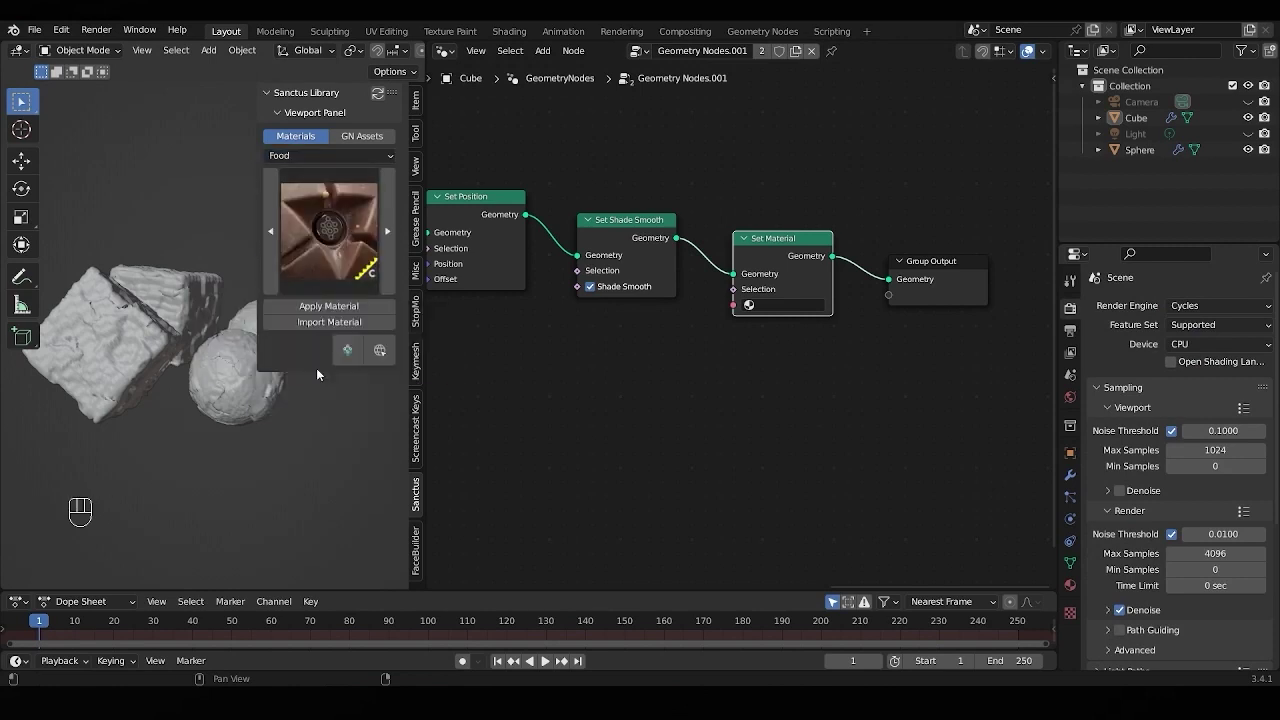
Step: Assign chocolate_01 as the Set Material node's material
click(767, 304)
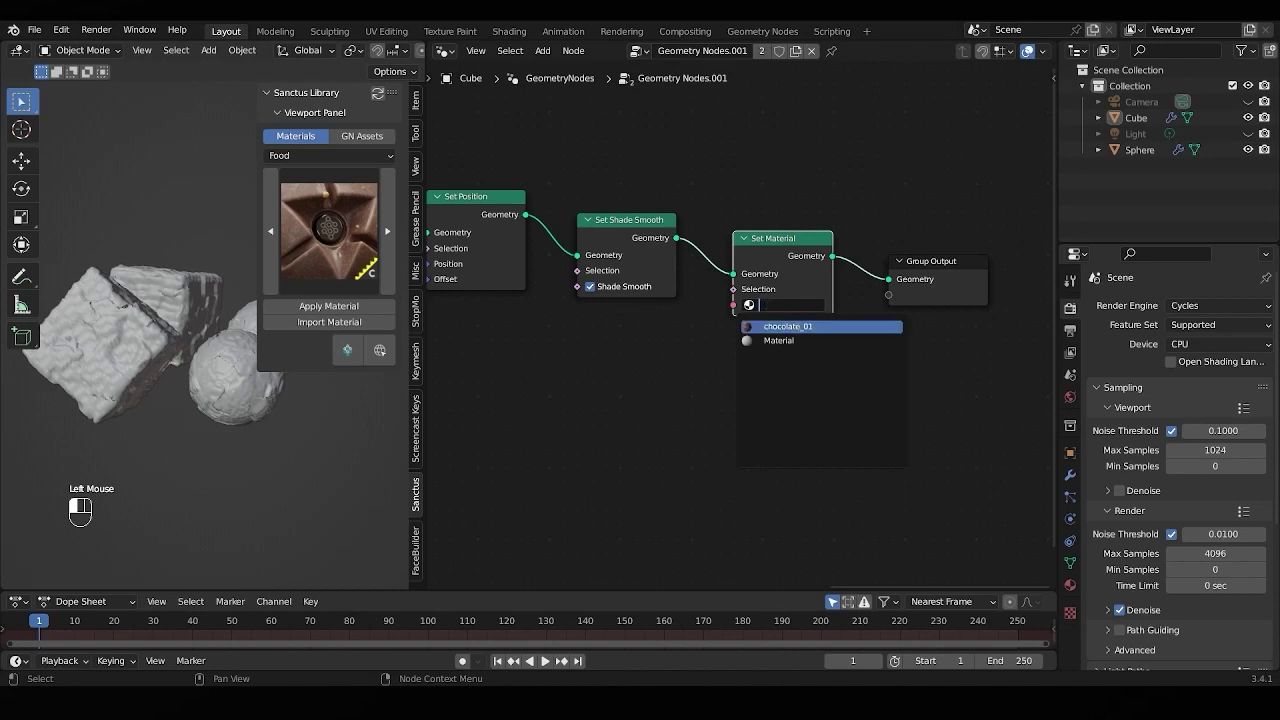
click(794, 330)
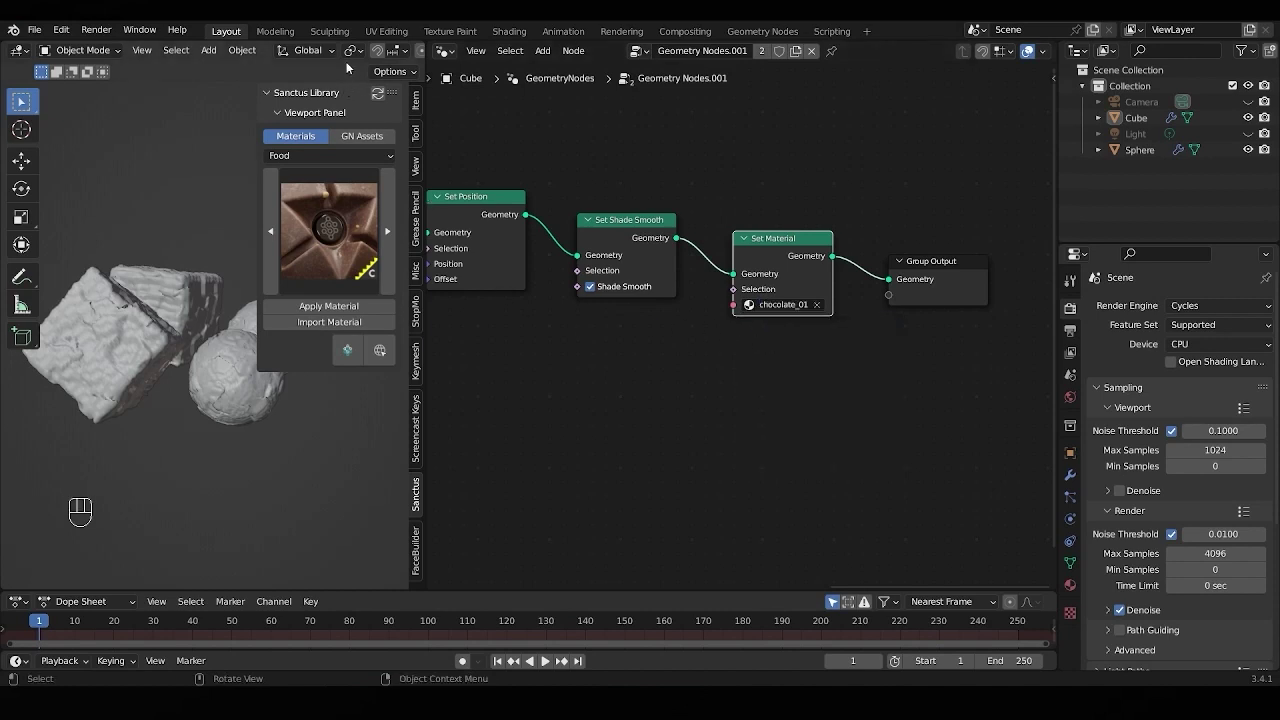
middle_drag(342, 57, 100, 57)
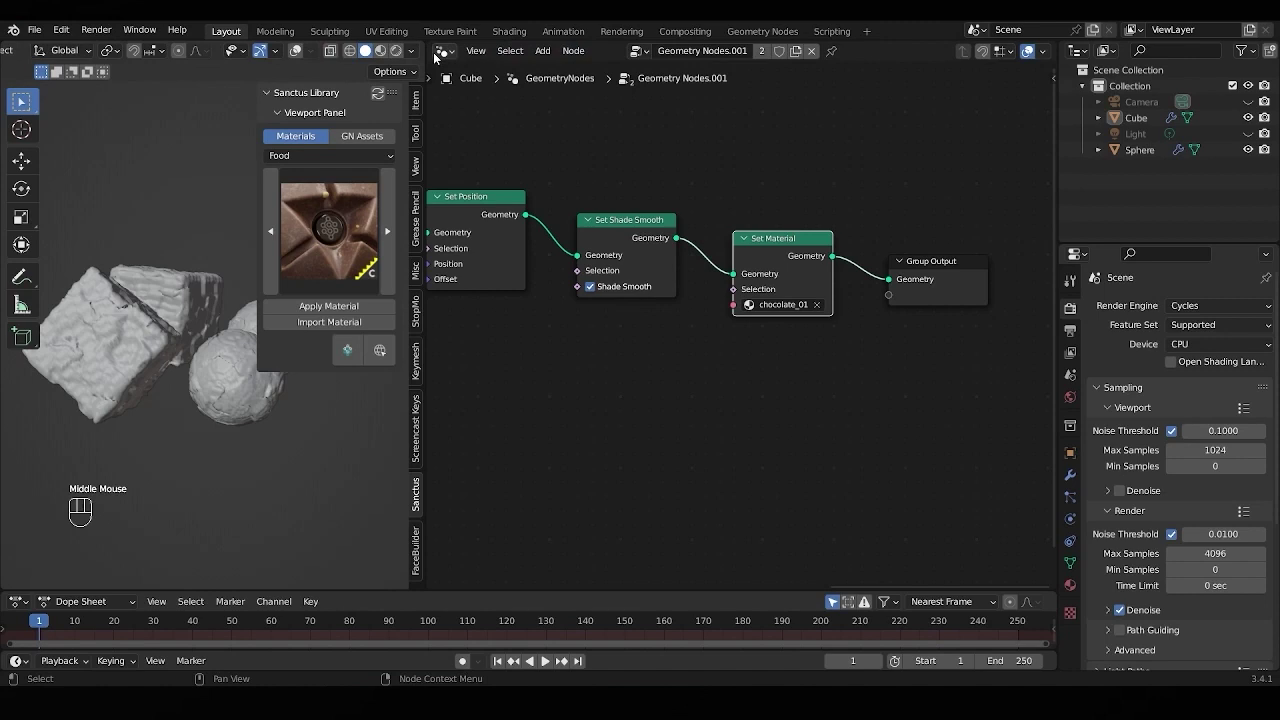
Step: Switch to Rendered shading, collapse the Sanctus panel, and add a point light
click(396, 52)
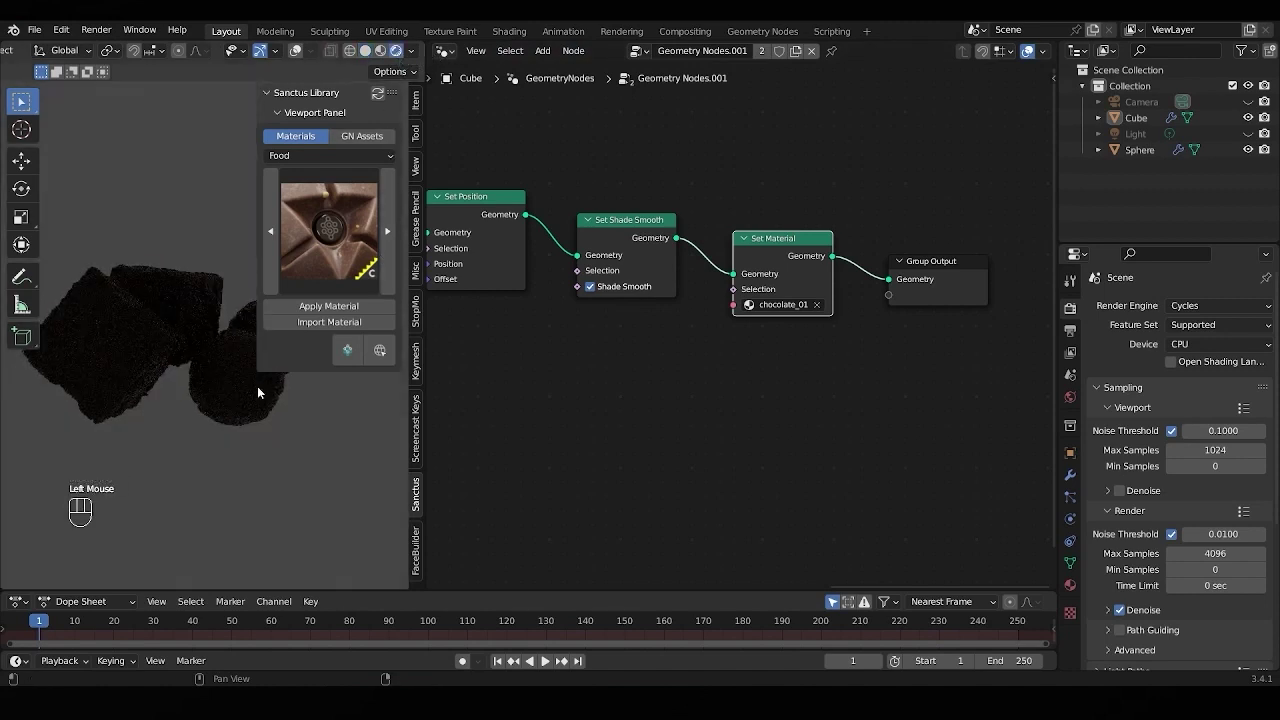
click(266, 93)
key(shift+a)
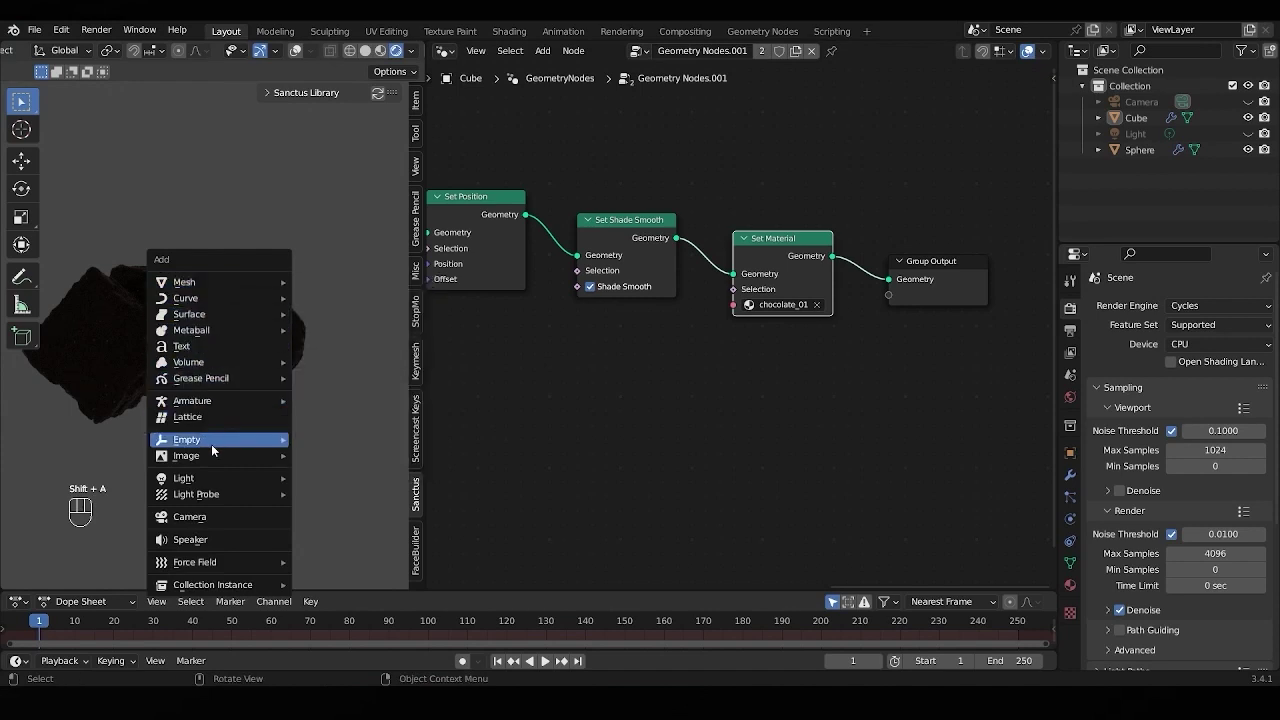
mouse_move(218, 478)
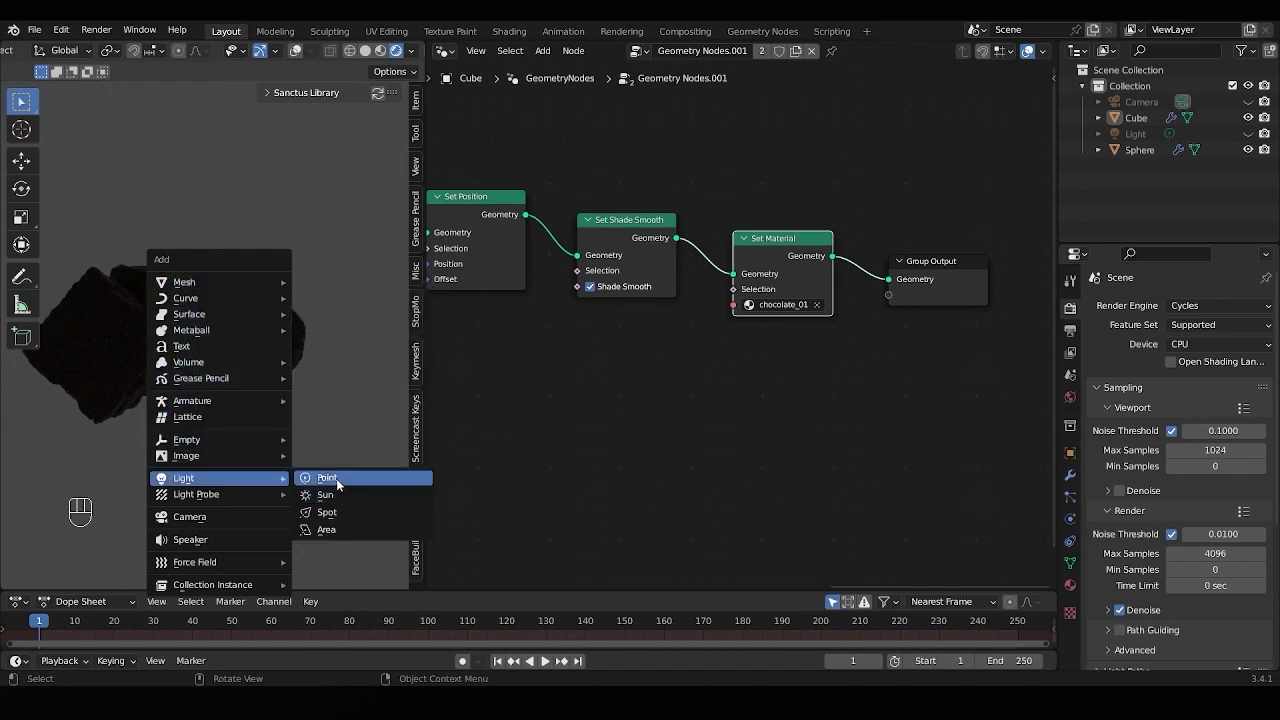
click(328, 478)
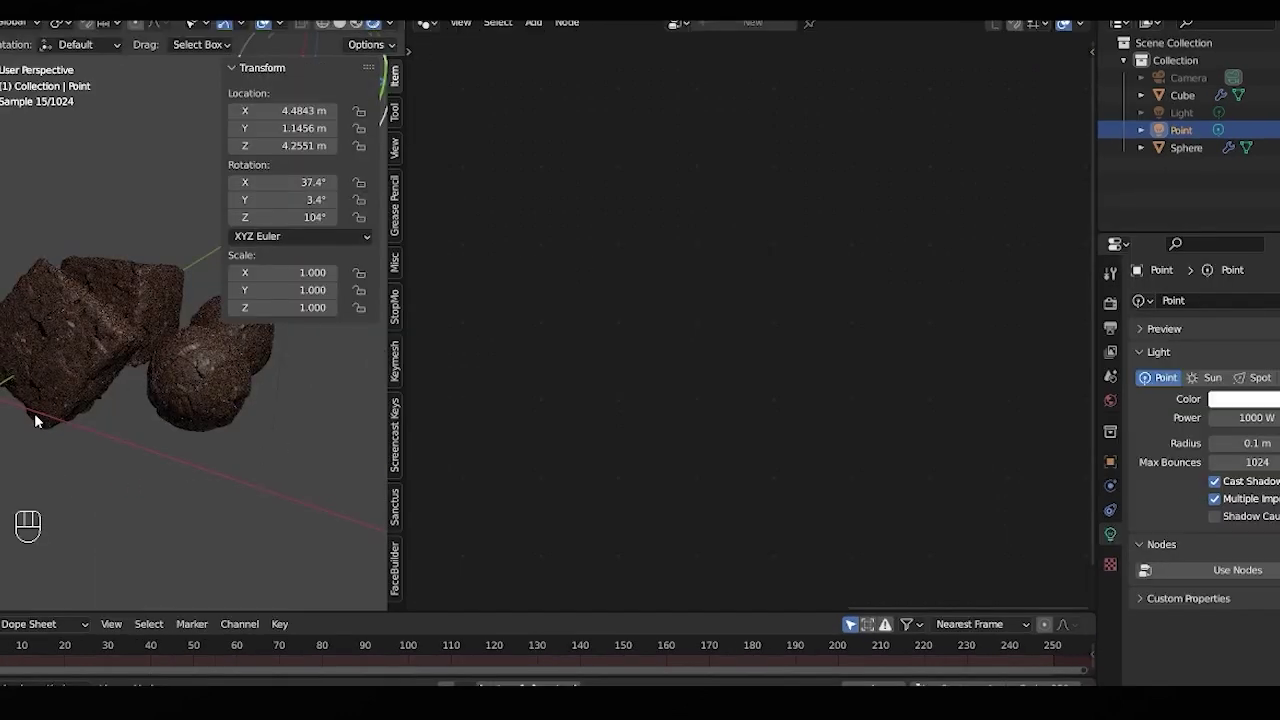
Step: Enable Transparent under Film in the render settings
click(1110, 302)
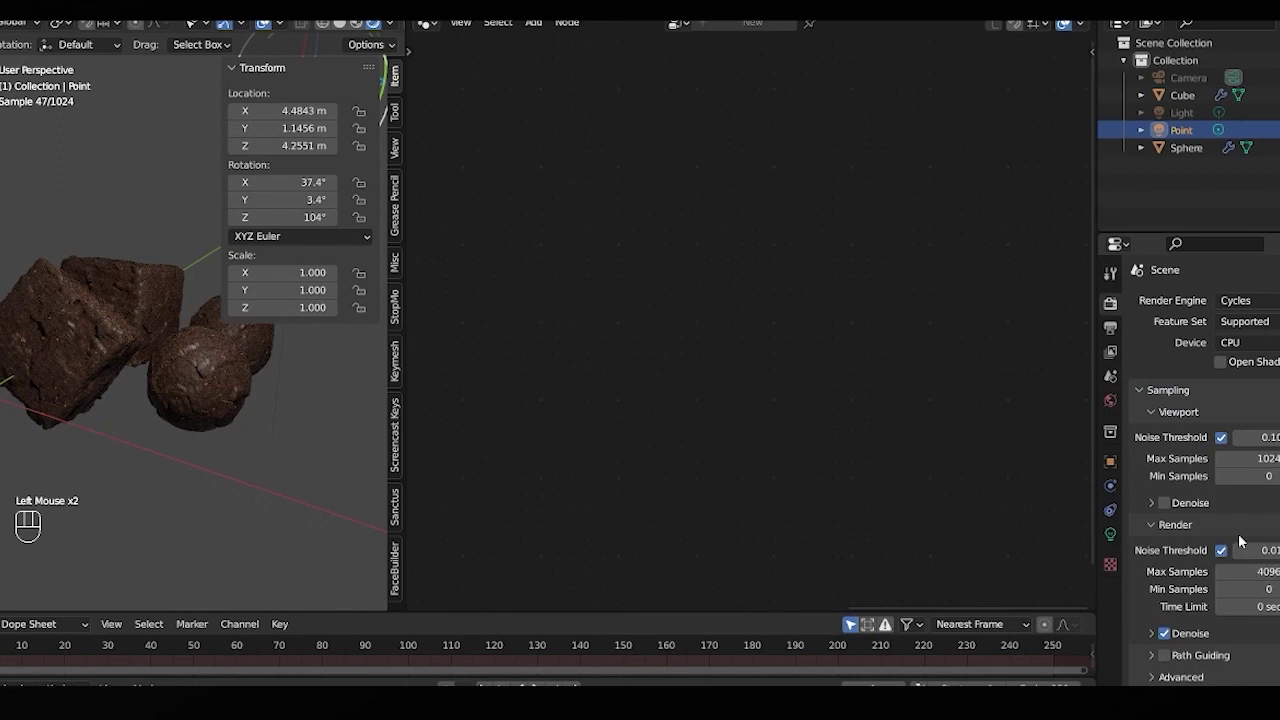
scroll(1207, 666, down, 4)
scroll(1190, 650, down, 2)
scroll(1160, 615, down, 1)
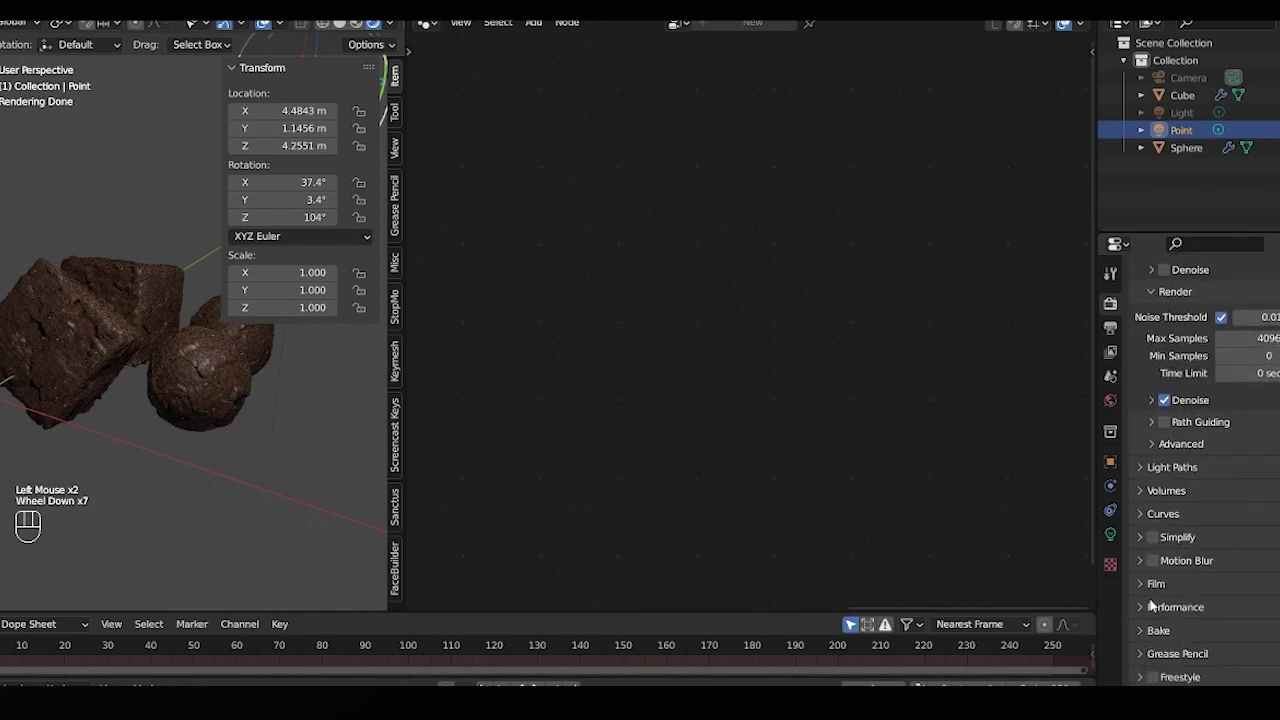
click(1140, 584)
scroll(1170, 615, down, 1)
scroll(1200, 645, down, 1)
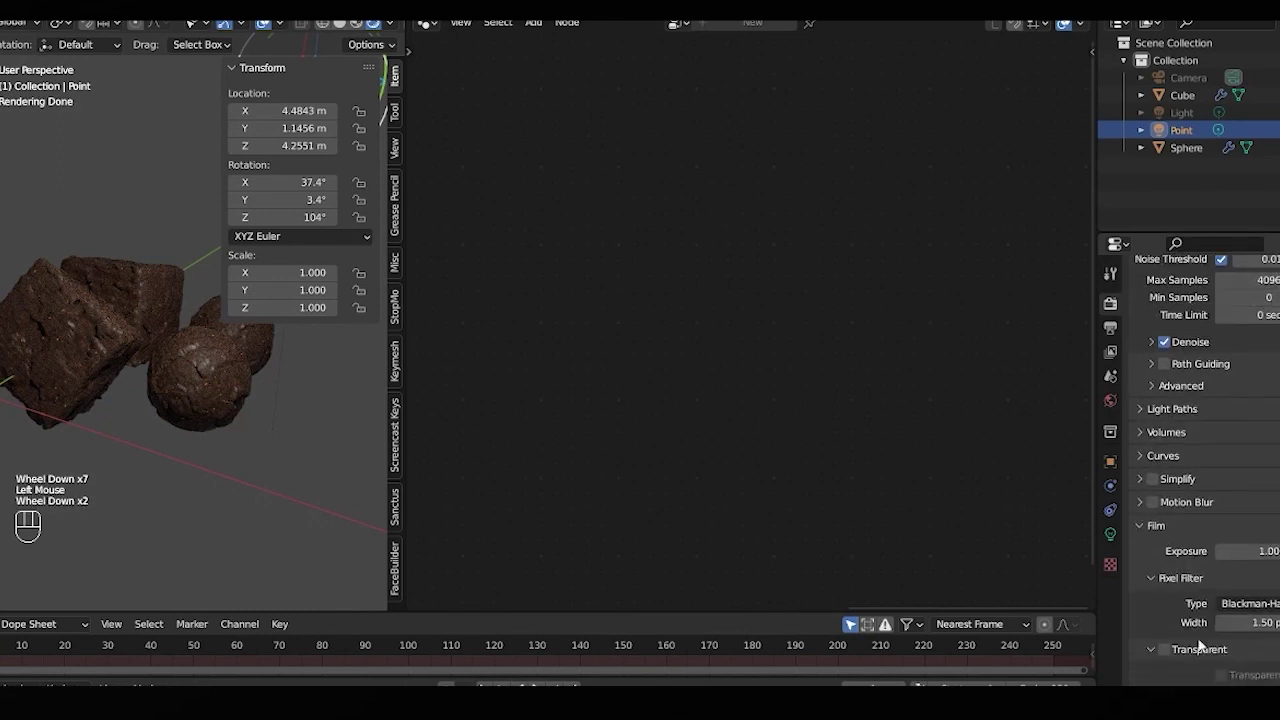
scroll(1185, 620, down, 3)
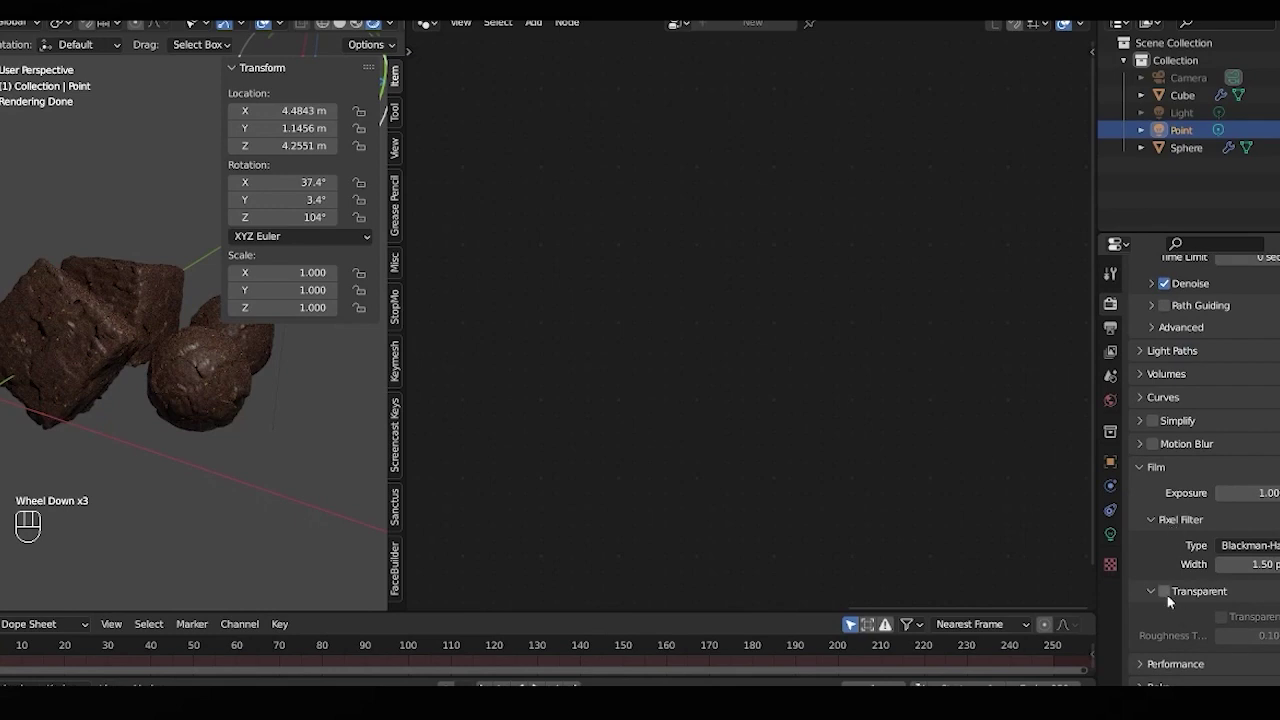
click(1165, 592)
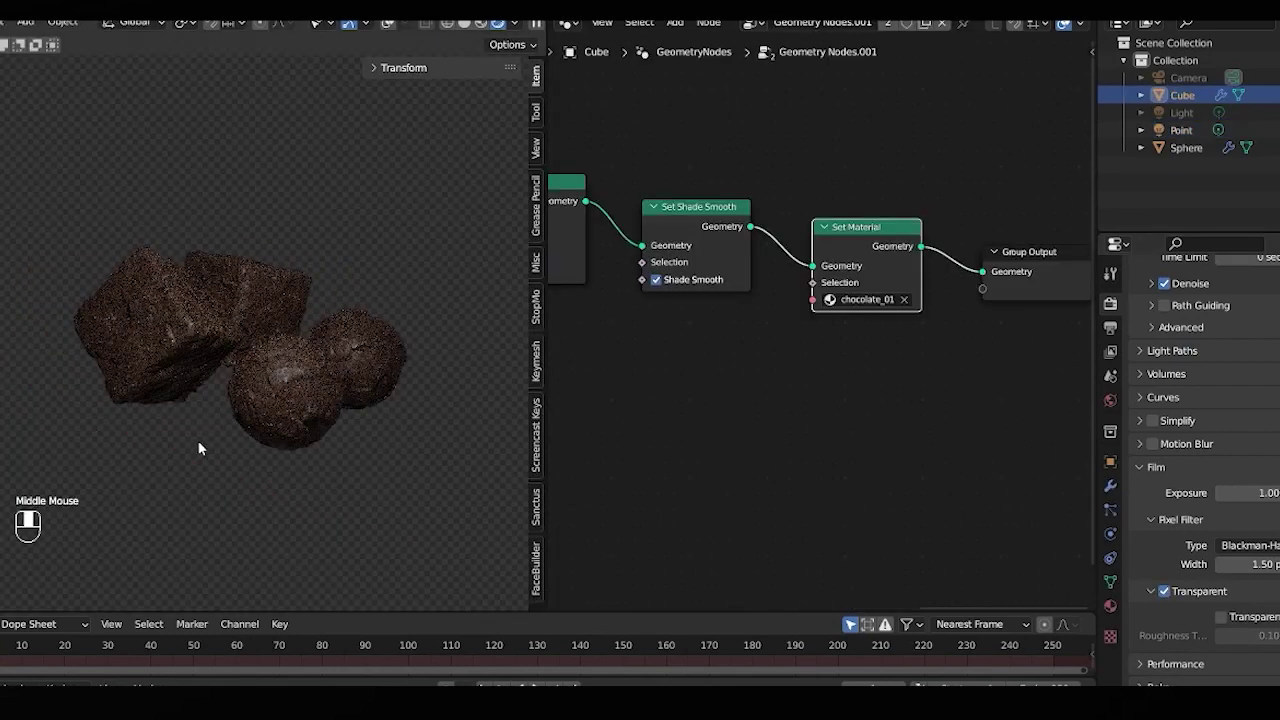
Step: Orbit and zoom the viewport to inspect the chocolate pieces
mouse_move(200, 443)
middle_down()
mouse_move(164, 471)
mouse_move(193, 454)
middle_up()
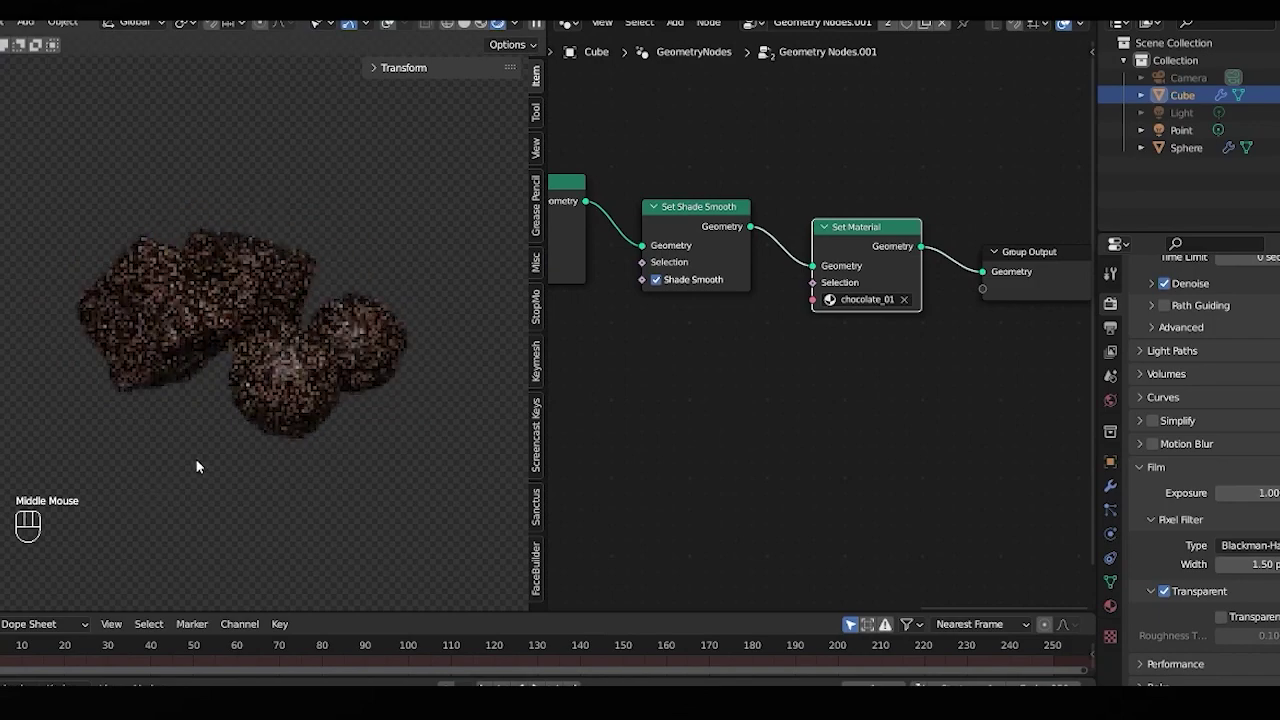
scroll(390, 385, up, 2)
scroll(215, 361, up, 2)
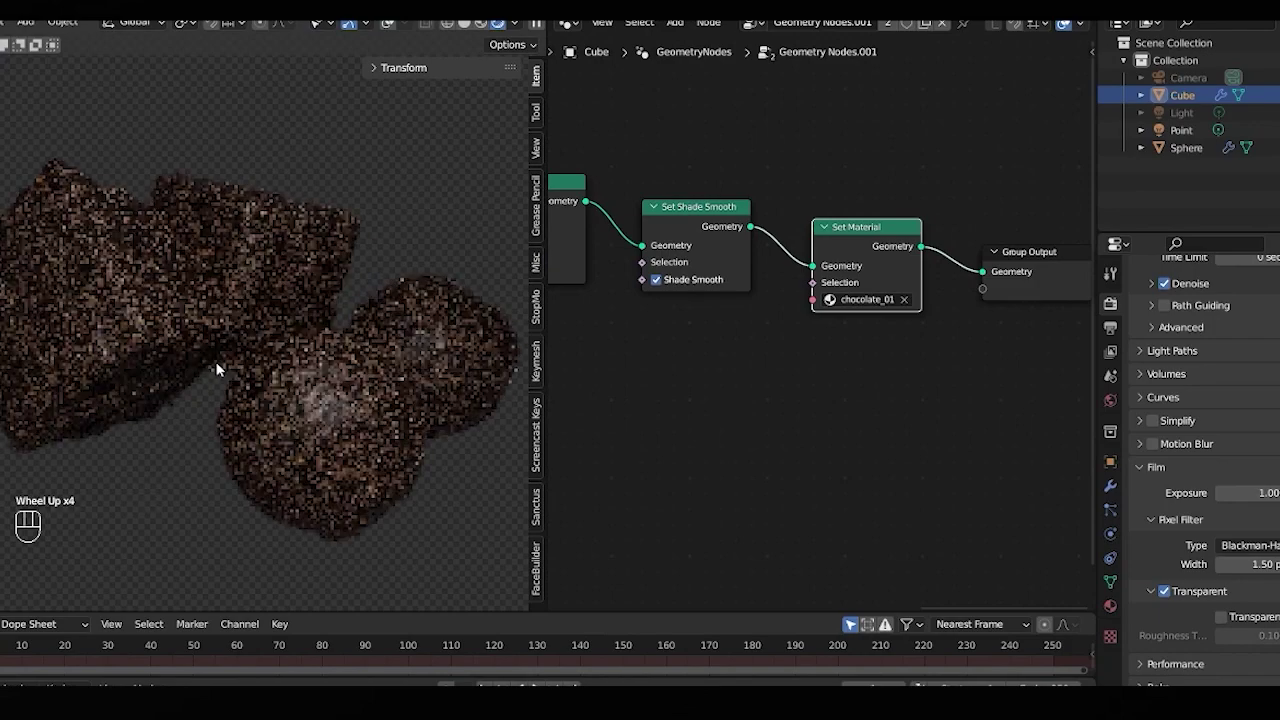
scroll(215, 361, up, 1)
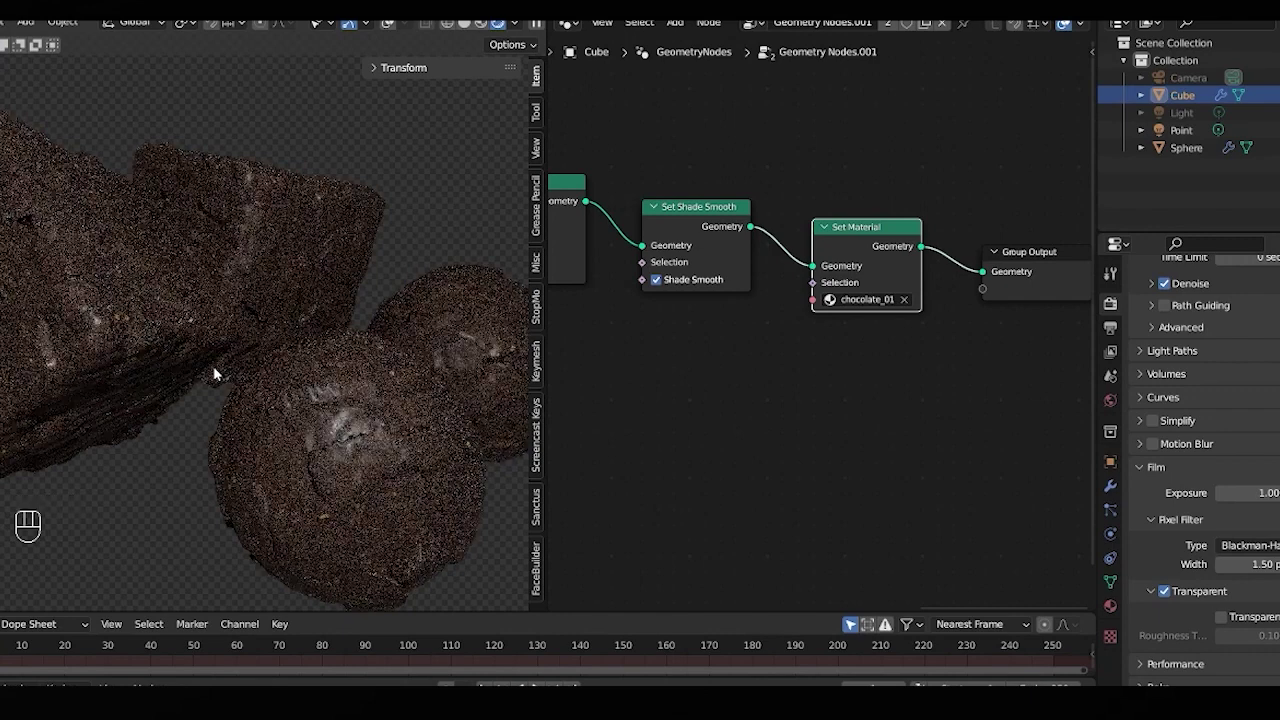
Step: Start the final Cycles render of the chocolate cubes and spheres with F12
key(F12)
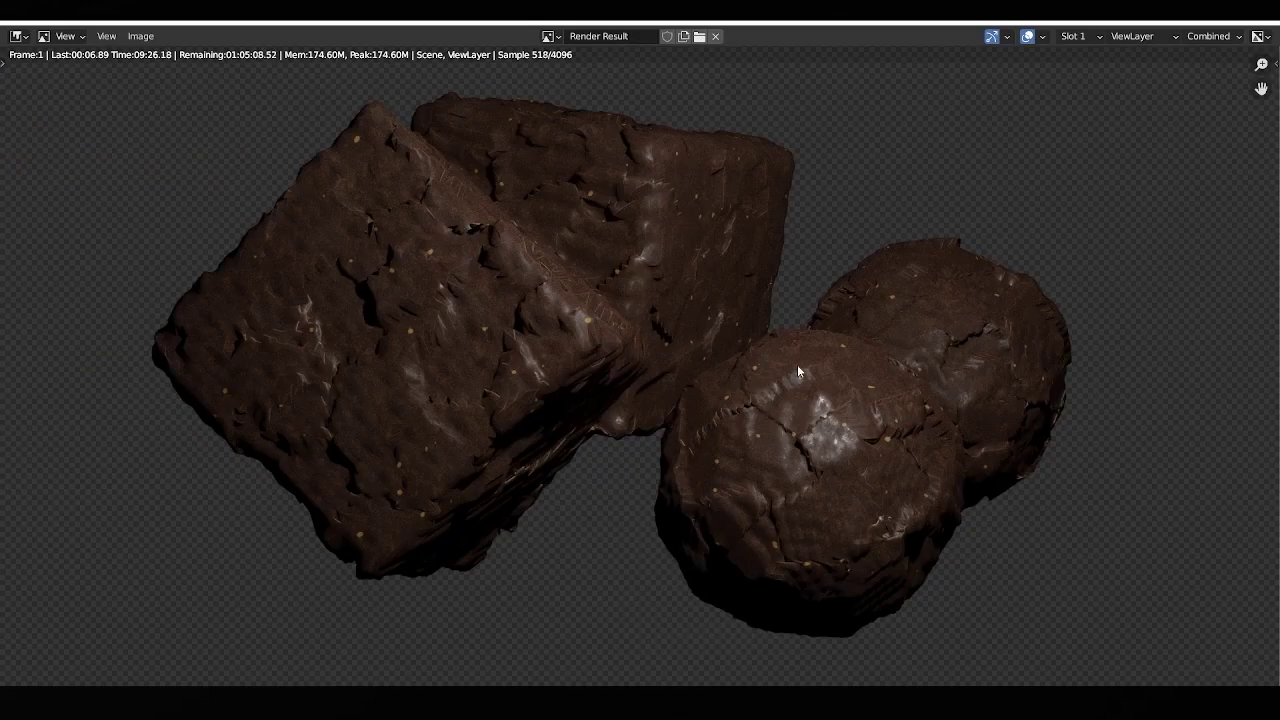